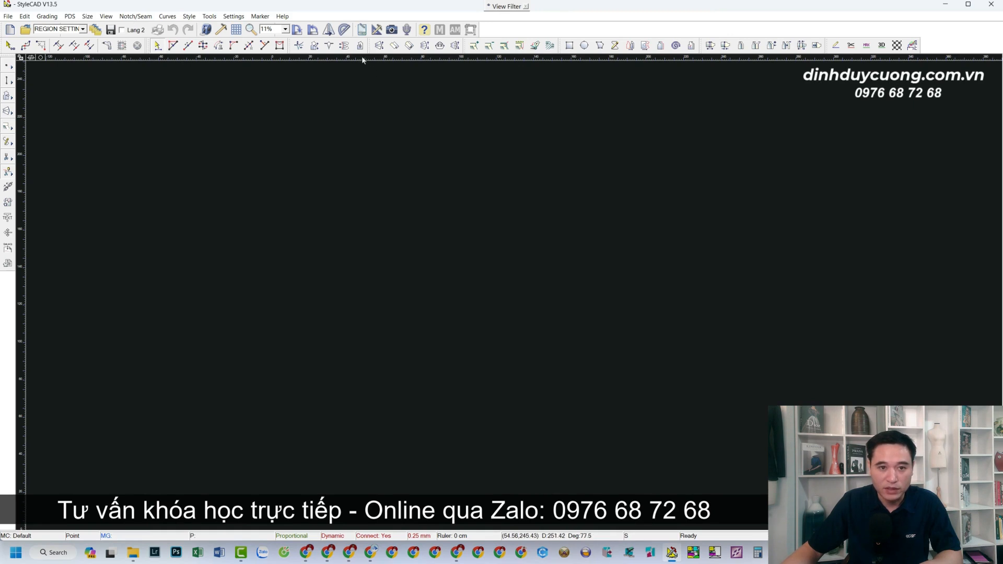
# View the program's version and build information.
pyautogui.click(283, 16)
pyautogui.click(291, 29)
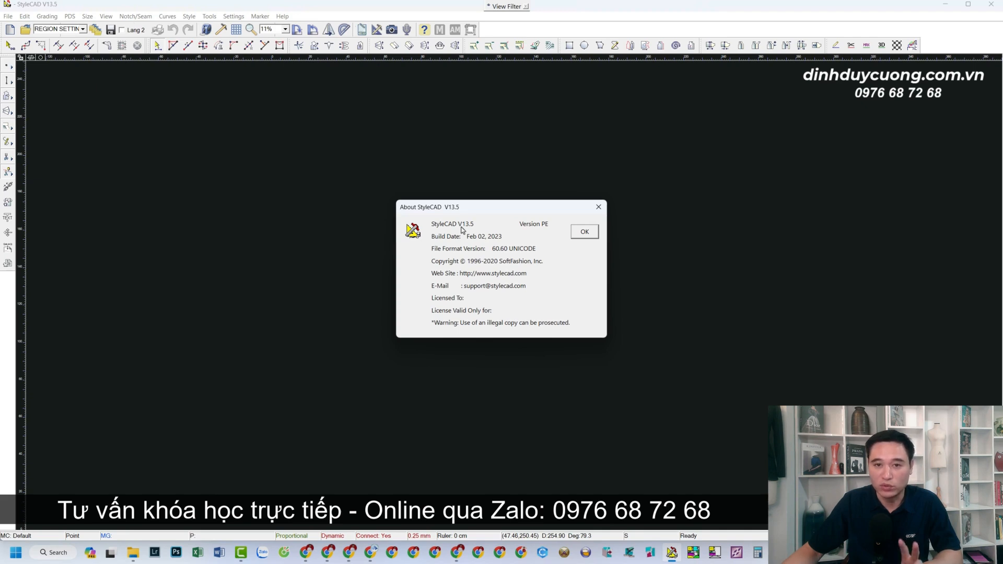
pyautogui.click(581, 233)
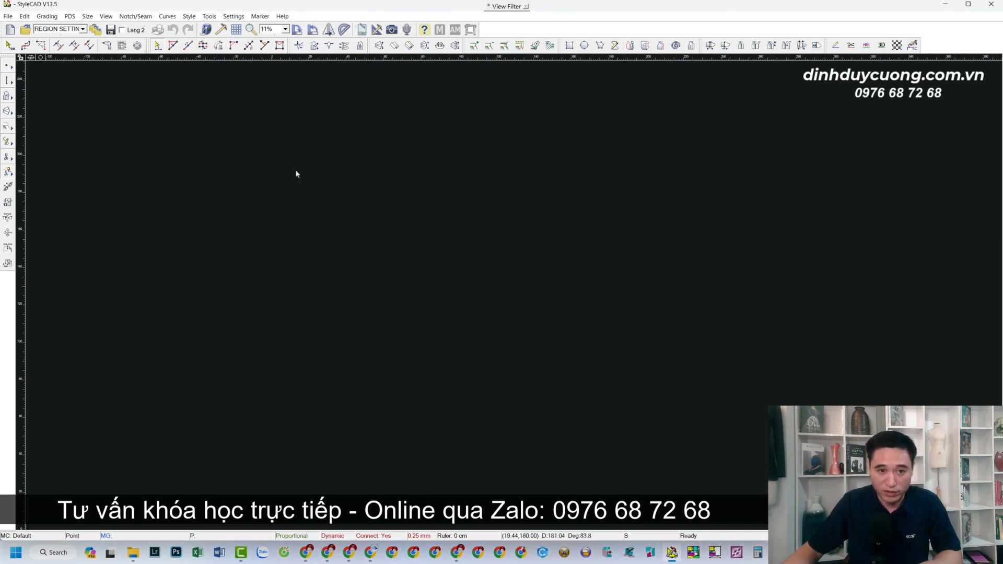
# Keep the measurement system set to CM in the program preferences and accept them.
pyautogui.click(233, 17)
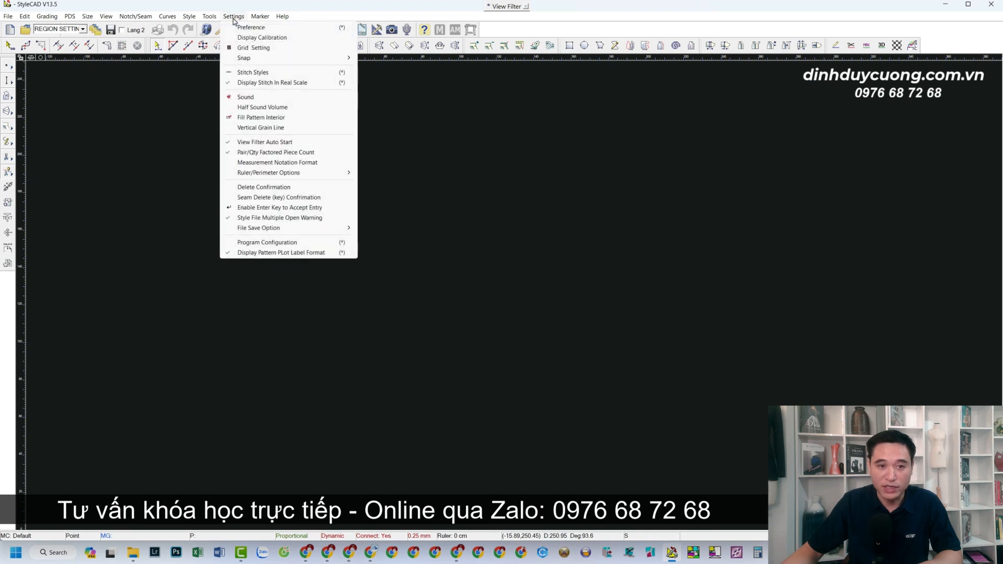
pyautogui.click(260, 29)
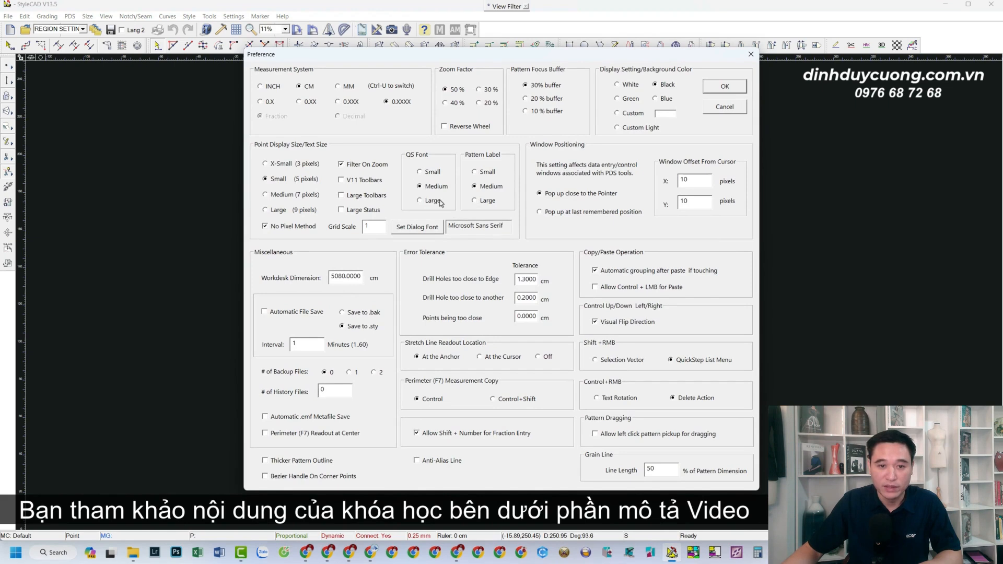
pyautogui.click(261, 87)
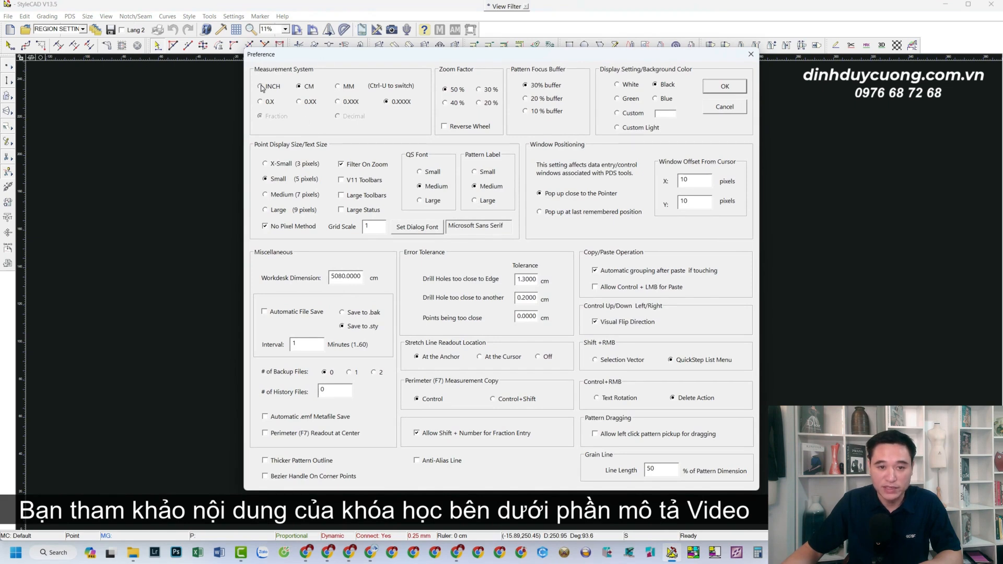
pyautogui.click(299, 87)
pyautogui.click(270, 88)
pyautogui.click(310, 89)
pyautogui.click(339, 88)
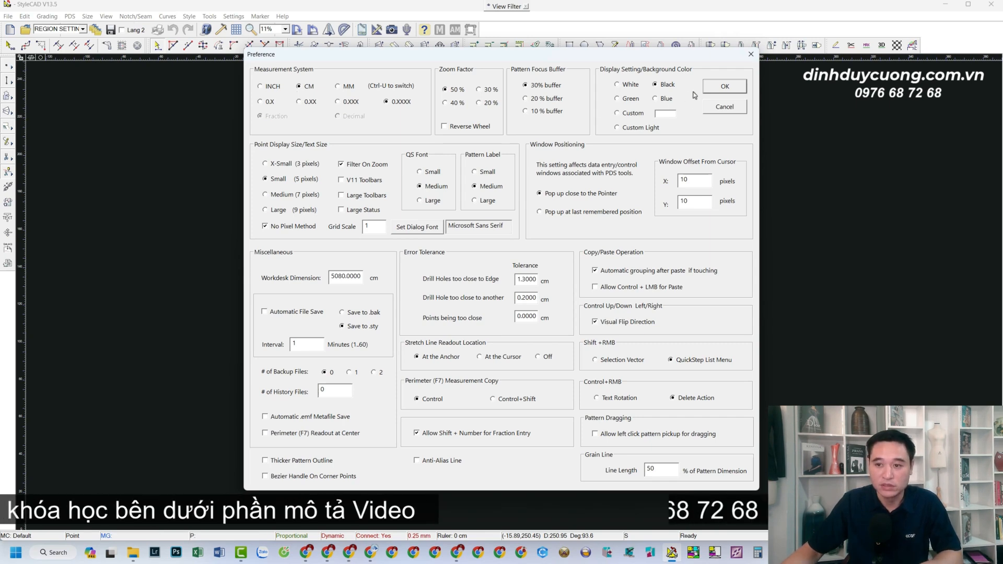
pyautogui.click(725, 88)
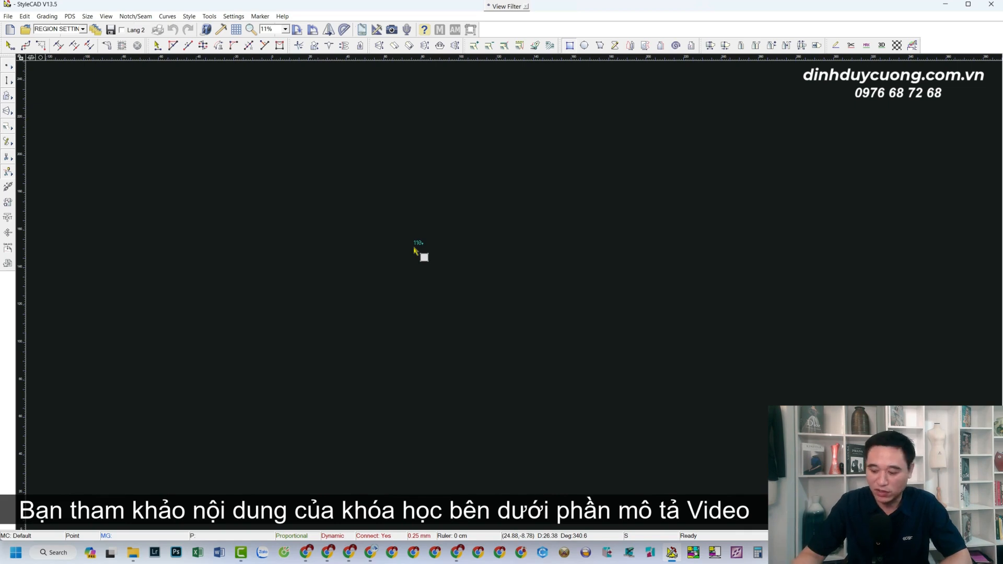
# Draw a rectangular pattern piece 110 cm long and 20.5 cm high and show its segment lengths.
pyautogui.click(366, 250)
pyautogui.scroll(1, 465, 271)
pyautogui.scroll(4, 515, 292)
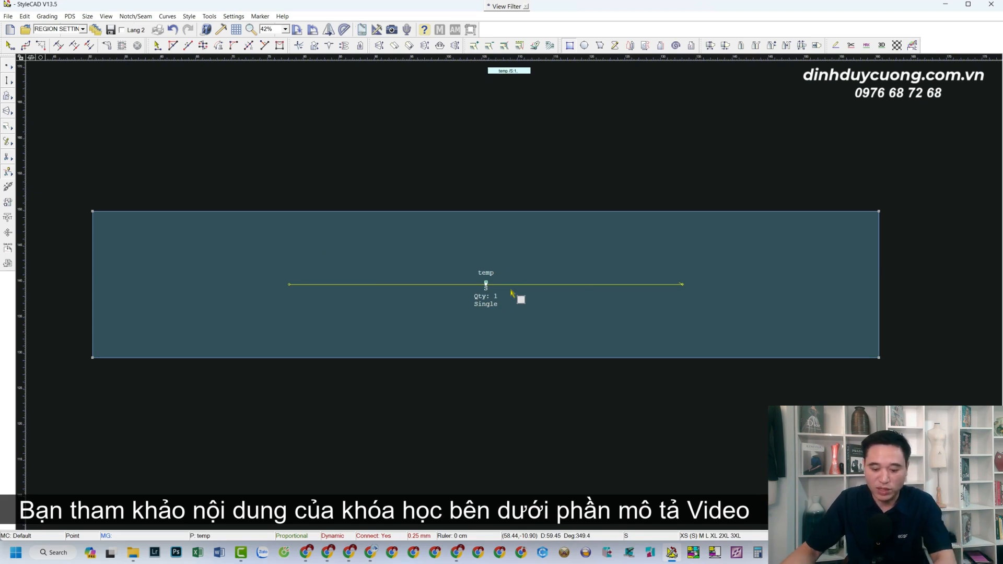
pyautogui.press('l')
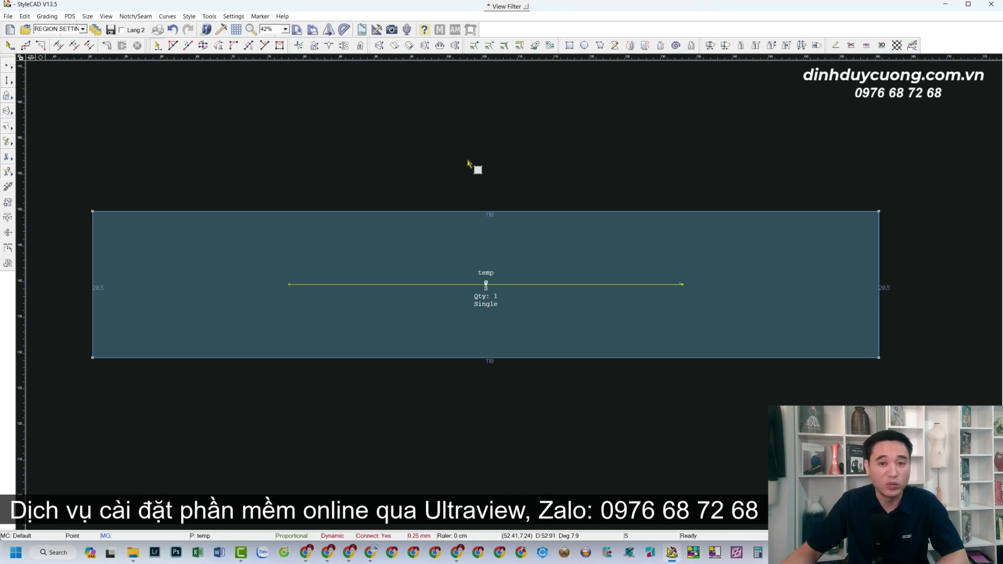
# Add points 7 cm along the piece's bottom edge and 6.5 cm up its right edge from the lower-right corner.
pyautogui.scroll(3, 840, 272)
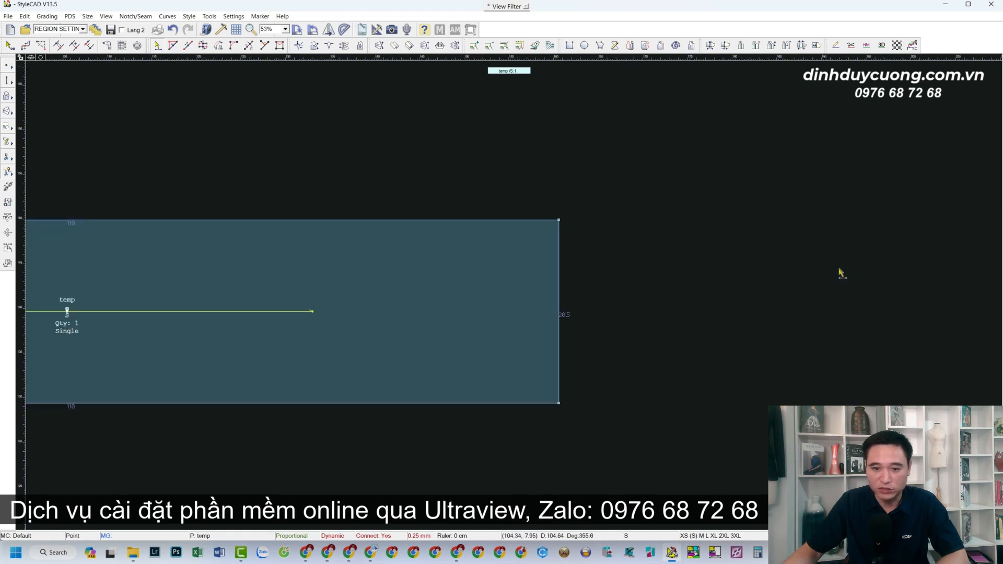
pyautogui.scroll(-1, 515, 297)
pyautogui.scroll(1, 523, 292)
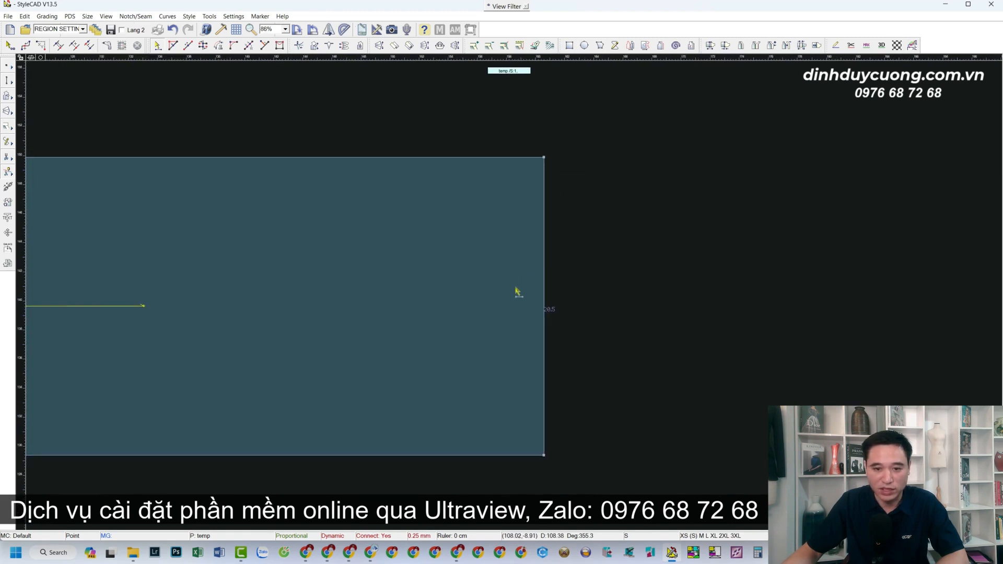
pyautogui.scroll(-1, 516, 291)
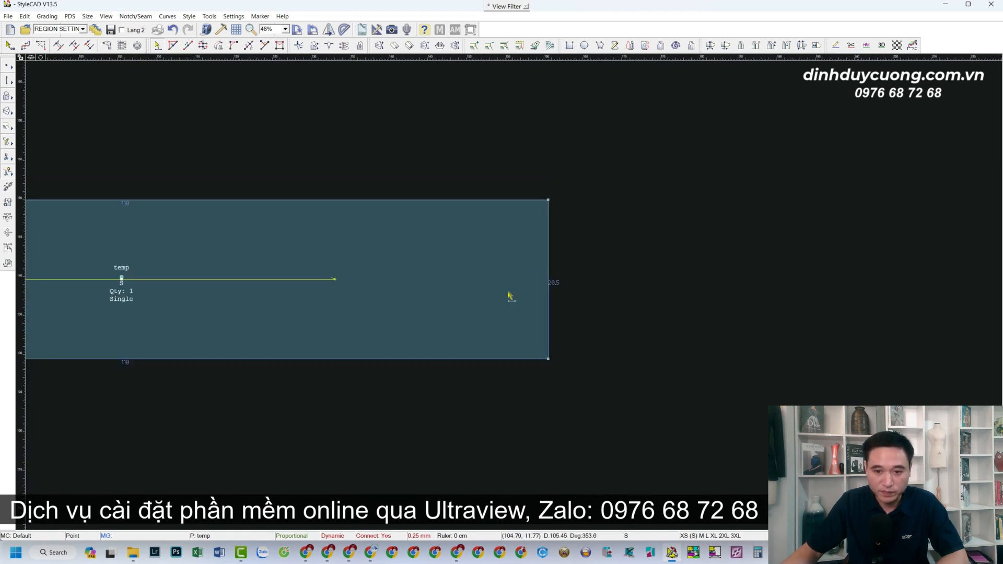
pyautogui.scroll(1, 510, 291)
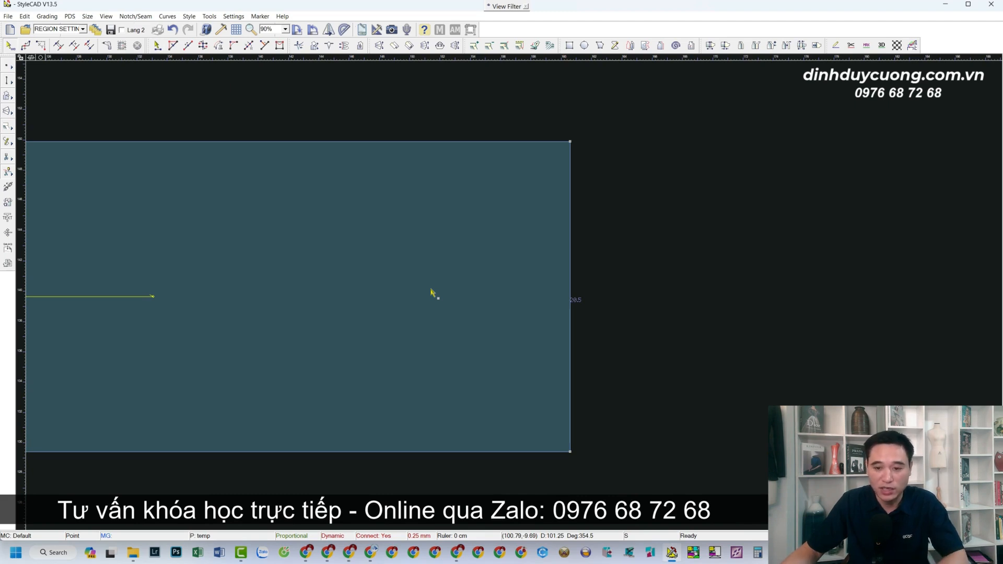
pyautogui.scroll(1, 510, 296)
pyautogui.scroll(-1, 510, 296)
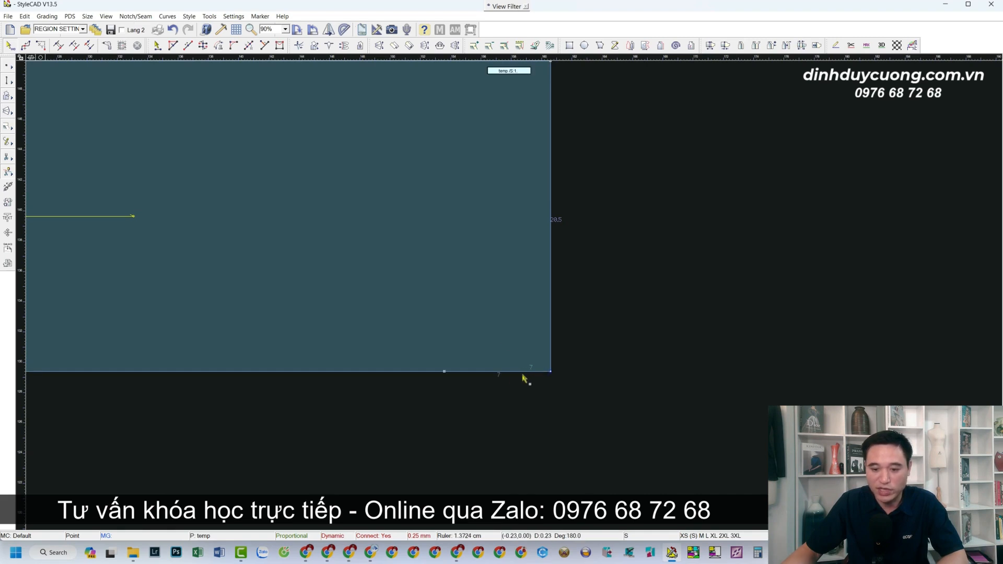
pyautogui.click(445, 373)
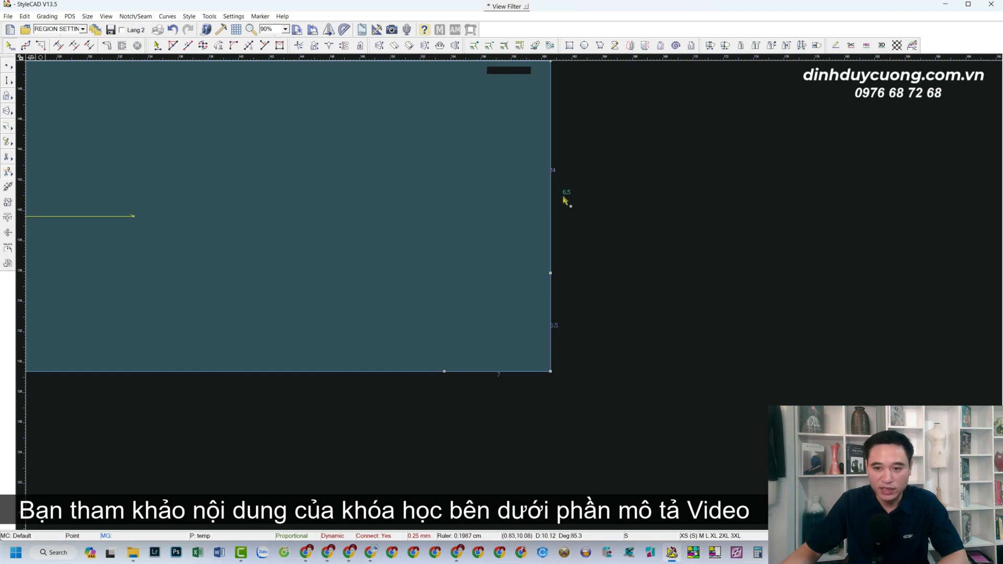
# Place a horizontal guide line through the right-edge point and a vertical guide line through the bottom-edge point.
pyautogui.scroll(-3, 472, 236)
pyautogui.scroll(2, 510, 286)
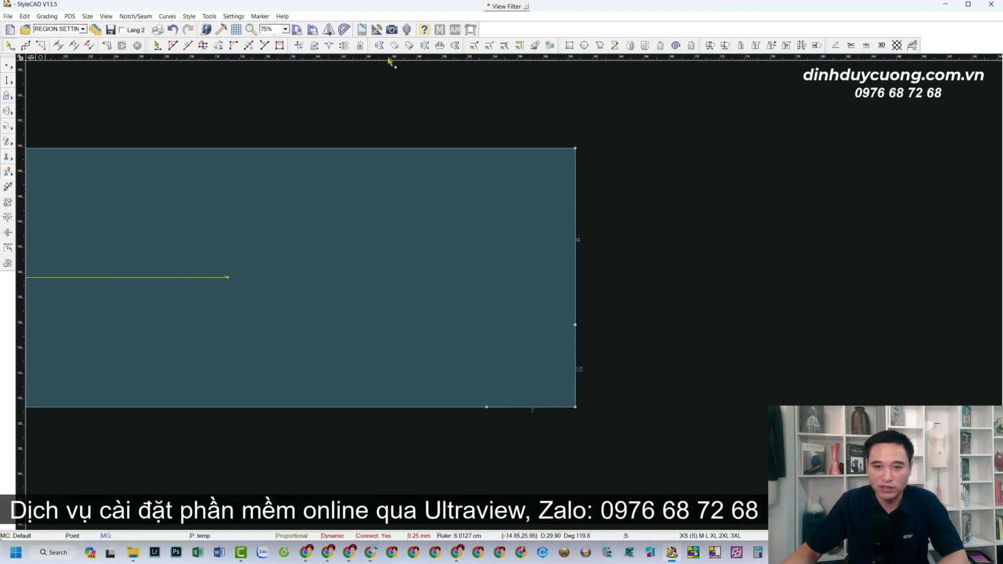
pyautogui.moveTo(576, 60); pyautogui.dragTo(576, 327)
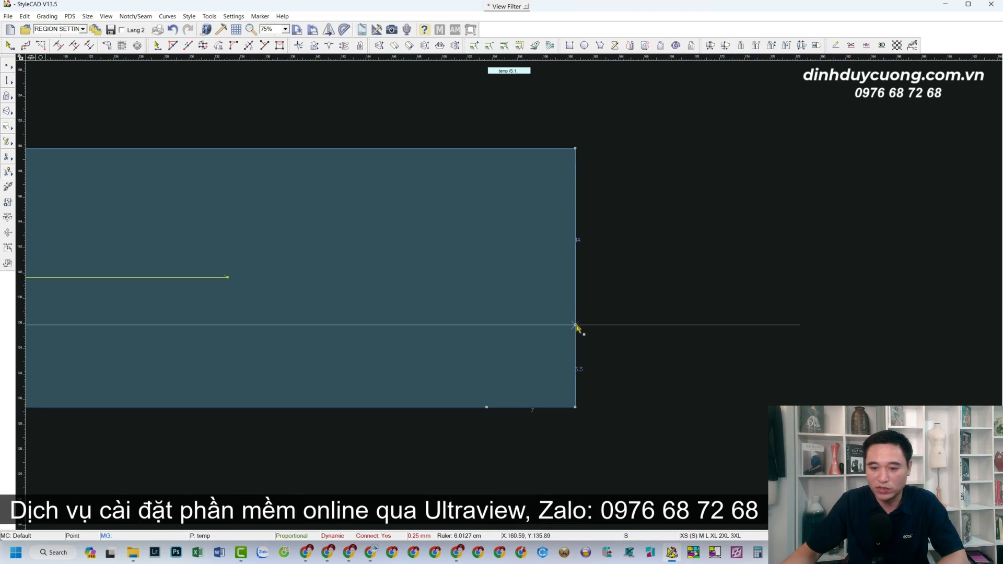
pyautogui.moveTo(23, 291); pyautogui.dragTo(487, 408)
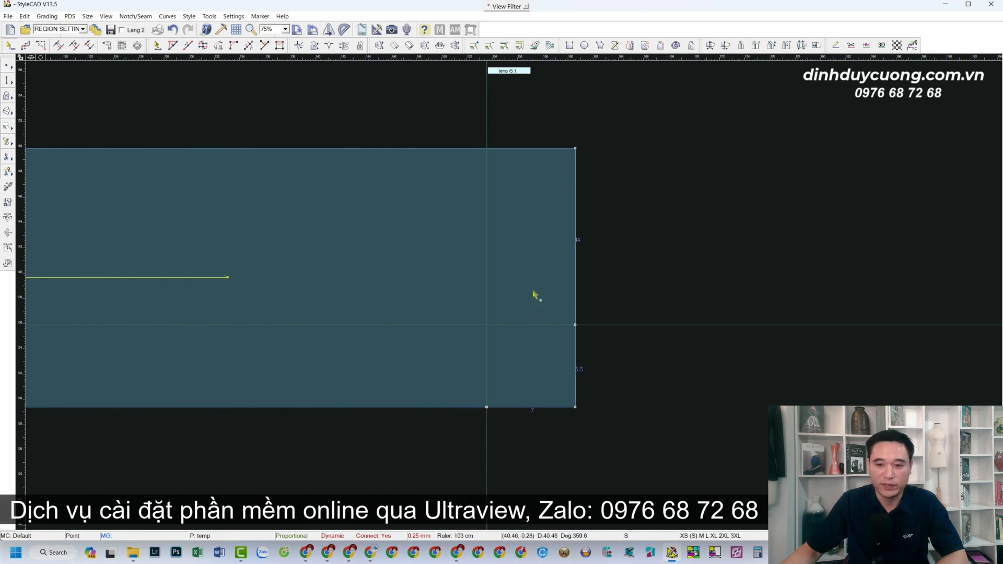
# Add a point on the piece's right edge 3 cm below the upper-right corner, with a horizontal guide line through it.
pyautogui.scroll(1, 535, 293)
pyautogui.scroll(-1, 533, 291)
pyautogui.scroll(1, 525, 289)
pyautogui.scroll(1, 511, 293)
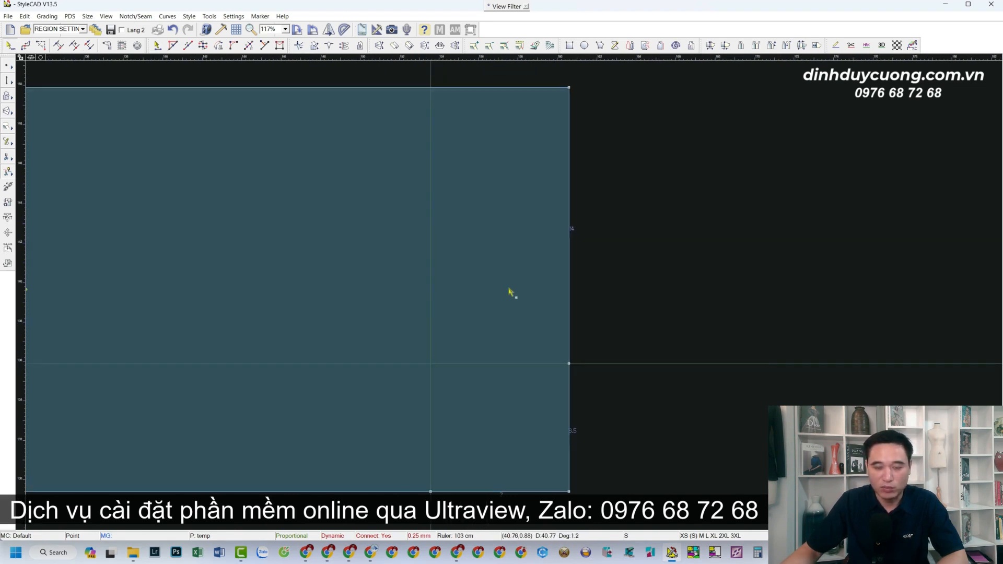
pyautogui.scroll(-2, 509, 291)
pyautogui.scroll(1, 514, 291)
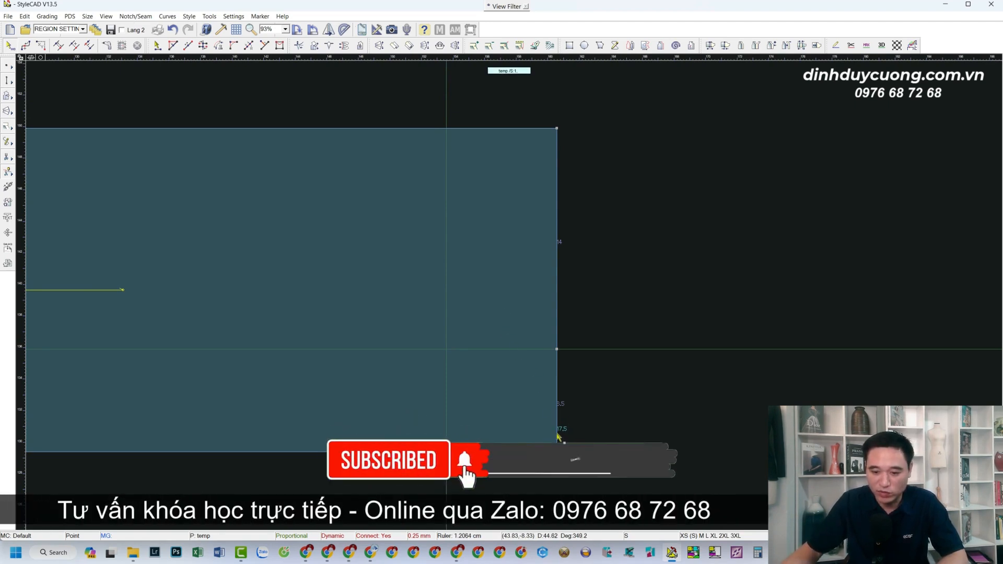
pyautogui.click(557, 176)
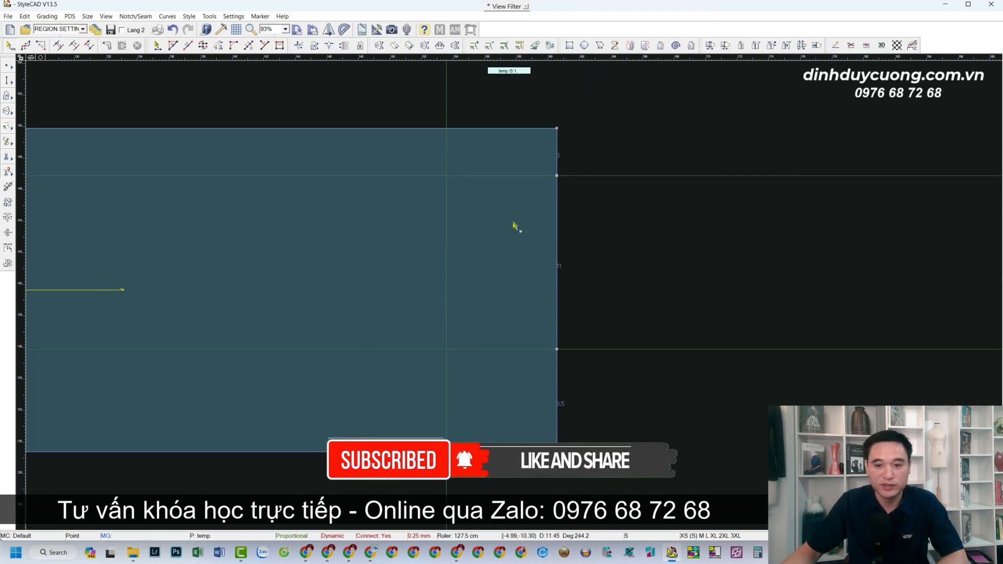
# Move the upper right-edge point 3.9 cm horizontally into the piece along its guide line.
pyautogui.scroll(-1, 509, 296)
pyautogui.scroll(1, 507, 296)
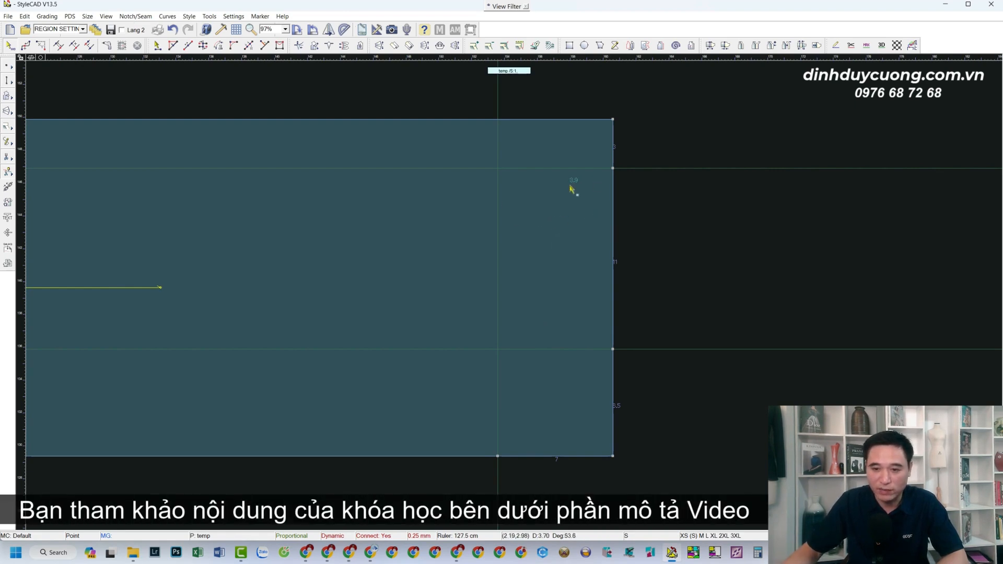
pyautogui.click(613, 169)
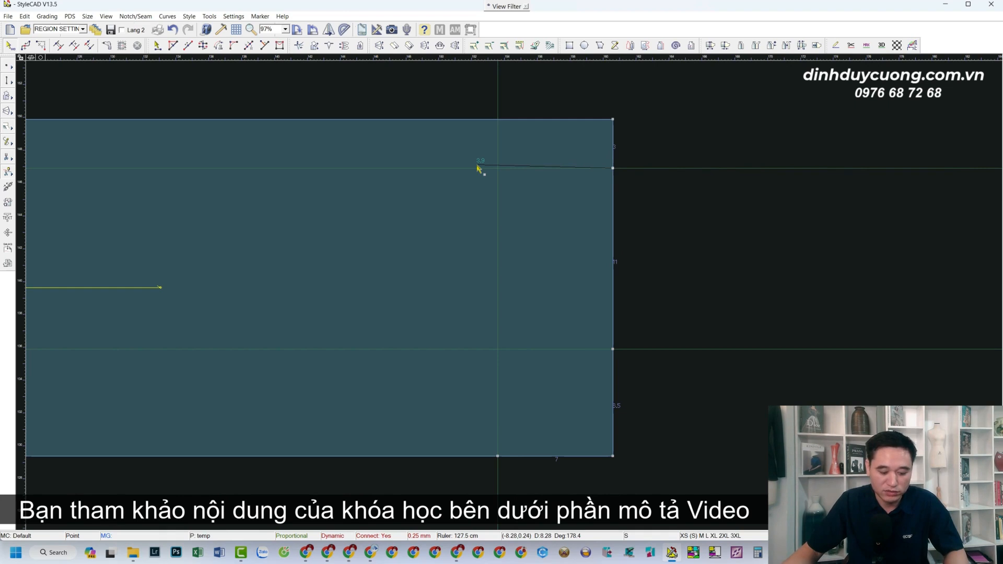
pyautogui.click(445, 181)
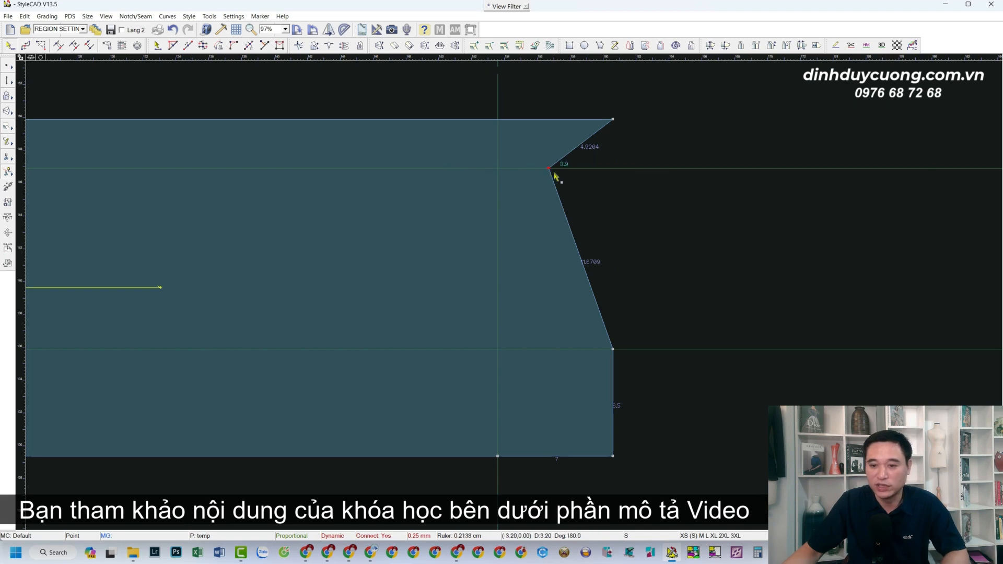
# Add top-edge points 40 cm from the upper-right corner and 20.5 cm further left, each with a vertical guide line.
pyautogui.scroll(-4, 309, 316)
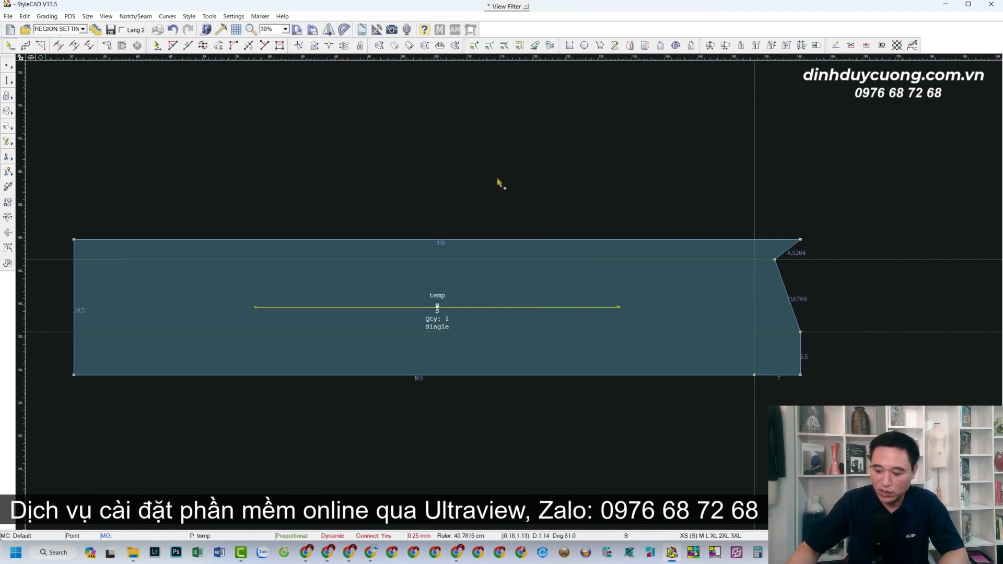
pyautogui.write('40')
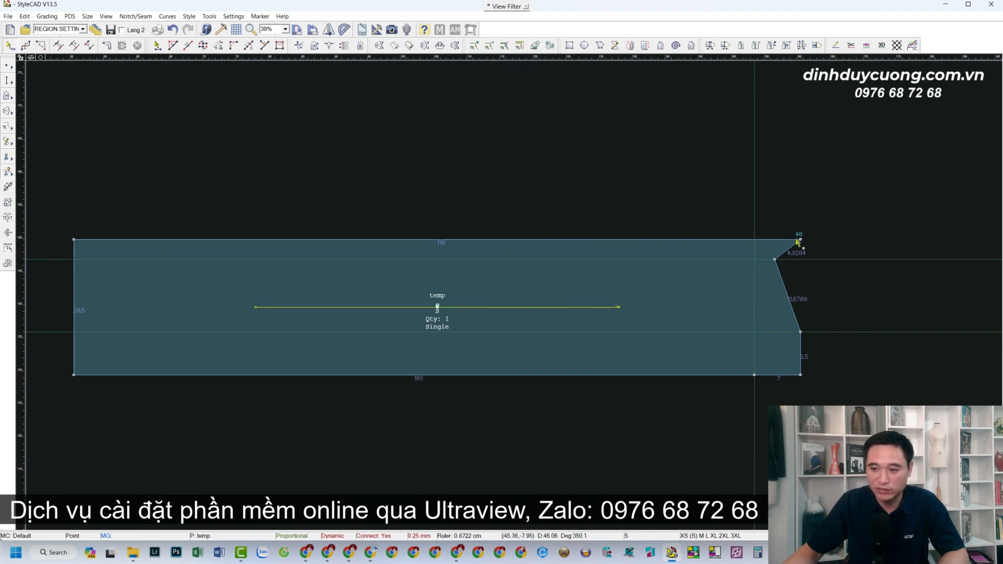
pyautogui.click(536, 239)
pyautogui.moveTo(25, 223); pyautogui.dragTo(536, 240)
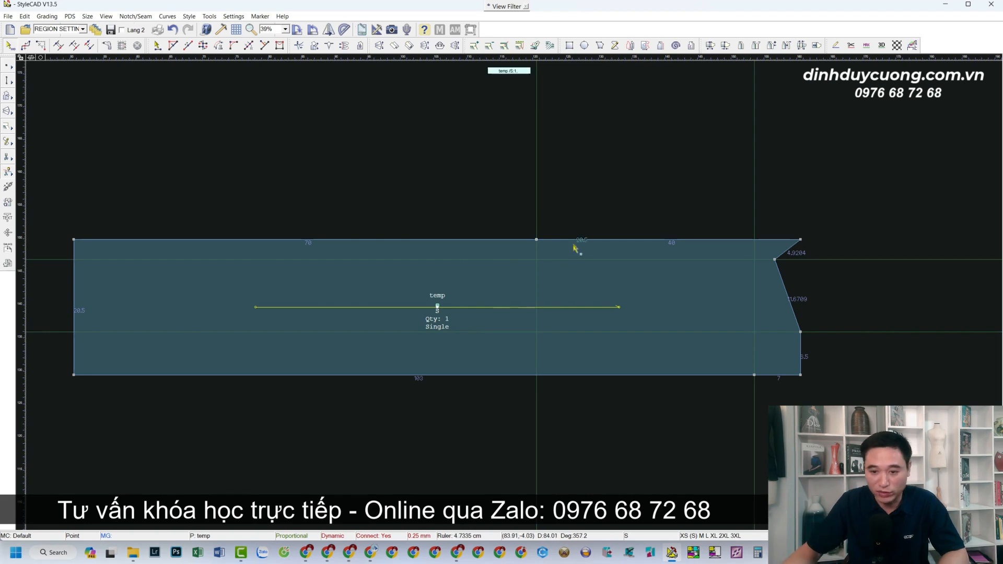
pyautogui.click(518, 239)
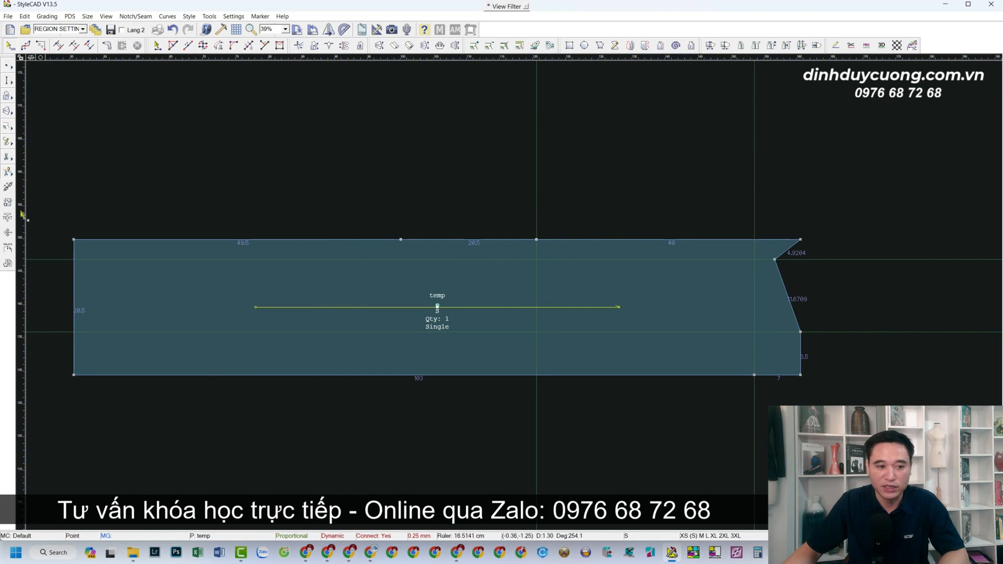
pyautogui.click(400, 240)
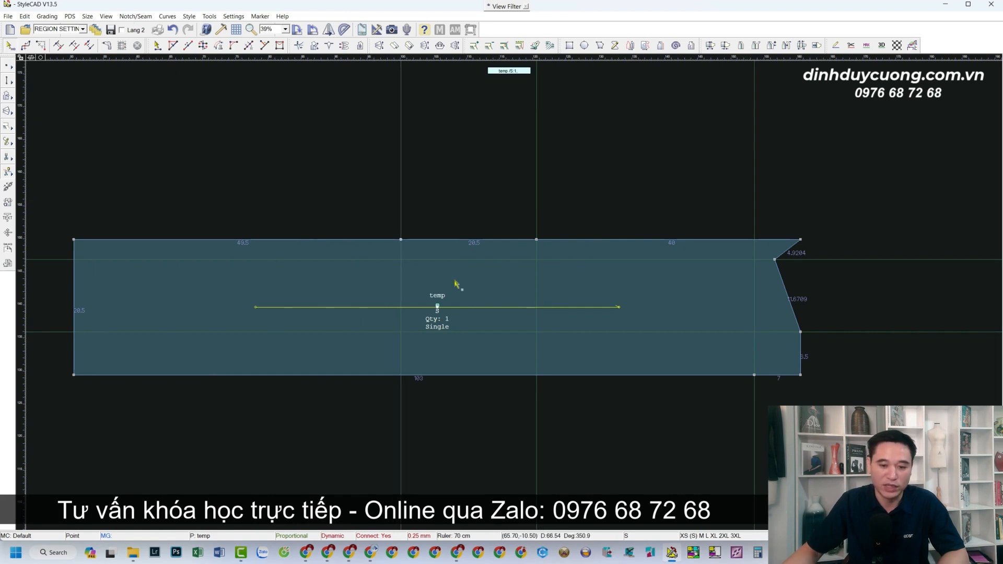
# Draw a straight line about 15.5 cm long from the inset right-side point up to the piece's top edge.
pyautogui.scroll(-1, 646, 300)
pyautogui.scroll(2, 646, 301)
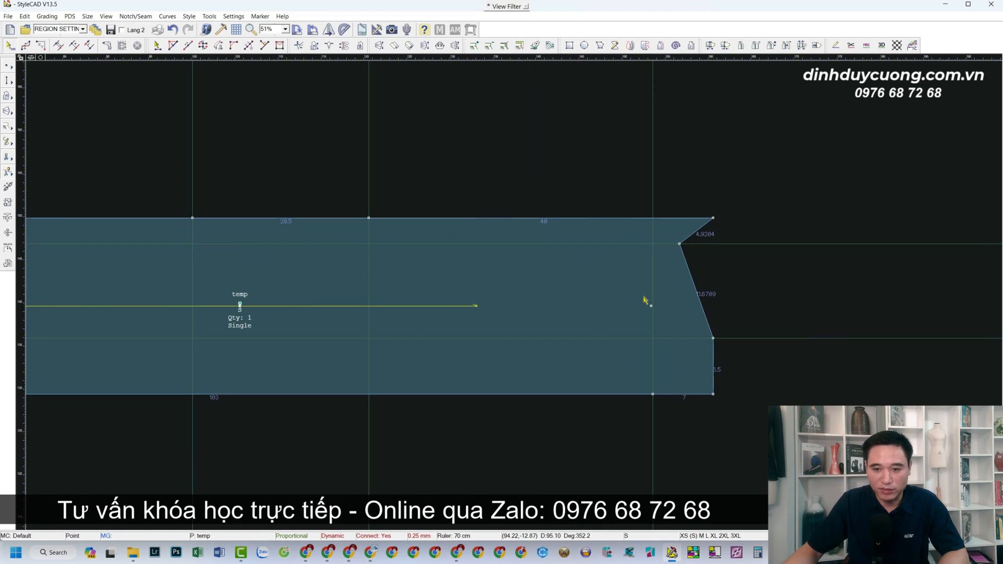
pyautogui.scroll(2, 577, 308)
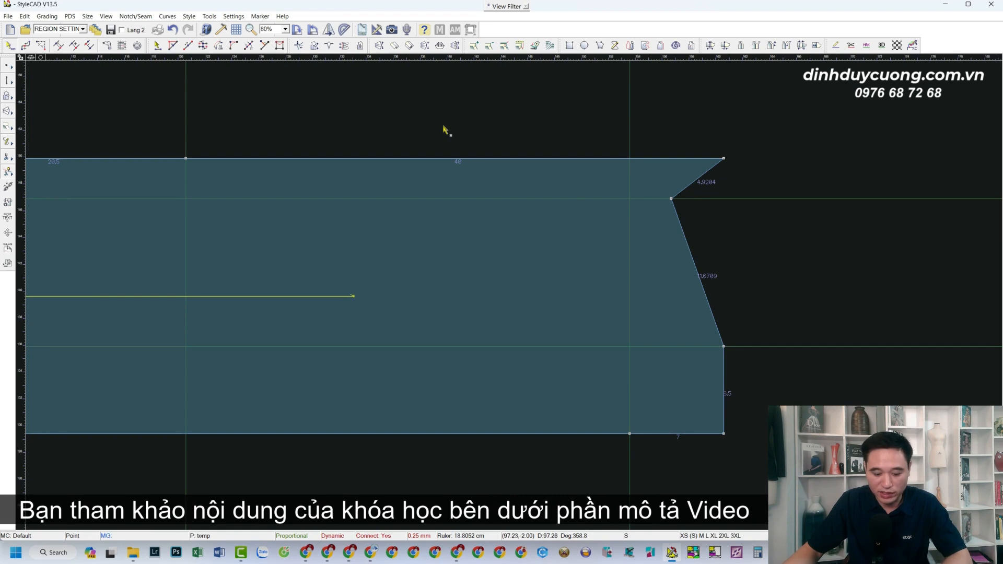
pyautogui.press('d')
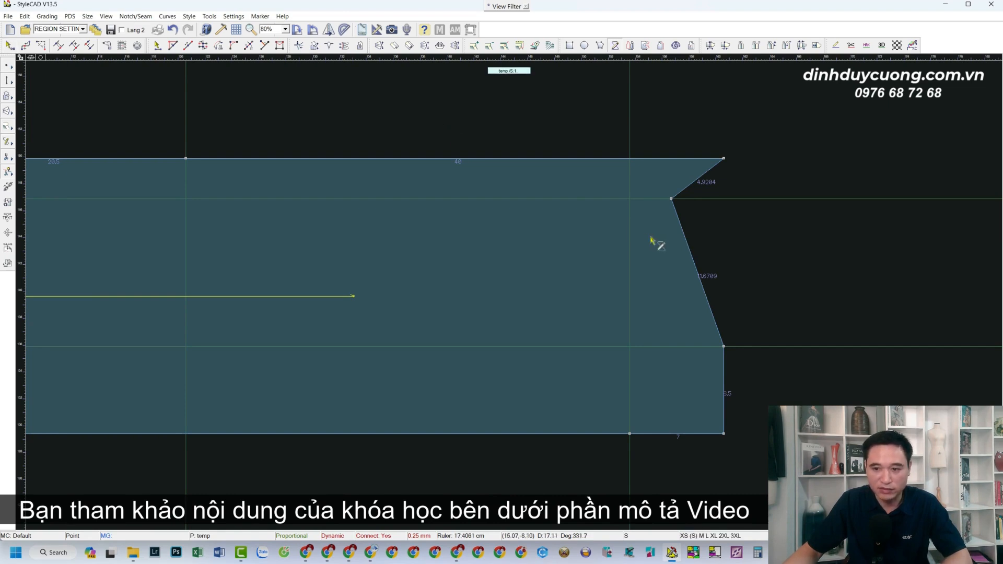
pyautogui.click(671, 199)
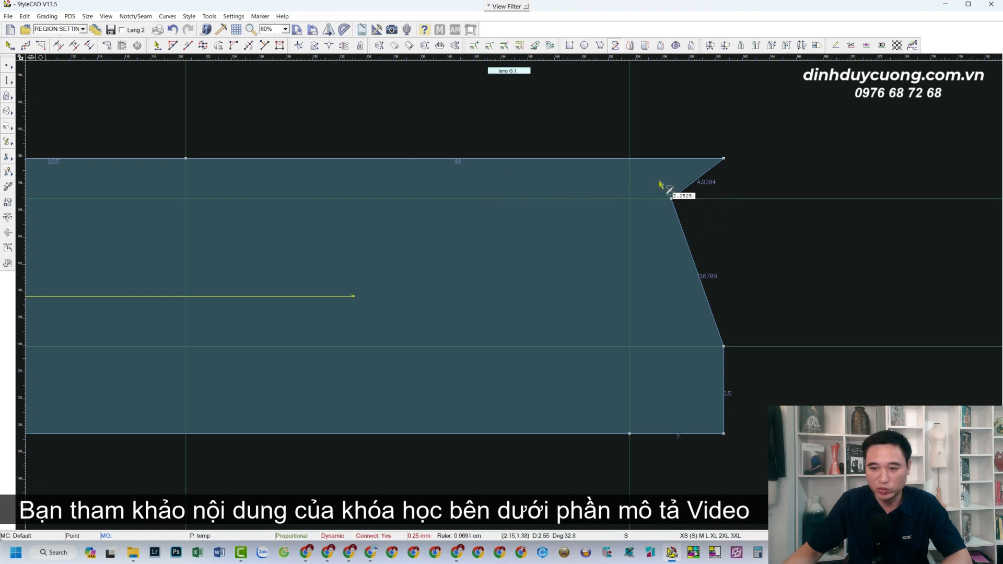
pyautogui.click(466, 161)
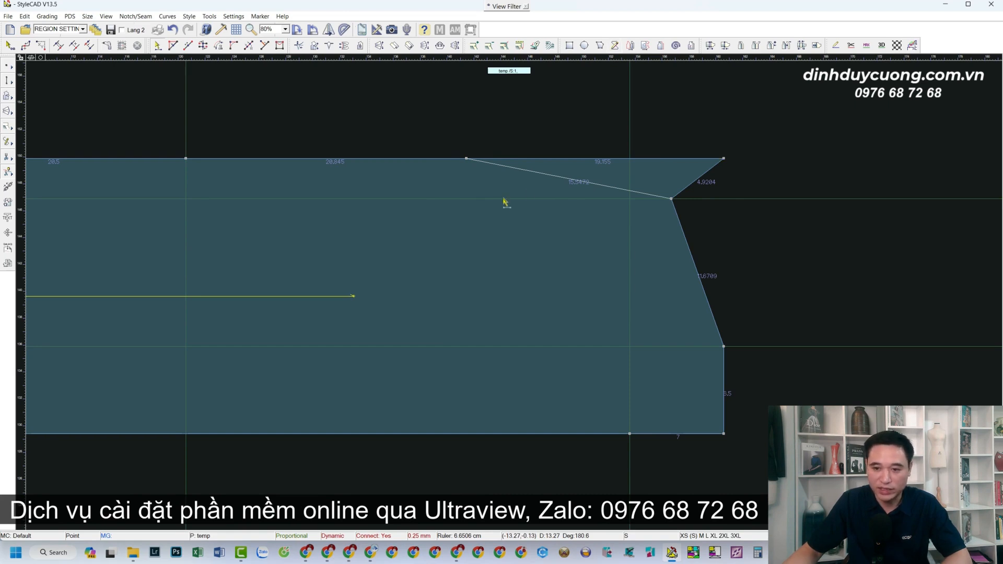
# Delete the slanted construction line and the piece's upper-right corner point, and place a vertical guide line through the last top-edge point.
pyautogui.click(581, 179)
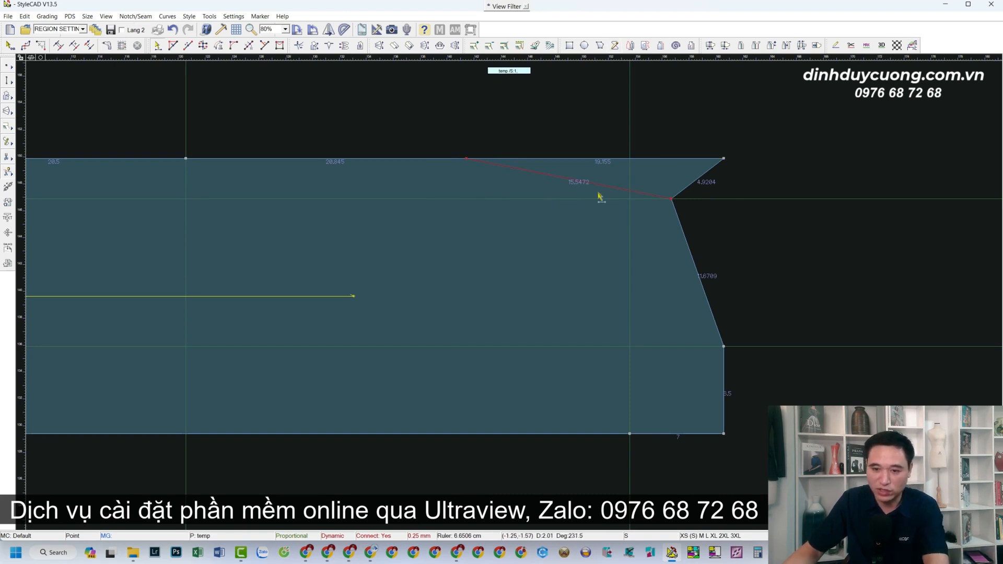
pyautogui.press('Delete')
pyautogui.click(724, 161)
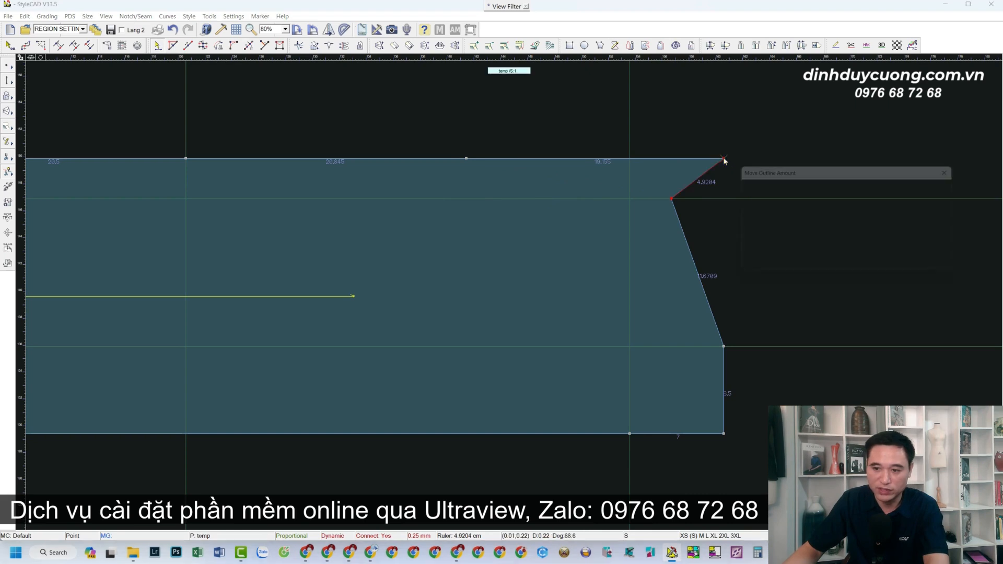
pyautogui.click(882, 264)
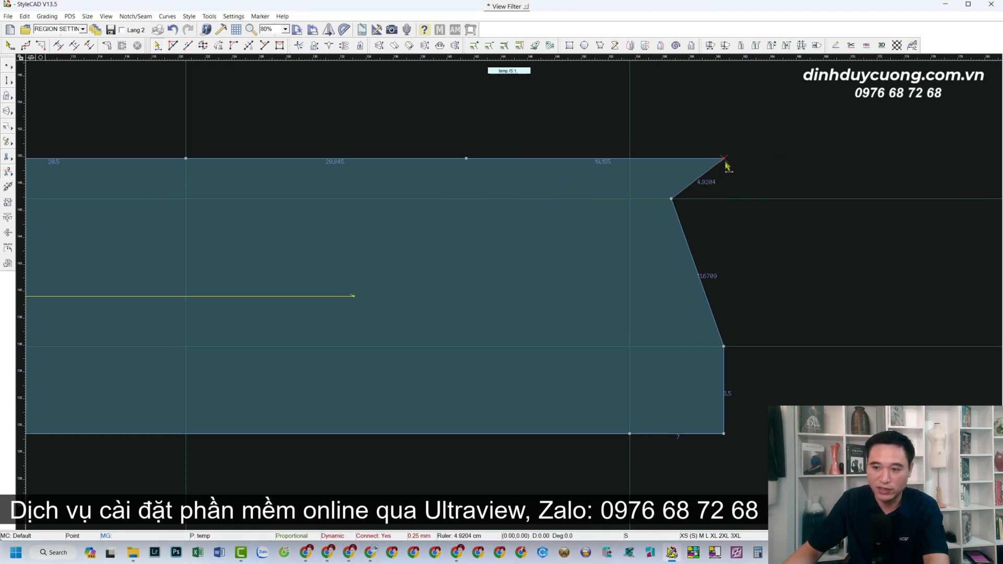
pyautogui.press('Delete')
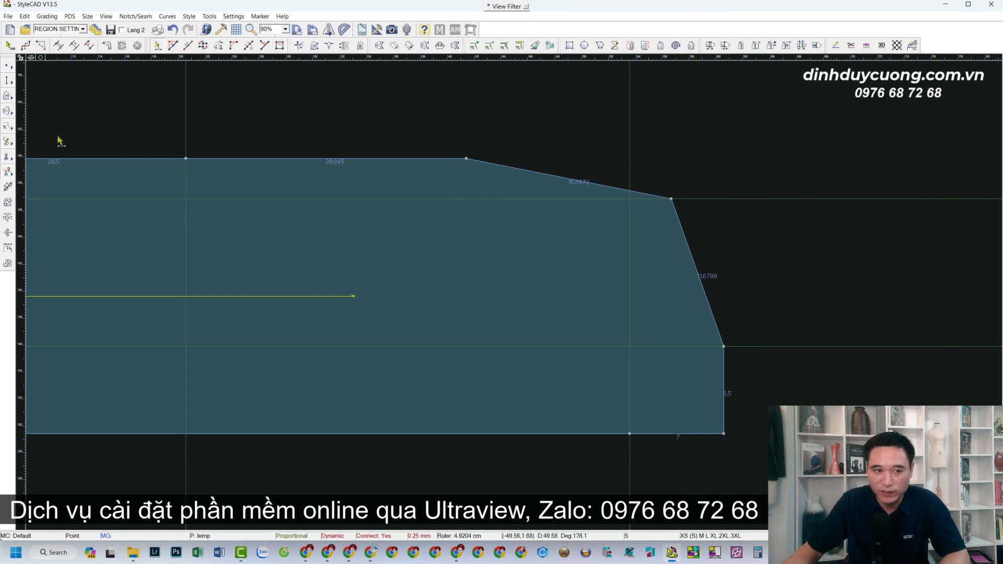
pyautogui.click(466, 158)
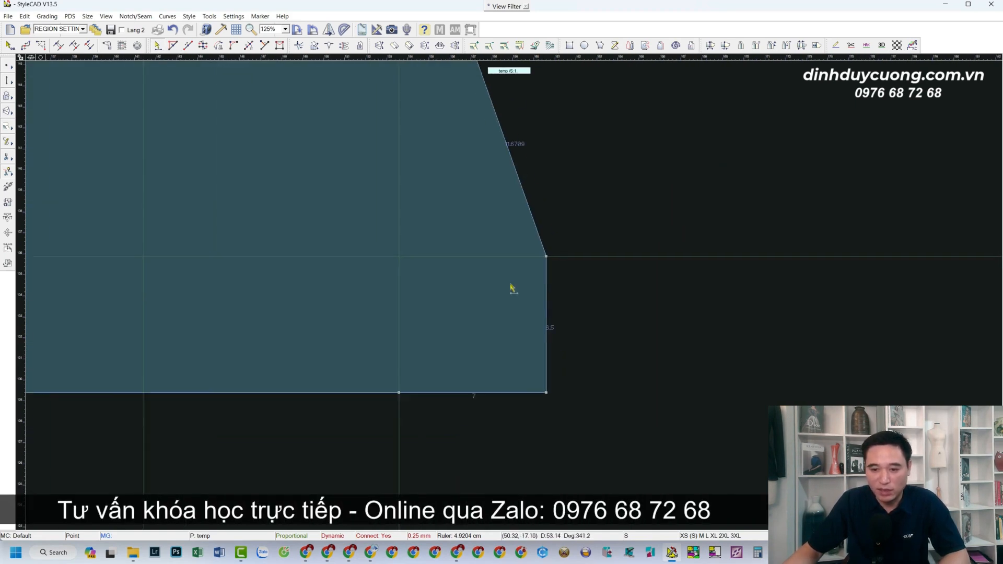
pyautogui.scroll(2, 513, 287)
pyautogui.scroll(-1, 512, 287)
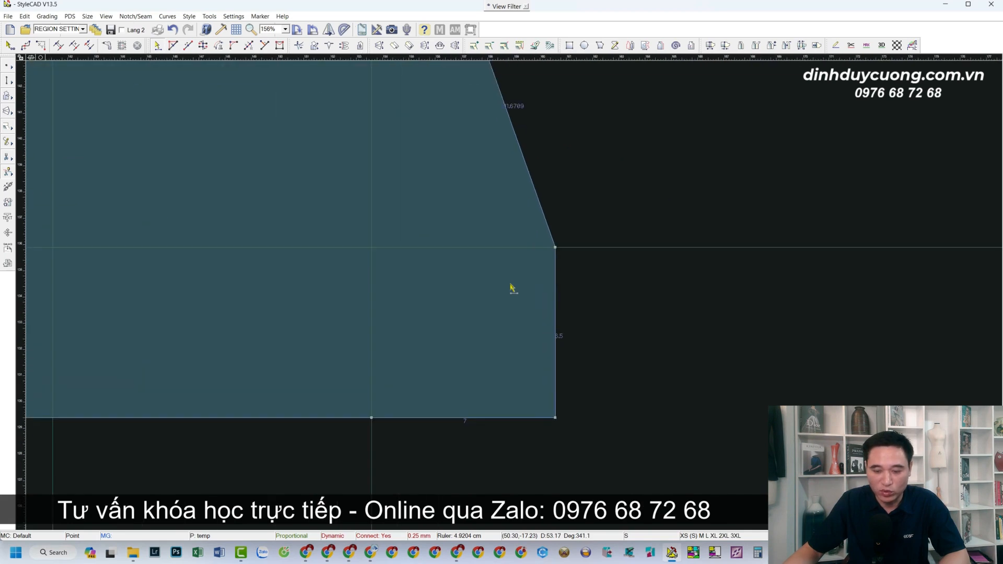
pyautogui.scroll(1, 512, 287)
pyautogui.scroll(-2, 511, 297)
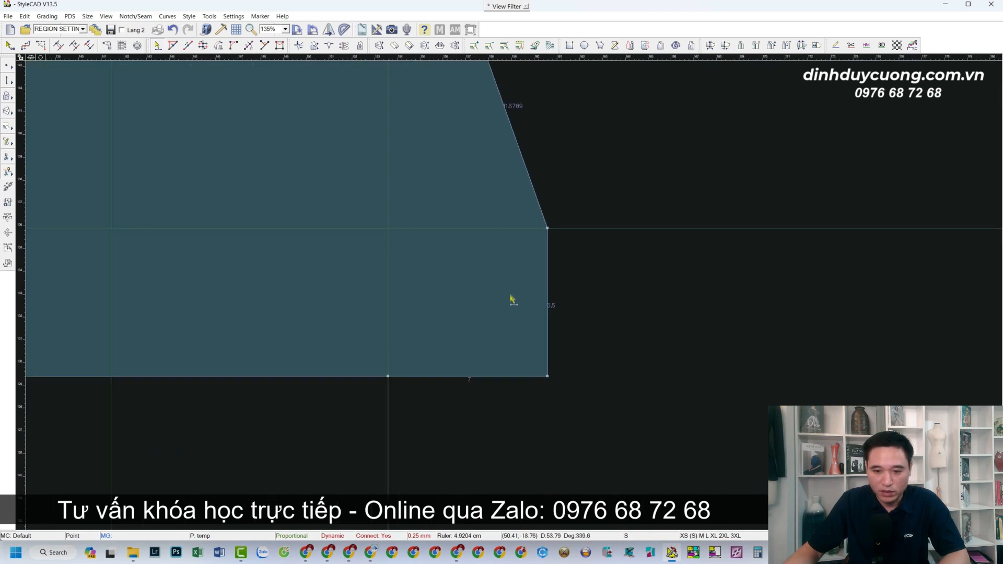
pyautogui.click(547, 230)
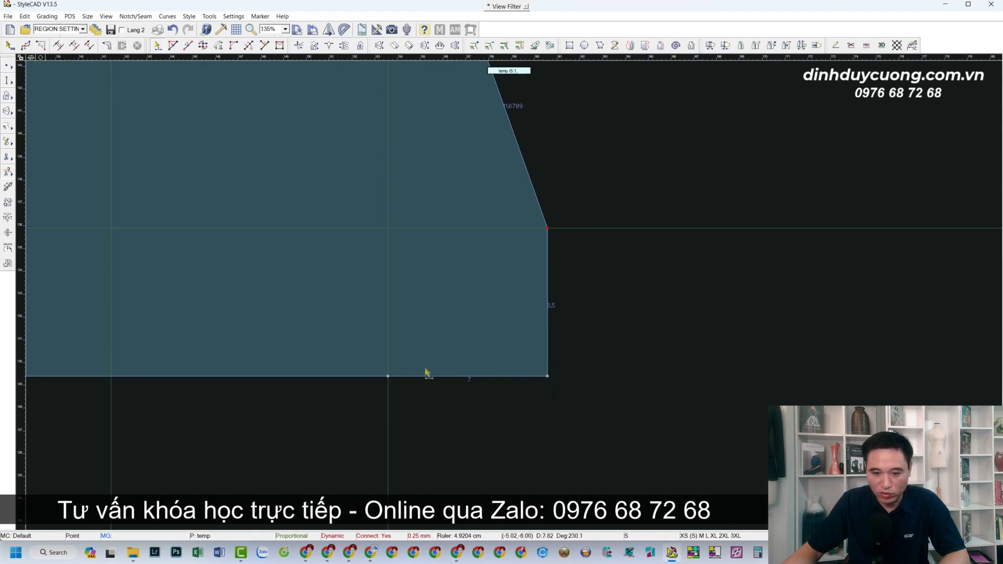
pyautogui.click(387, 377)
pyautogui.click(387, 378)
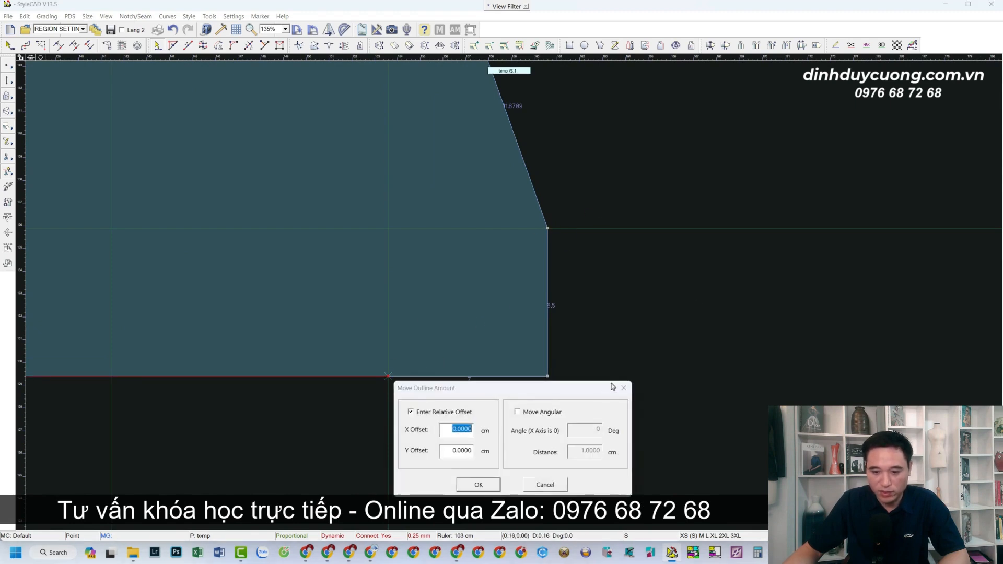
pyautogui.click(625, 388)
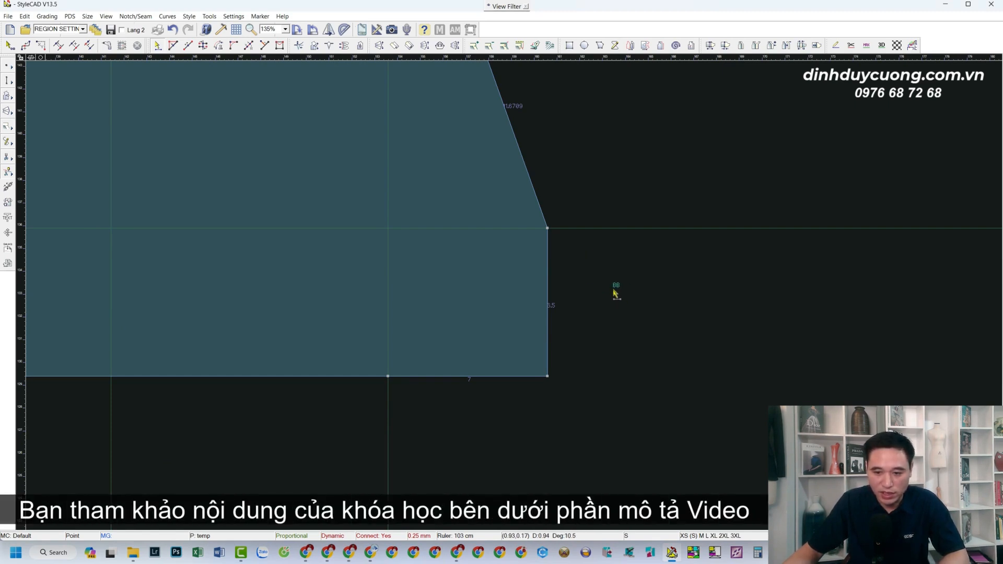
# Blend the two straight segments at the piece's lower-right corner into one concave curve about 10.8 cm long.
pyautogui.moveTo(615, 294); pyautogui.dragTo(520, 413)
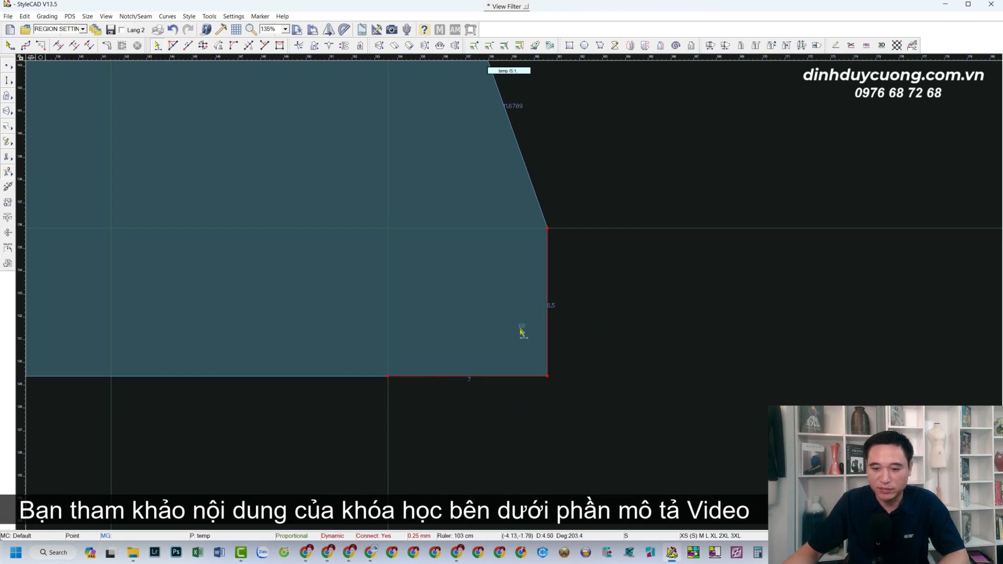
pyautogui.scroll(2, 522, 331)
pyautogui.click(546, 388)
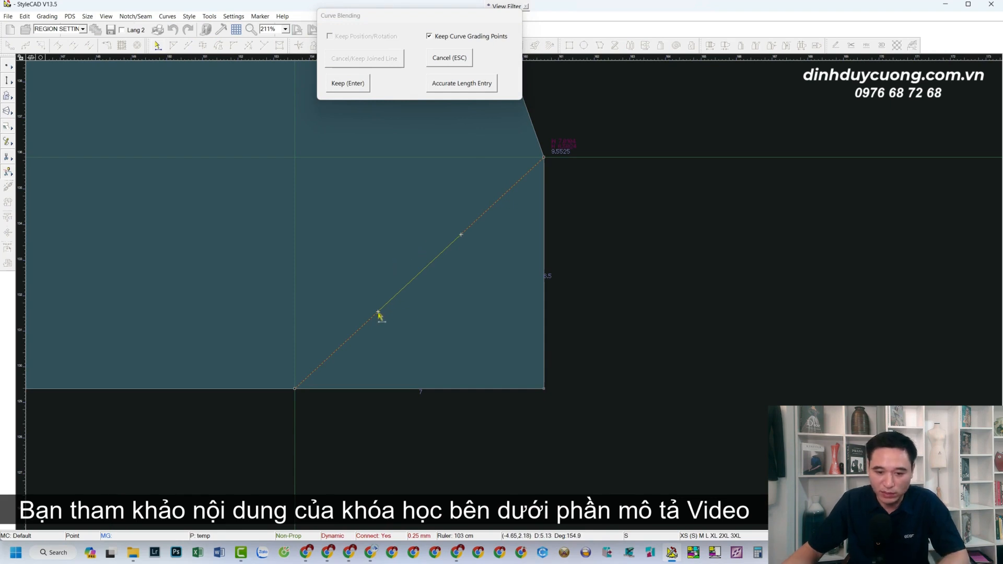
pyautogui.moveTo(349, 278); pyautogui.dragTo(304, 249)
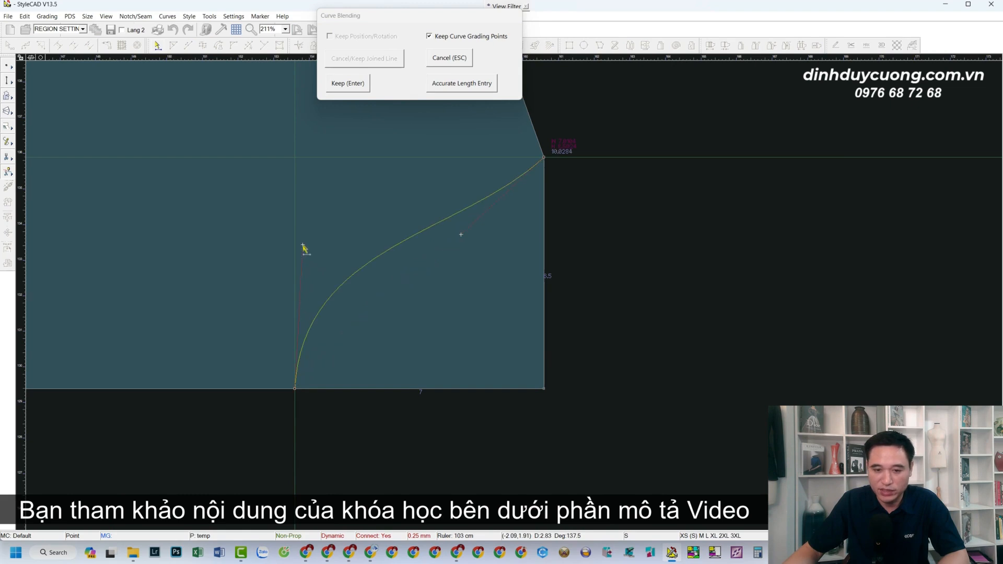
pyautogui.moveTo(463, 238); pyautogui.dragTo(368, 175)
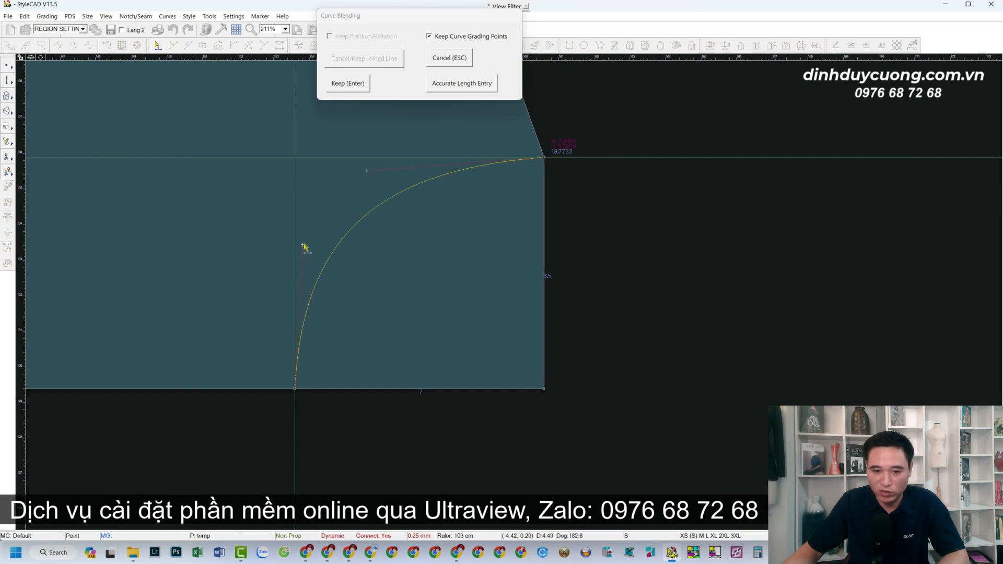
pyautogui.moveTo(304, 245); pyautogui.dragTo(302, 244)
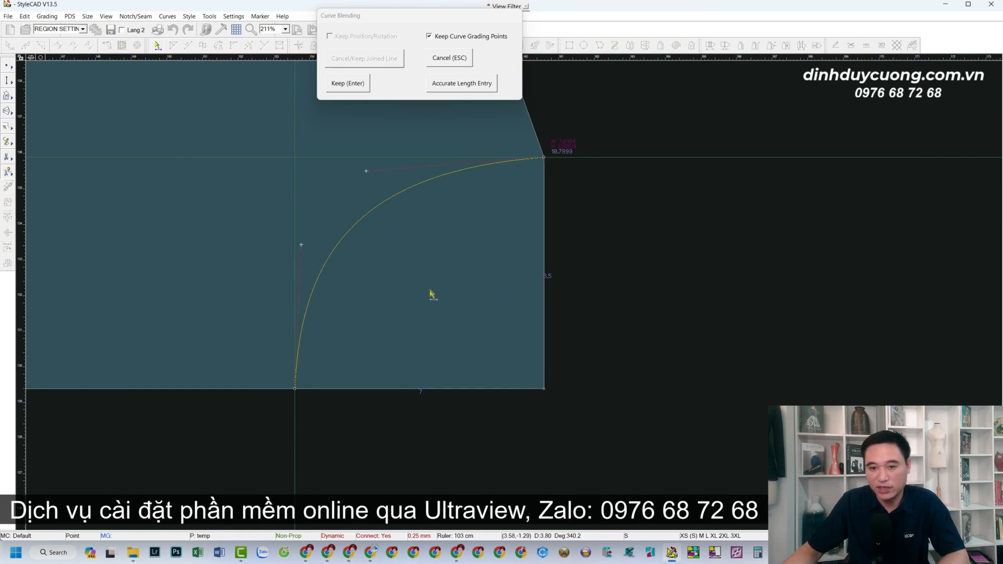
pyautogui.click(347, 83)
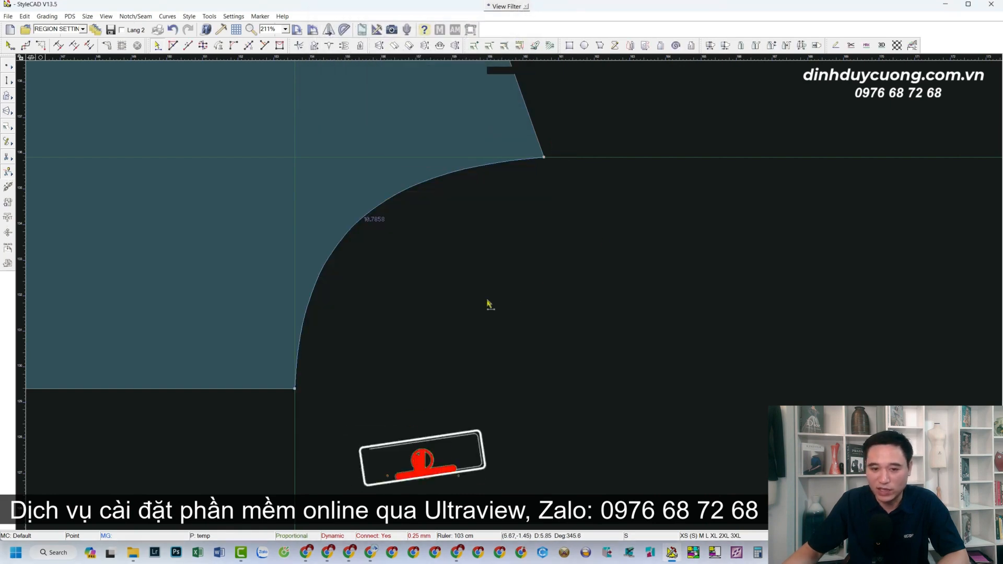
# Blend the slanted upper-right edge into a concave curve about 18.3 cm long that leaves the top-edge point along its vertical guide.
pyautogui.scroll(-3, 448, 317)
pyautogui.scroll(1, 485, 241)
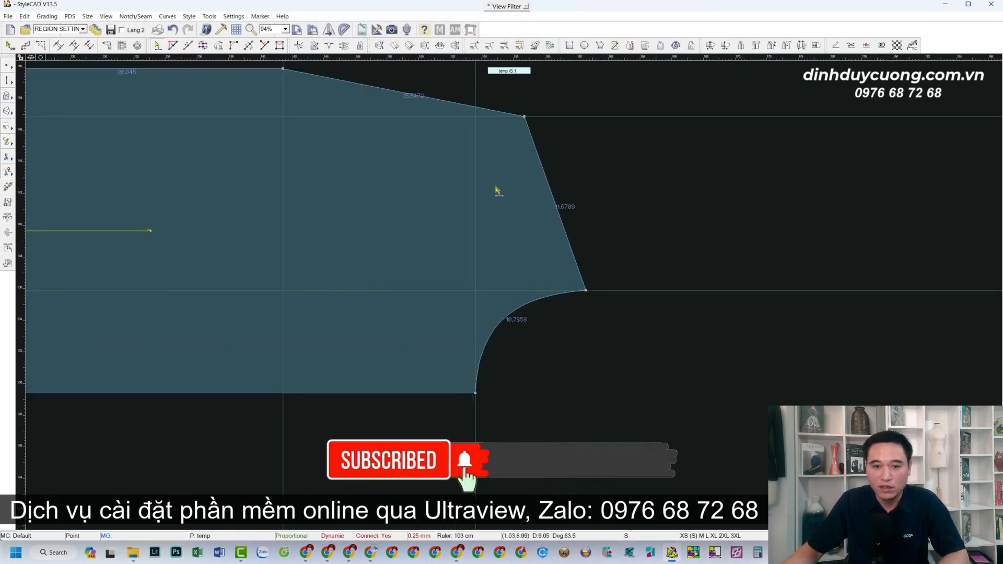
pyautogui.scroll(1, 497, 189)
pyautogui.scroll(-3, 525, 309)
pyautogui.scroll(3, 506, 299)
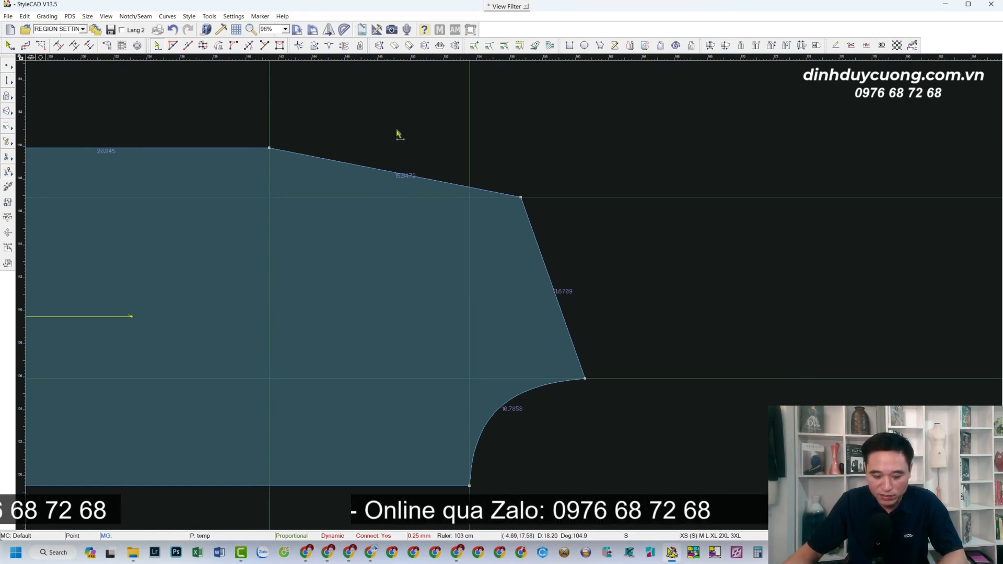
pyautogui.press('b')
pyautogui.press('b')
pyautogui.moveTo(418, 137); pyautogui.dragTo(375, 185)
pyautogui.click(422, 177)
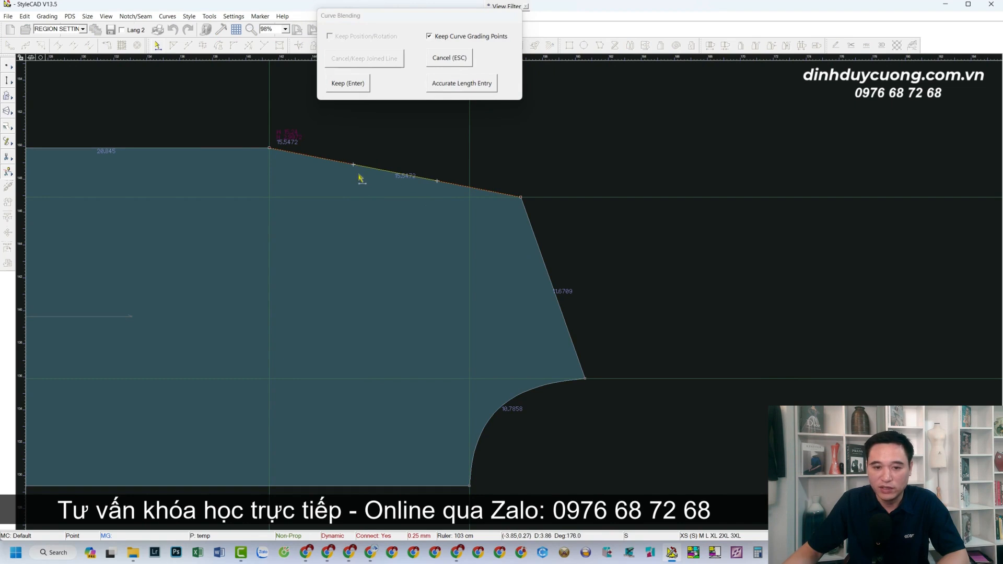
pyautogui.moveTo(350, 182); pyautogui.dragTo(275, 289)
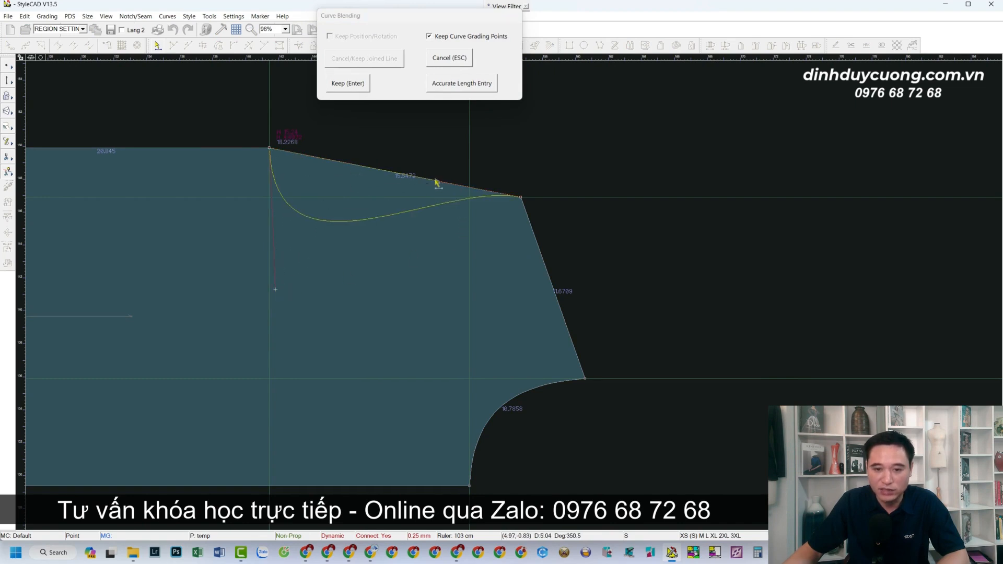
pyautogui.moveTo(438, 193); pyautogui.dragTo(472, 216)
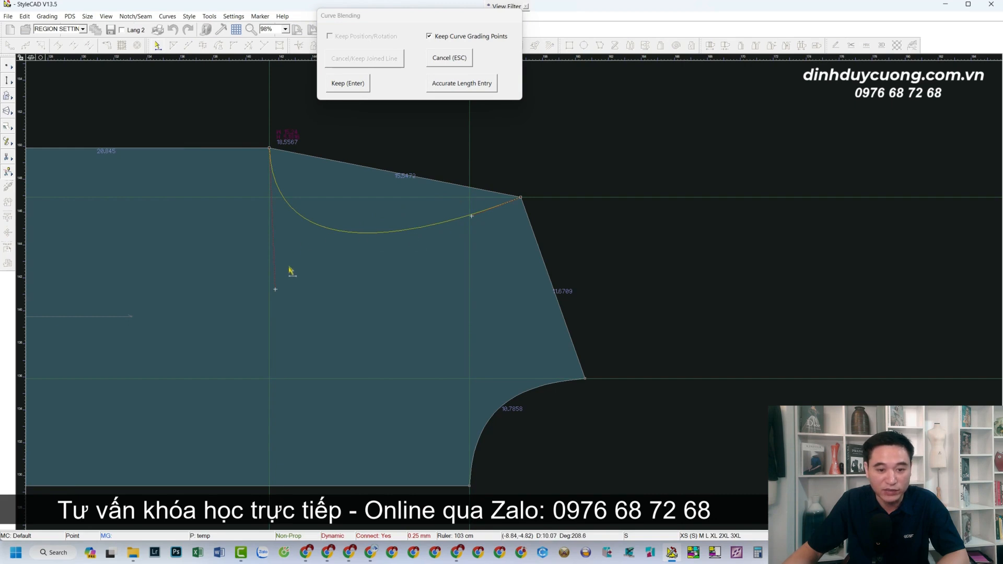
pyautogui.moveTo(275, 289); pyautogui.dragTo(268, 276)
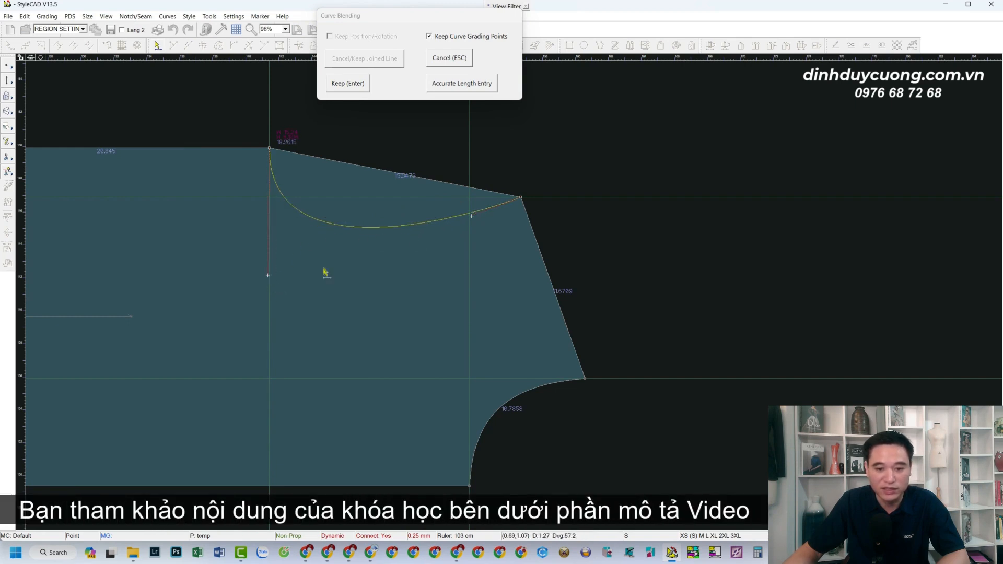
pyautogui.click(348, 83)
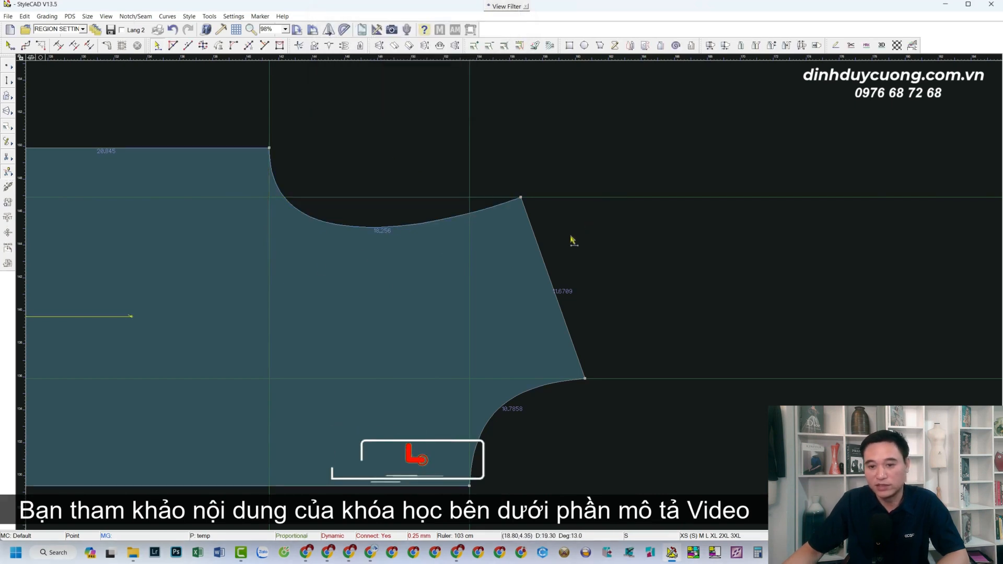
pyautogui.scroll(-3, 506, 298)
pyautogui.scroll(4, 557, 273)
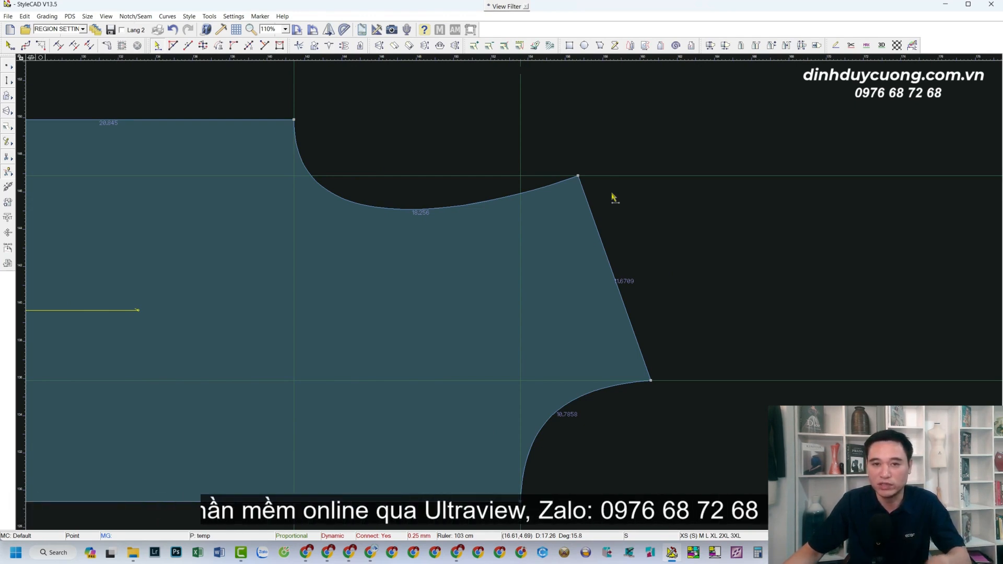
pyautogui.scroll(-3, 160, 323)
pyautogui.scroll(-1, 504, 295)
pyautogui.scroll(2, 518, 285)
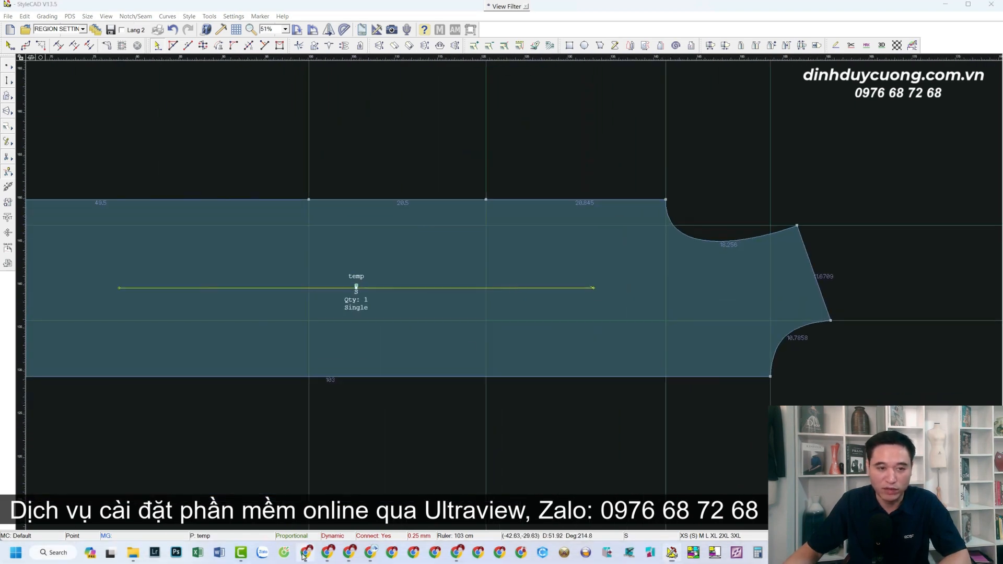
# Switch to Chrome, examine the STYLE CAD PRO course's lesson list on the trainer's website, and return to StyleCAD.
pyautogui.click(305, 552)
pyautogui.click(162, 32)
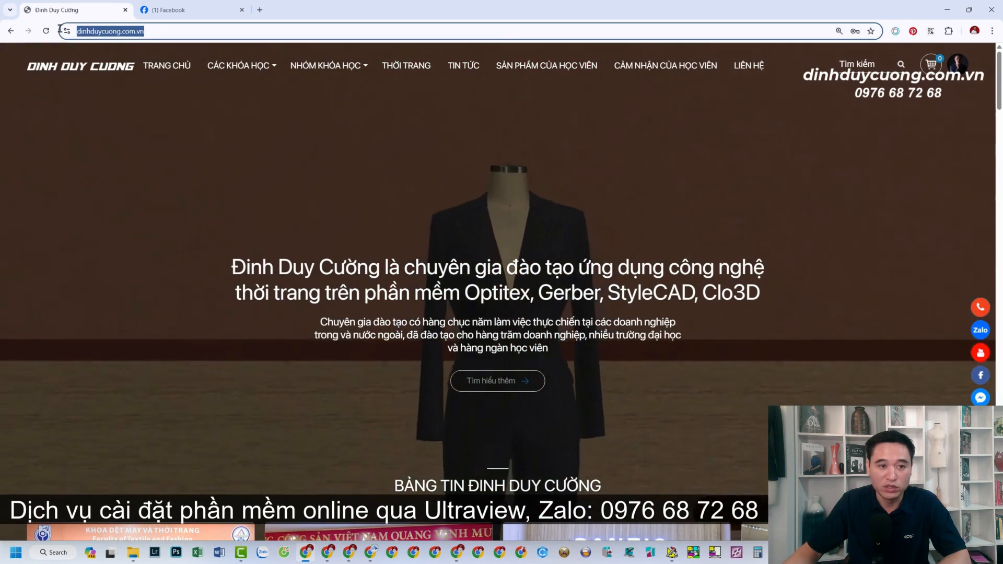
pyautogui.moveTo(233, 68)
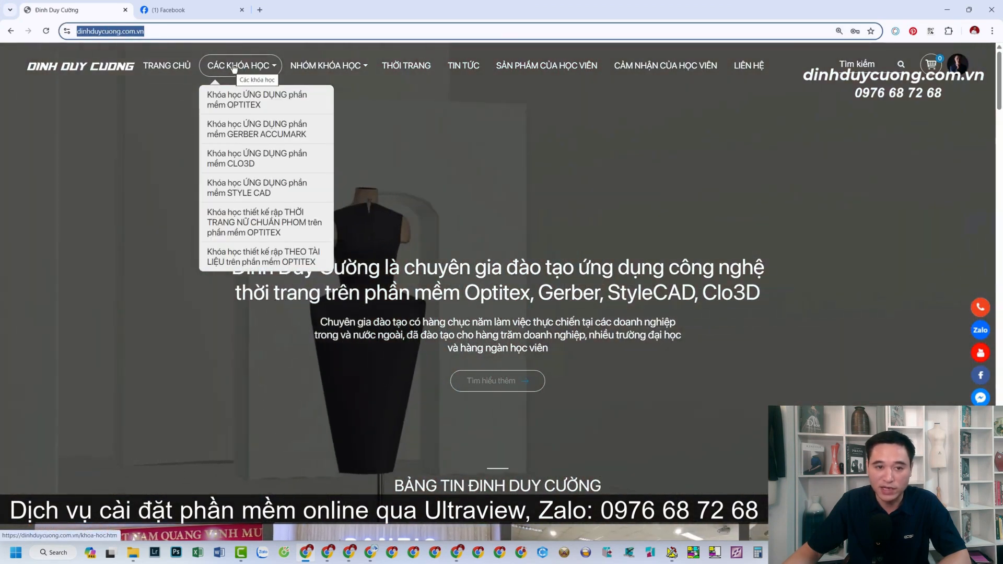
pyautogui.click(234, 69)
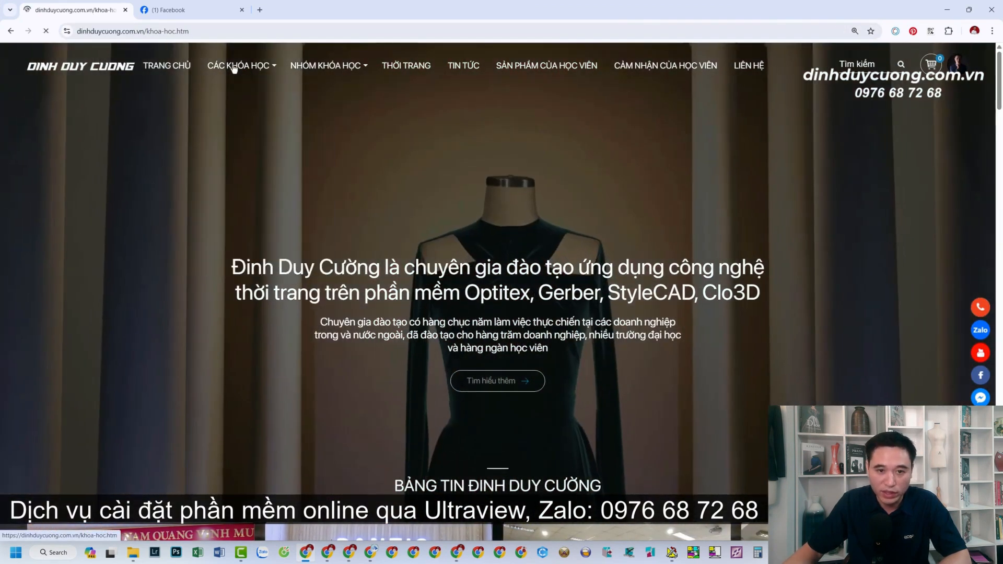
pyautogui.scroll(-5, 664, 291)
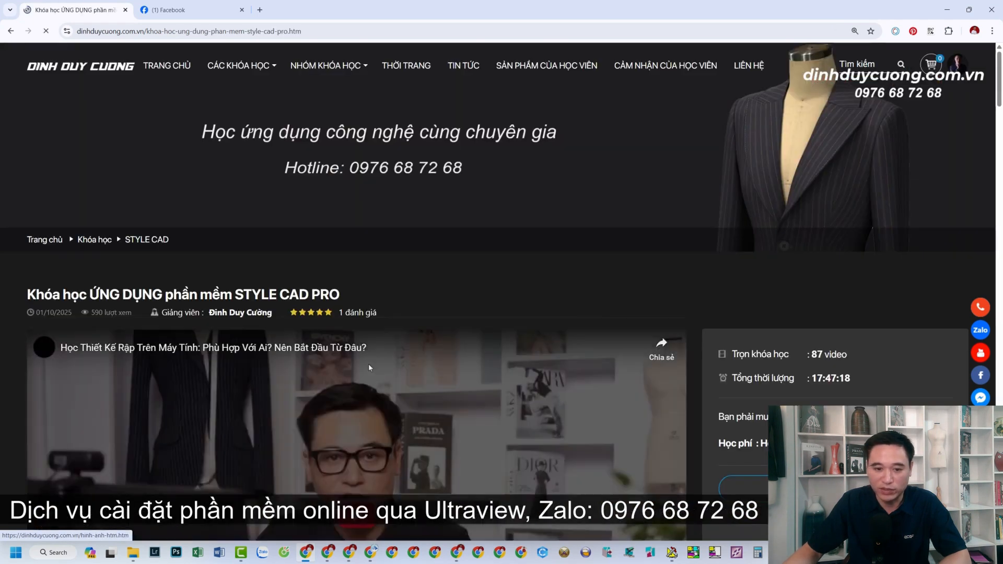
pyautogui.scroll(-12, 368, 363)
pyautogui.scroll(-20, 370, 369)
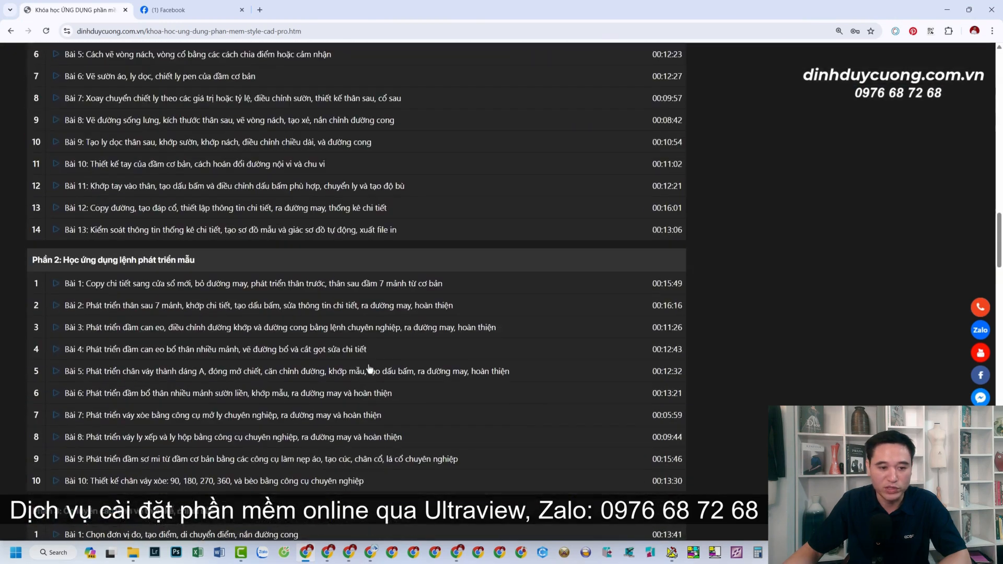
pyautogui.scroll(15, 369, 369)
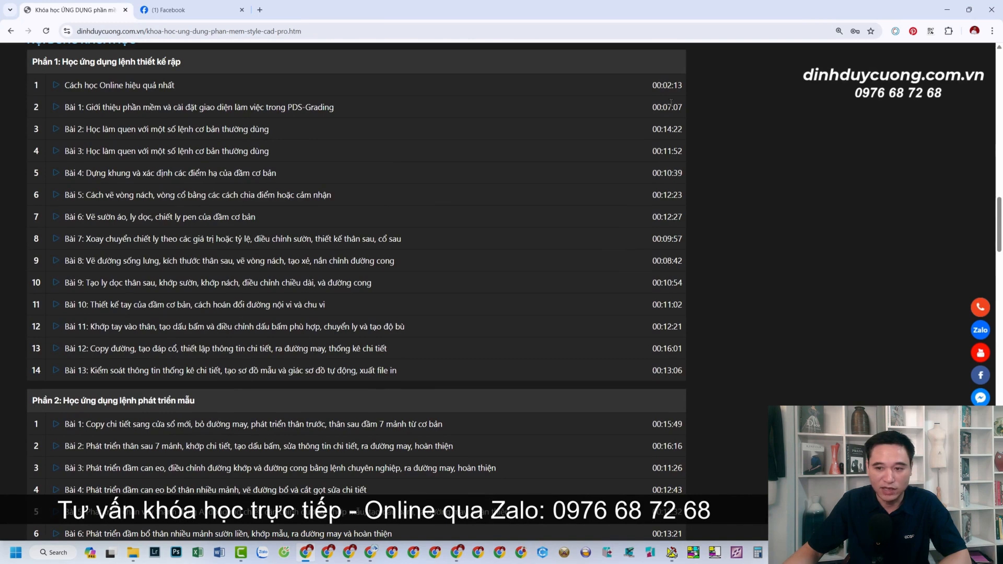
pyautogui.scroll(-20, 376, 427)
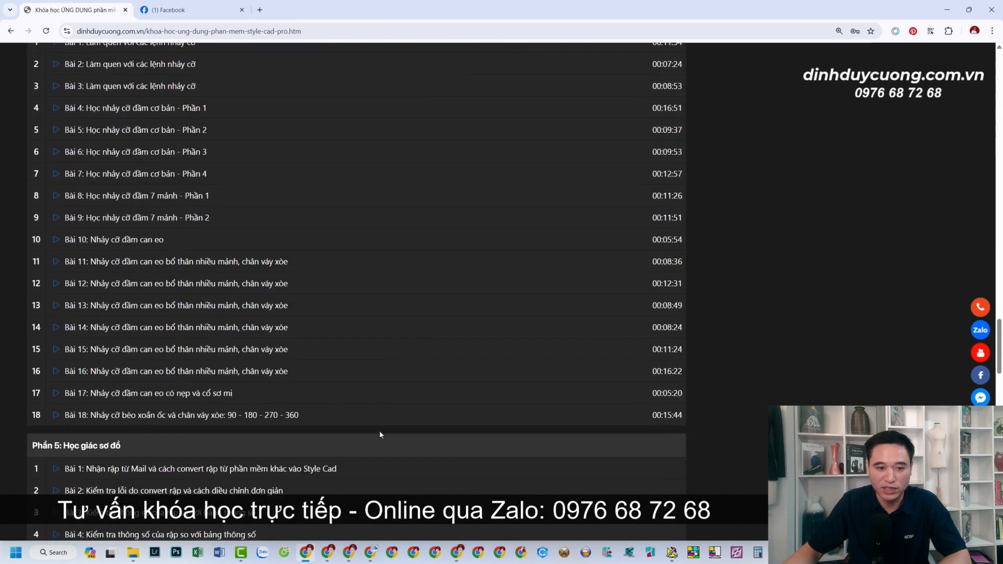
pyautogui.scroll(15, 380, 435)
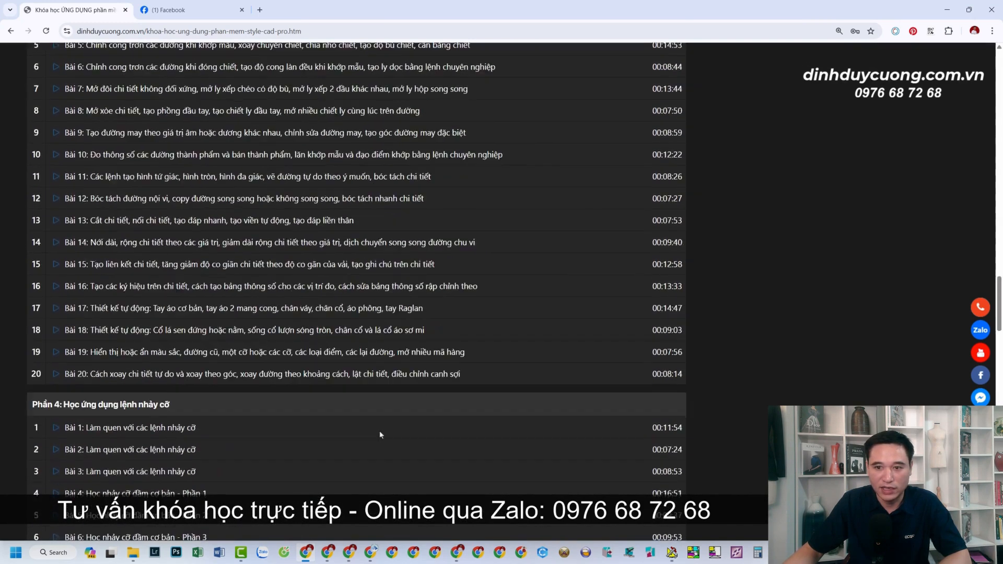
pyautogui.scroll(20, 380, 434)
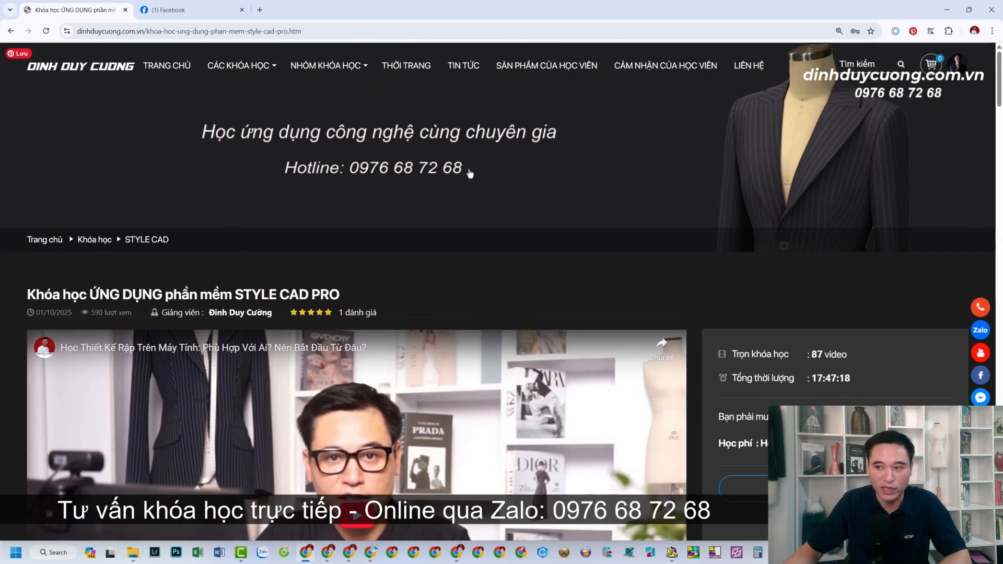
pyautogui.click(946, 9)
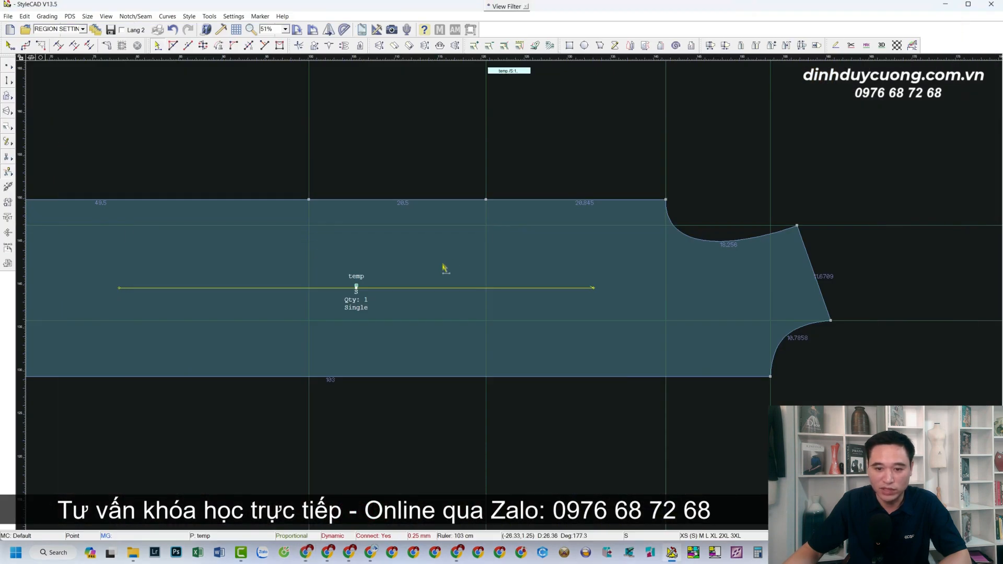
pyautogui.scroll(-1, 456, 314)
pyautogui.scroll(-1, 477, 287)
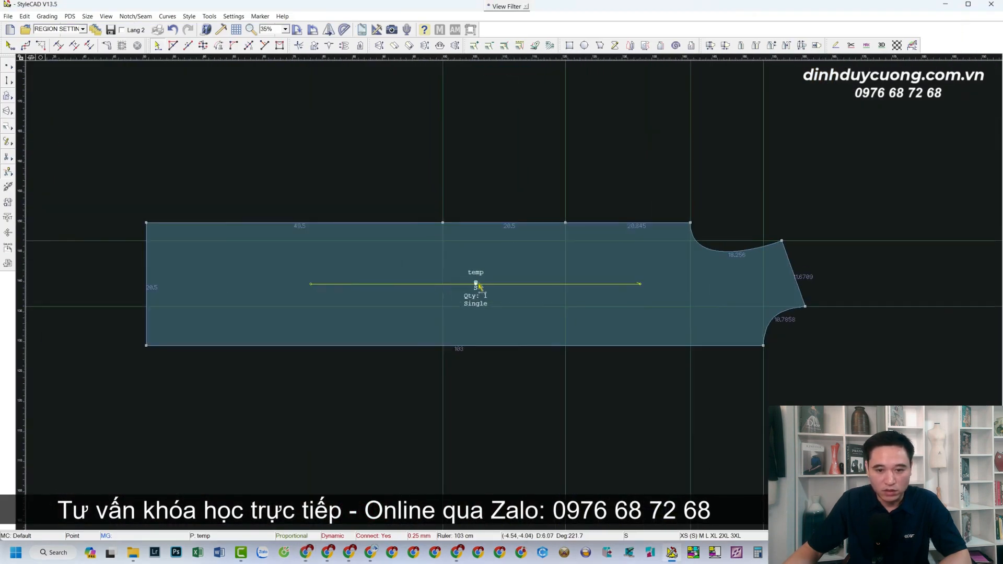
pyautogui.scroll(1, 477, 287)
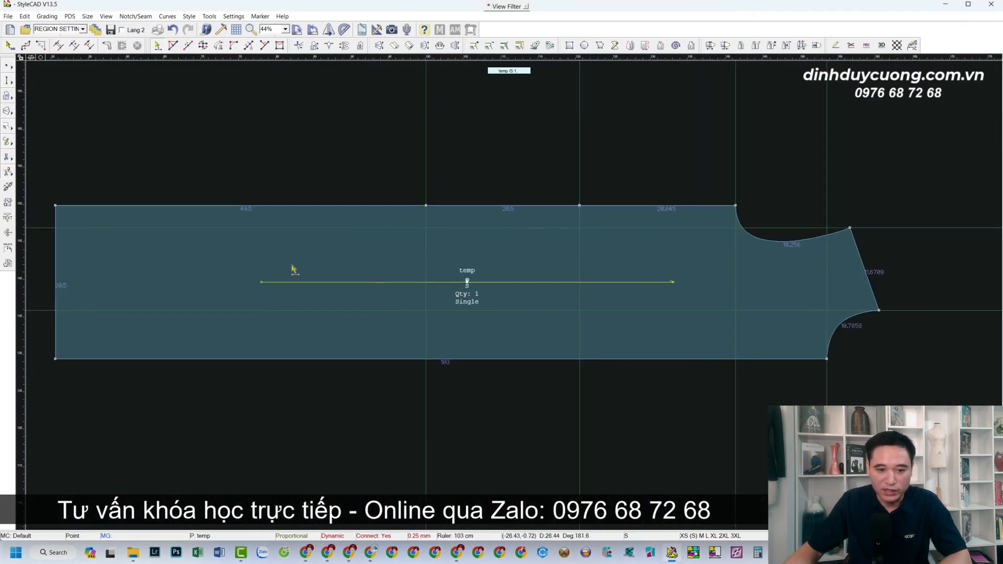
pyautogui.scroll(3, 112, 280)
pyautogui.scroll(-3, 552, 306)
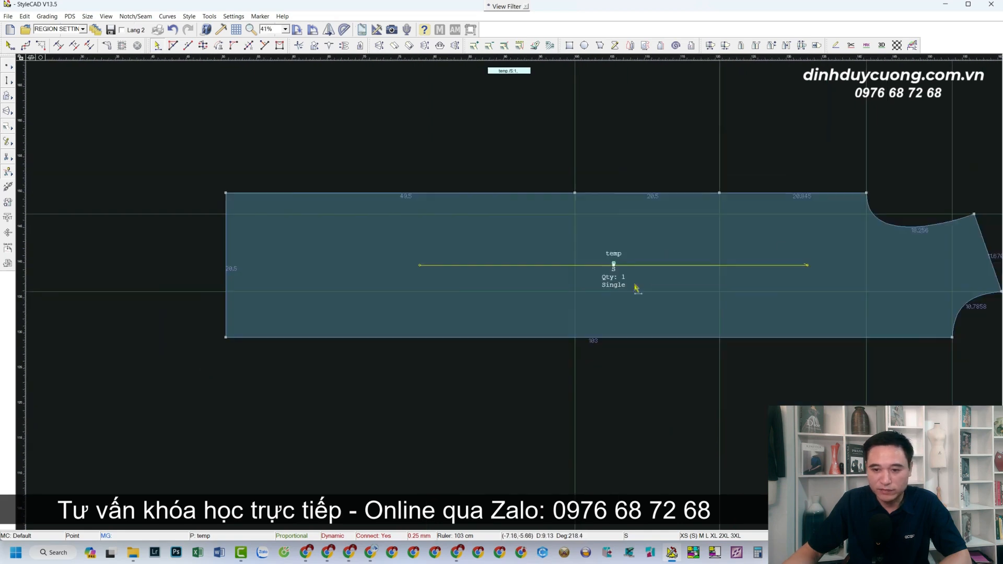
pyautogui.scroll(1, 634, 284)
pyautogui.scroll(-1, 524, 287)
pyautogui.scroll(1, 510, 293)
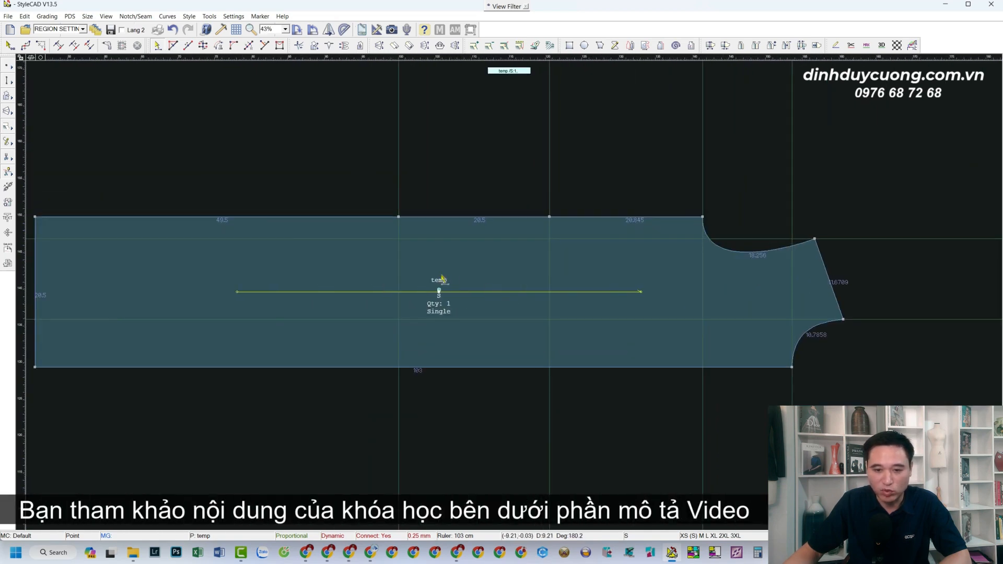
pyautogui.scroll(-1, 511, 293)
pyautogui.scroll(1, 508, 297)
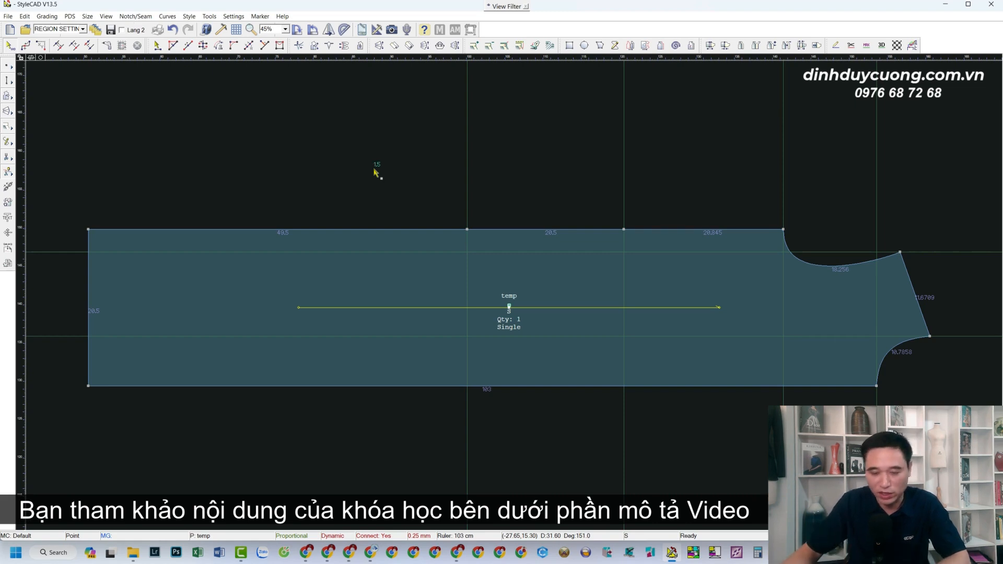
pyautogui.click(467, 230)
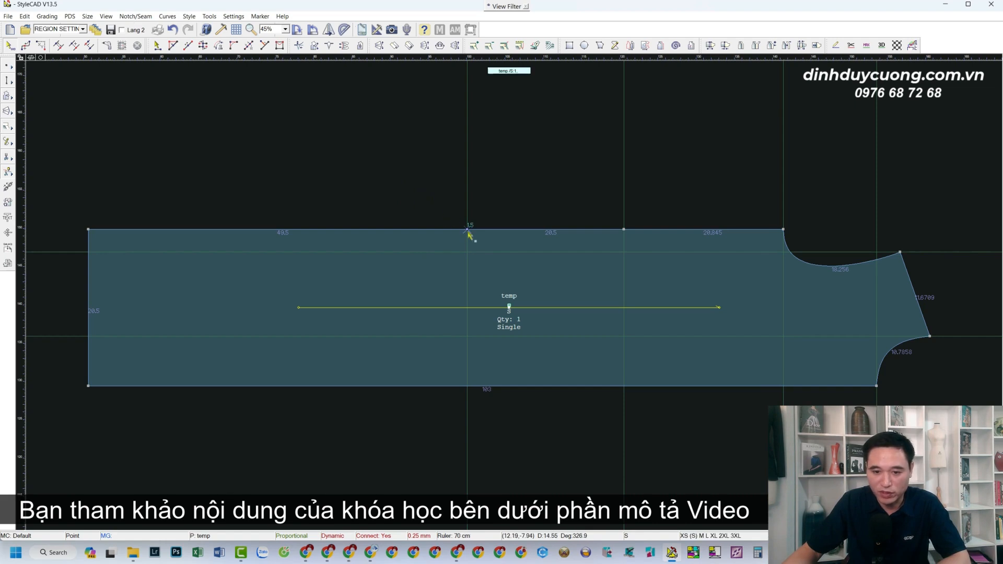
pyautogui.click(468, 166)
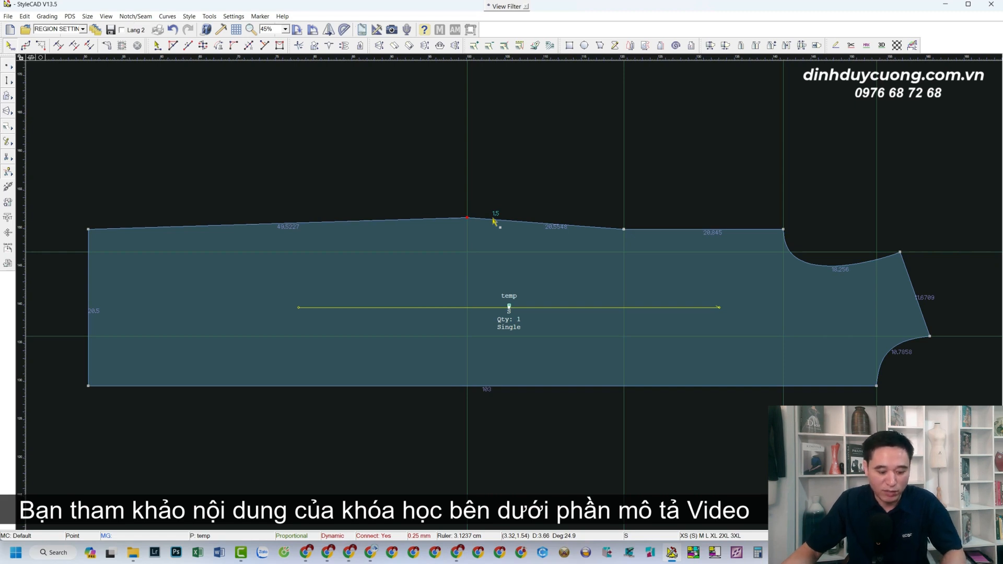
pyautogui.hotkey('ctrl', 'z')
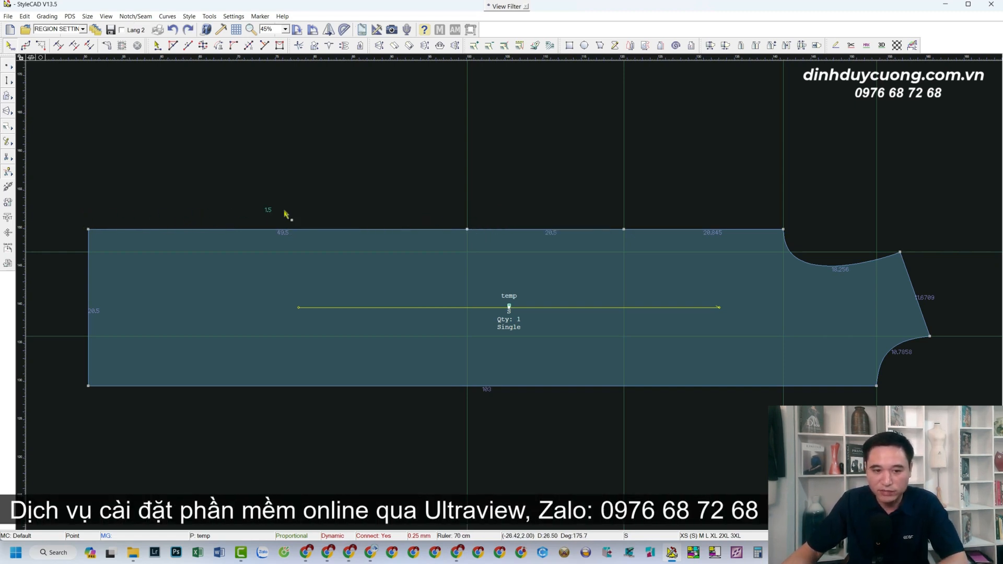
# Move the upper-left corner and first inner top-edge point up 1.5 cm together, and lower the second inner top-edge point 1.5 cm.
pyautogui.moveTo(68, 190); pyautogui.dragTo(491, 248)
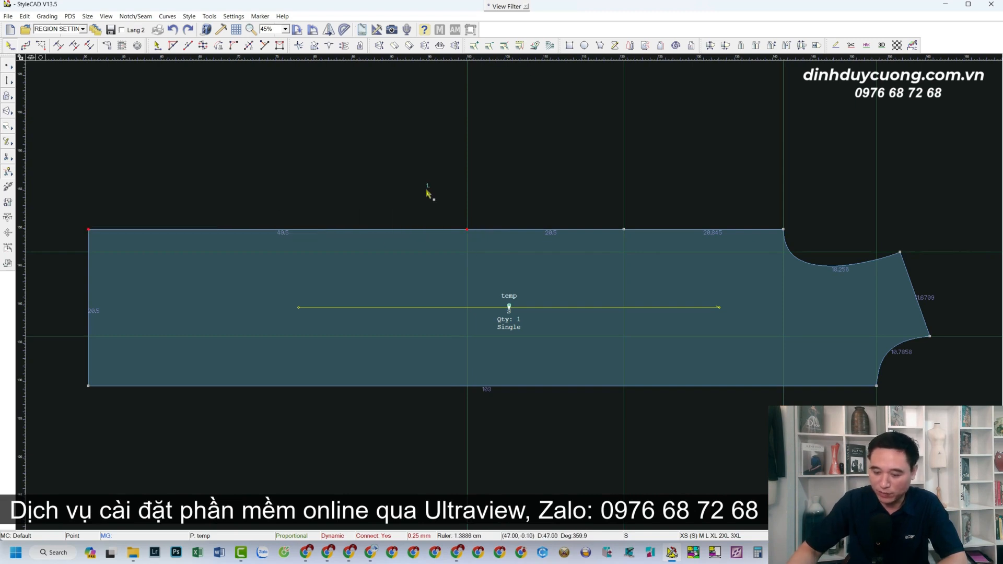
pyautogui.click(467, 231)
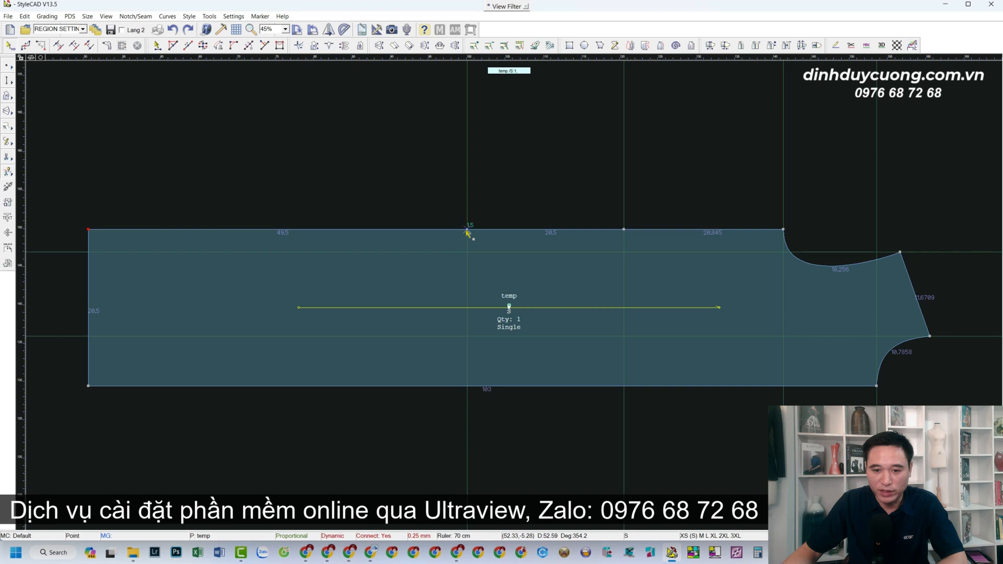
pyautogui.click(468, 171)
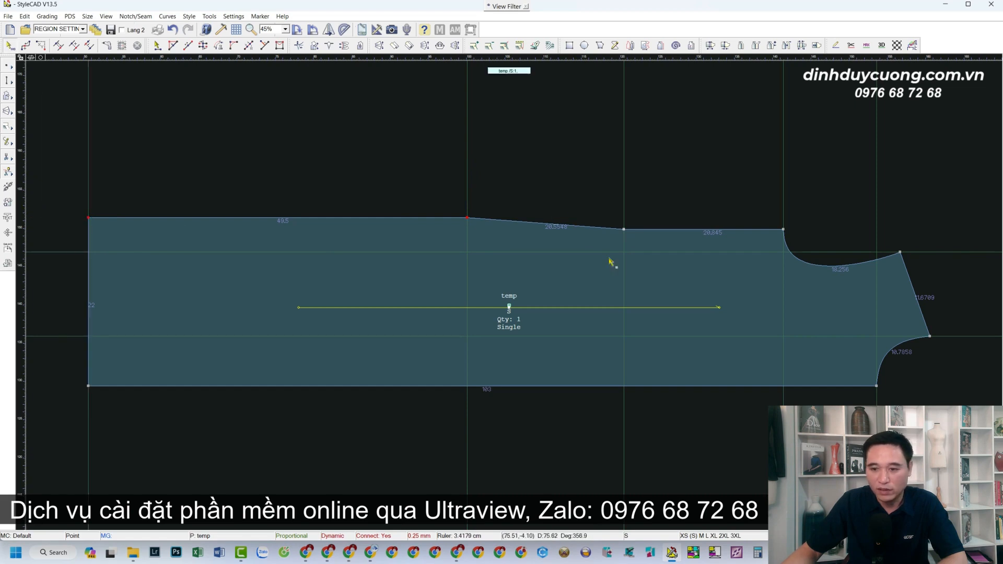
pyautogui.scroll(3, 663, 293)
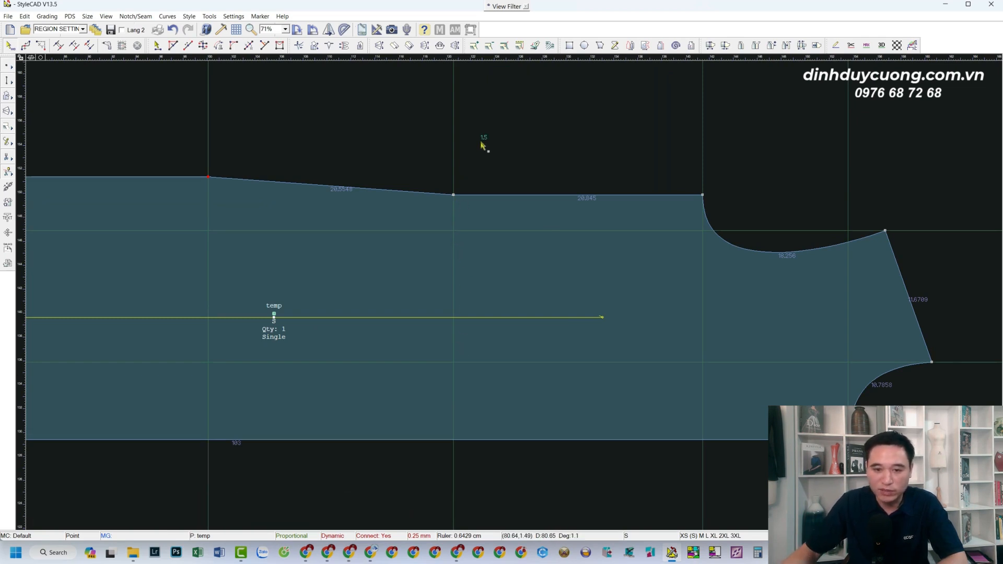
pyautogui.click(454, 226)
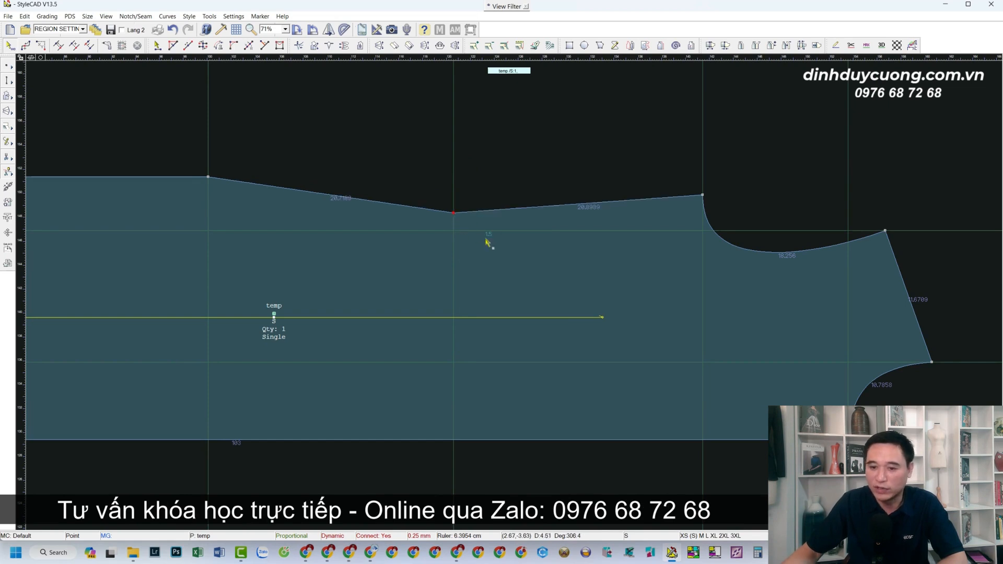
# Add a point on the straight top edge, 3 cm to the left of the first inner top-edge point.
pyautogui.scroll(-4, 494, 288)
pyautogui.scroll(3, 512, 288)
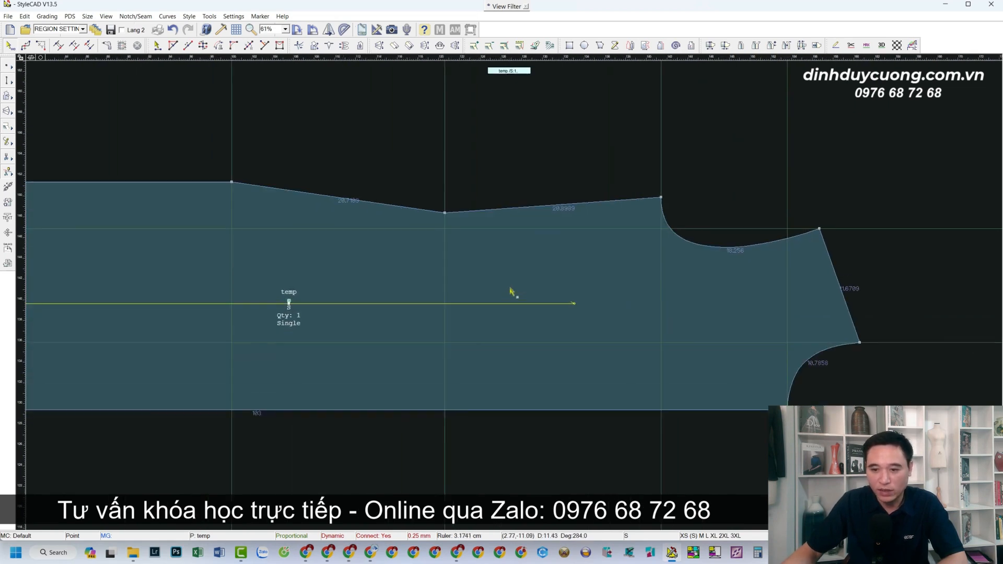
pyautogui.scroll(-2, 503, 292)
pyautogui.scroll(1, 402, 283)
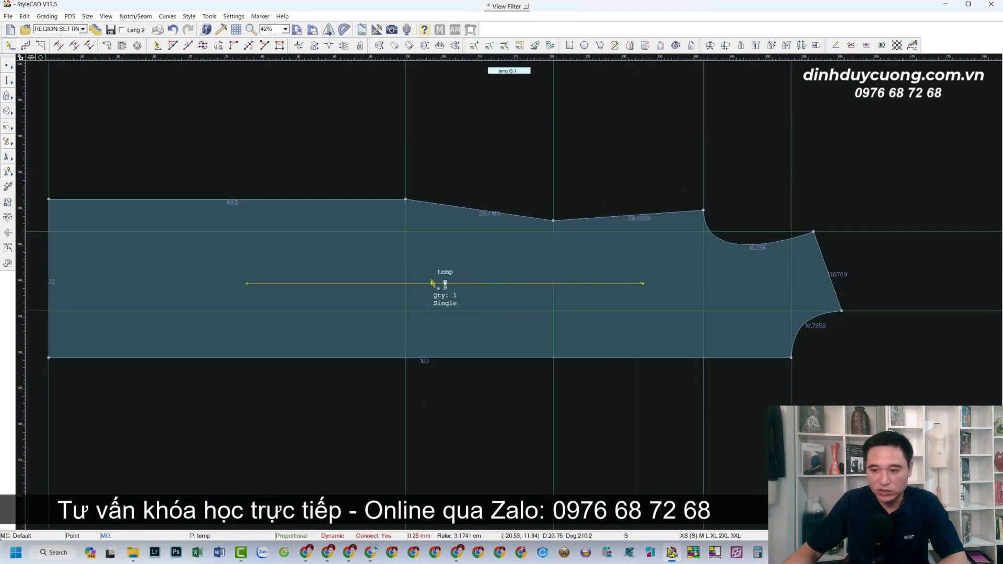
pyautogui.scroll(-1, 309, 274)
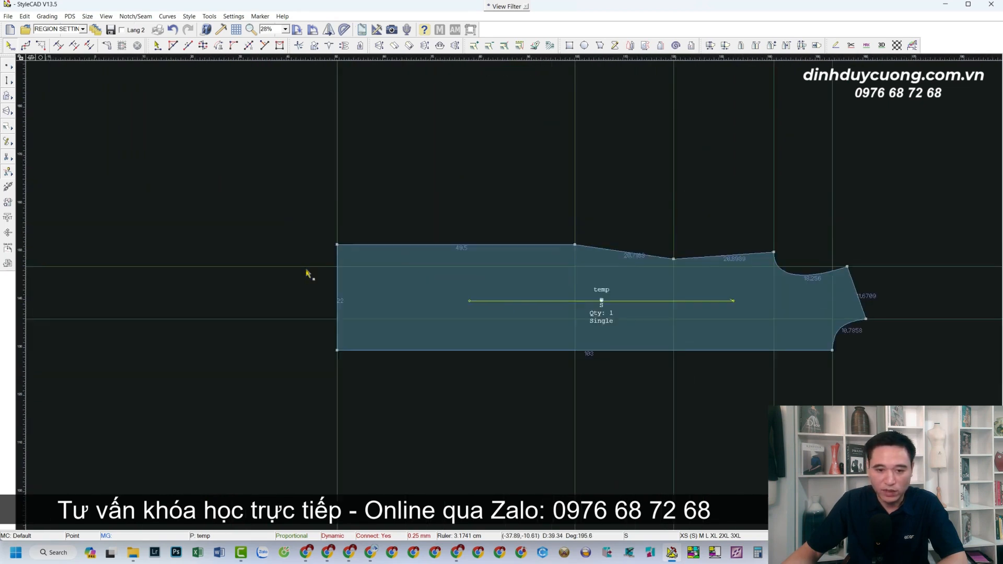
pyautogui.scroll(1, 403, 256)
pyautogui.scroll(1, 604, 287)
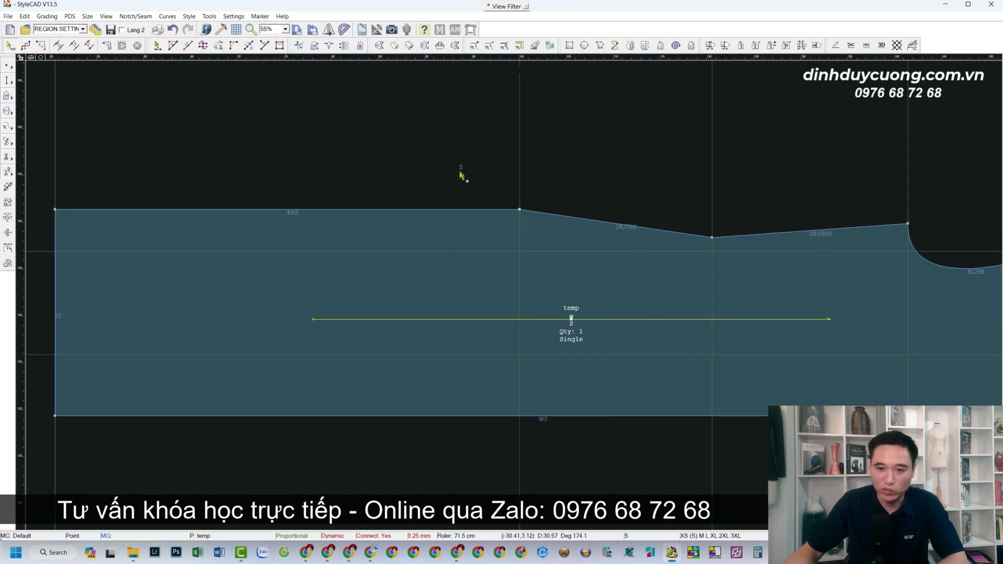
pyautogui.click(495, 210)
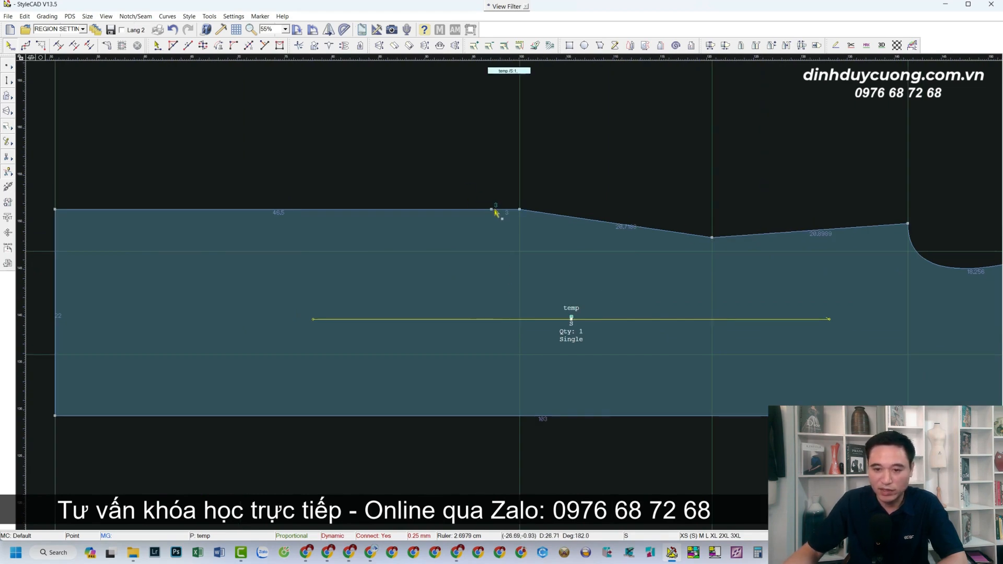
# Lower the piece's upper-left corner 3 cm along its left edge.
pyautogui.scroll(-3, 515, 291)
pyautogui.scroll(2, 517, 292)
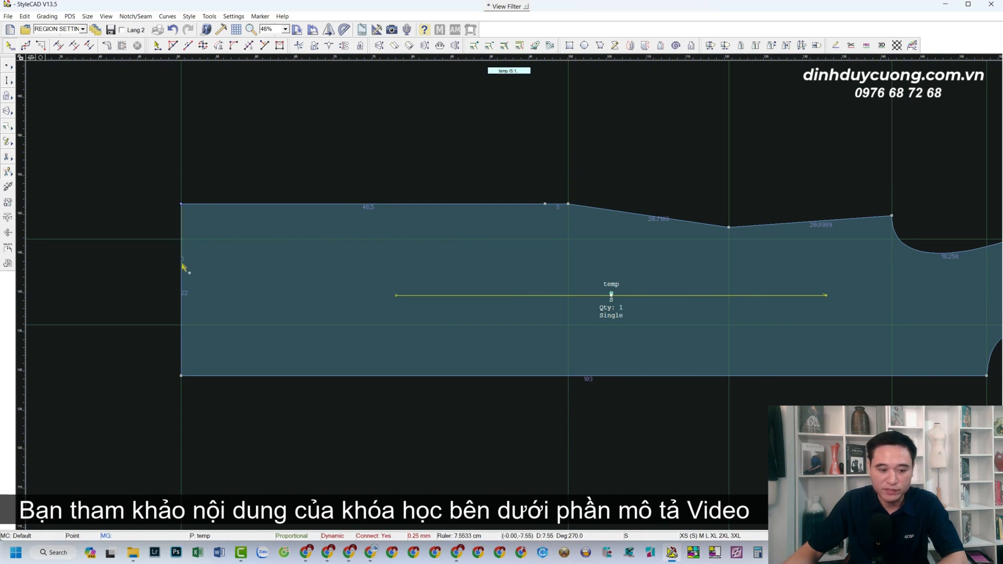
pyautogui.moveTo(180, 281); pyautogui.dragTo(181, 284)
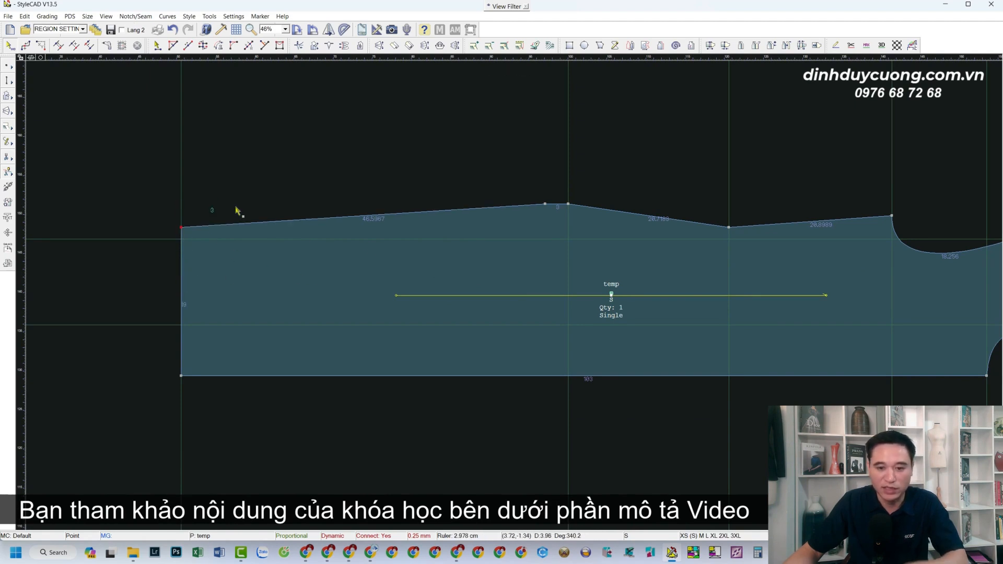
# Convert the lowered inner top-edge point and the raised point on the first guide line into curve points to smooth the edge.
pyautogui.scroll(-3, 514, 291)
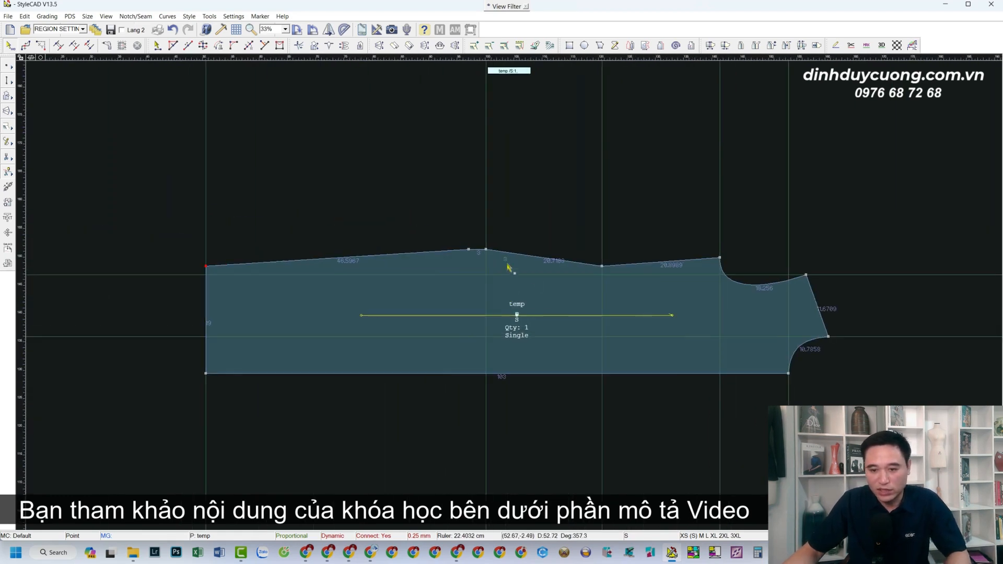
pyautogui.scroll(3, 512, 285)
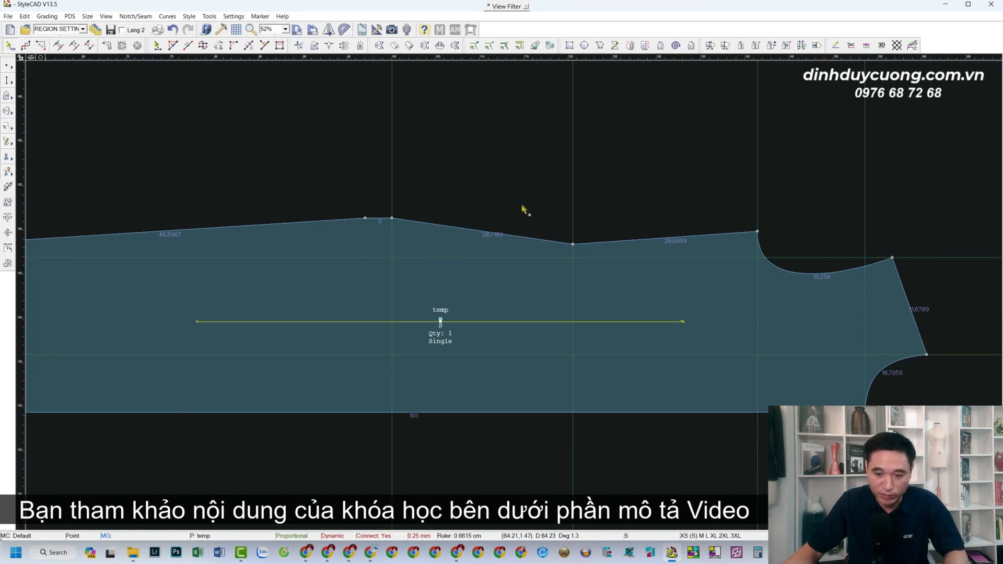
pyautogui.moveTo(529, 215); pyautogui.dragTo(596, 258)
pyautogui.moveTo(387, 205); pyautogui.dragTo(410, 232)
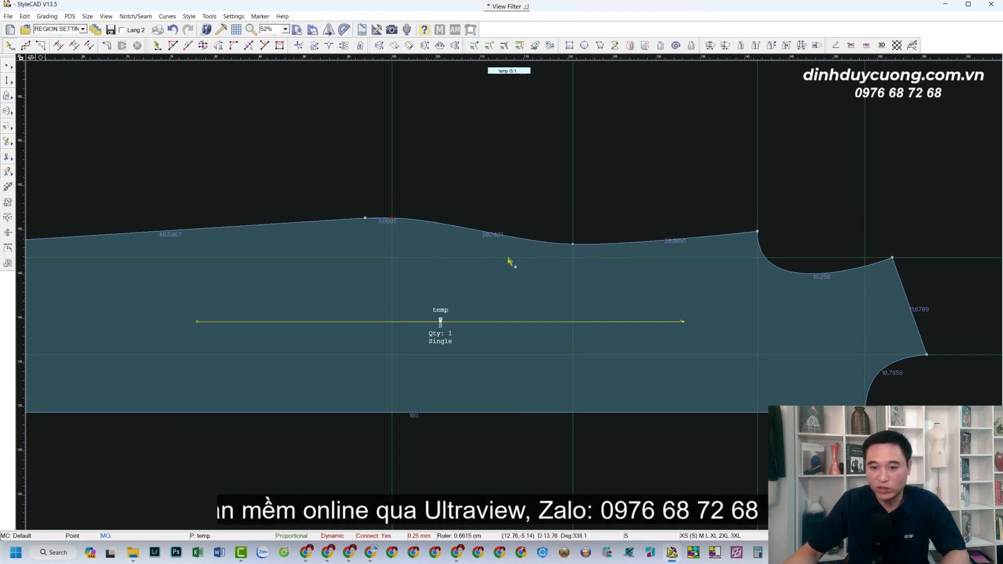
# Add two curve points on the top edge before its lowest point and two more between that point and the concave end curve.
pyautogui.scroll(2, 547, 302)
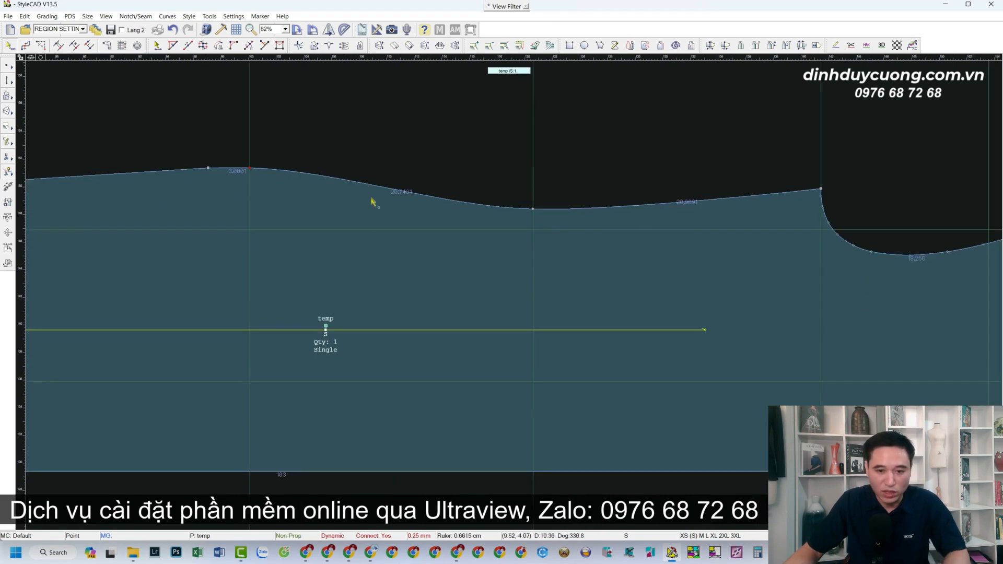
pyautogui.click(349, 182)
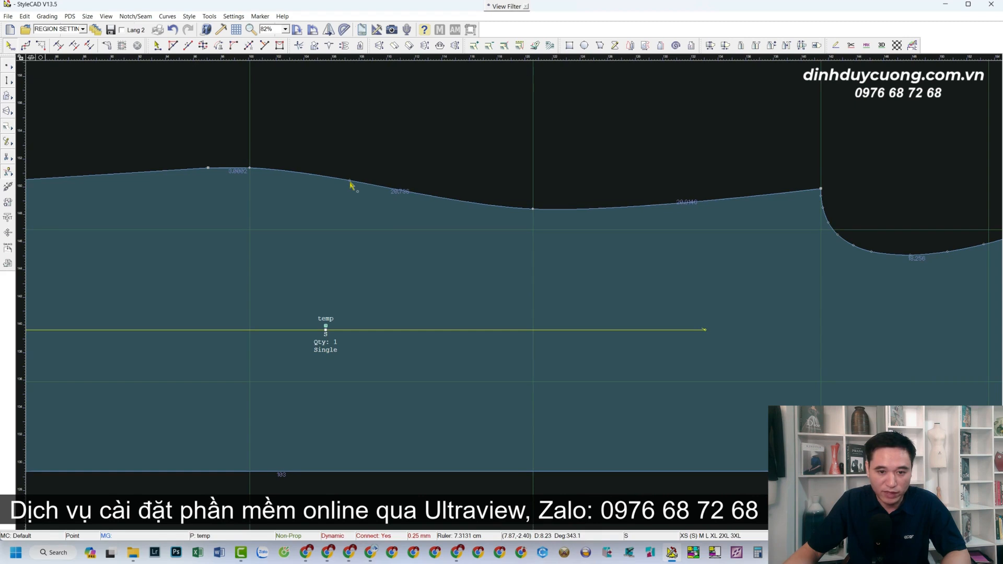
pyautogui.click(455, 197)
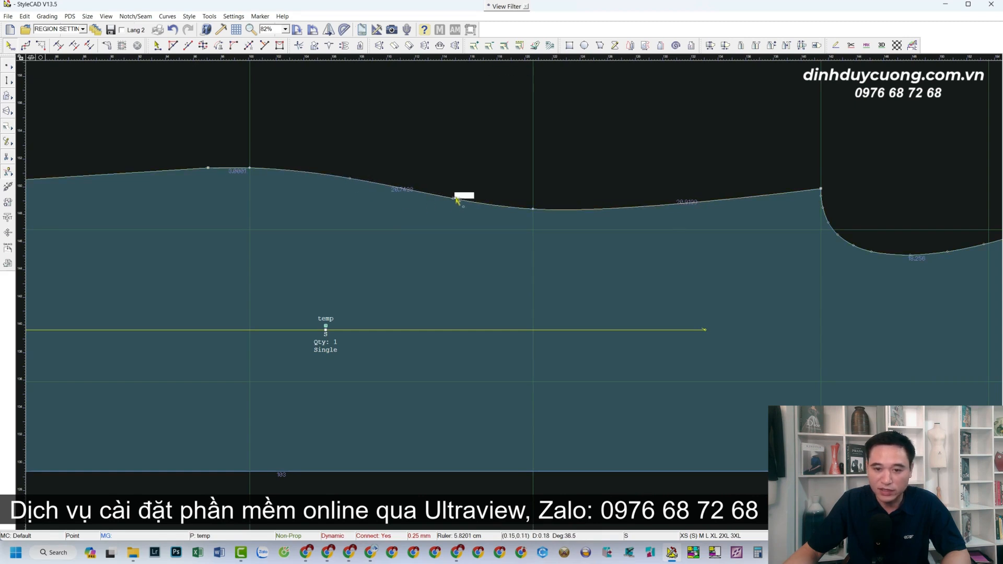
pyautogui.click(643, 209)
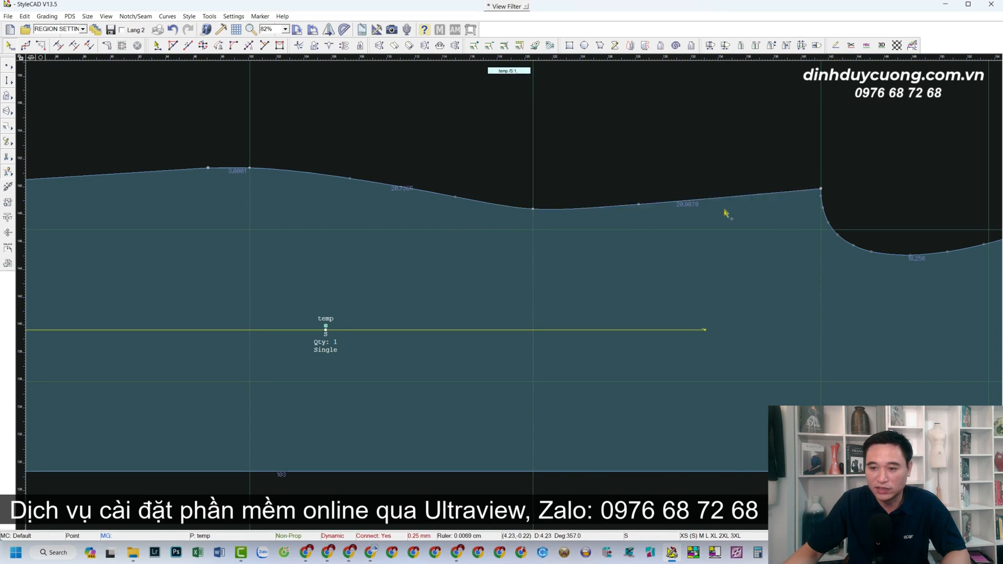
pyautogui.click(737, 196)
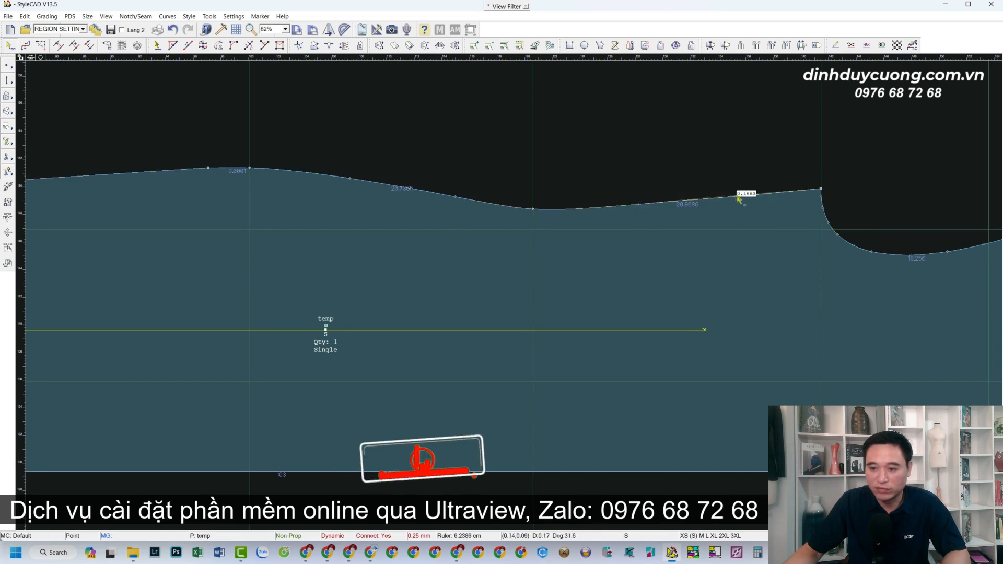
# Nudge the two curve points to the right of the top edge's lowest point to smooth that section.
pyautogui.click(639, 202)
pyautogui.click(738, 196)
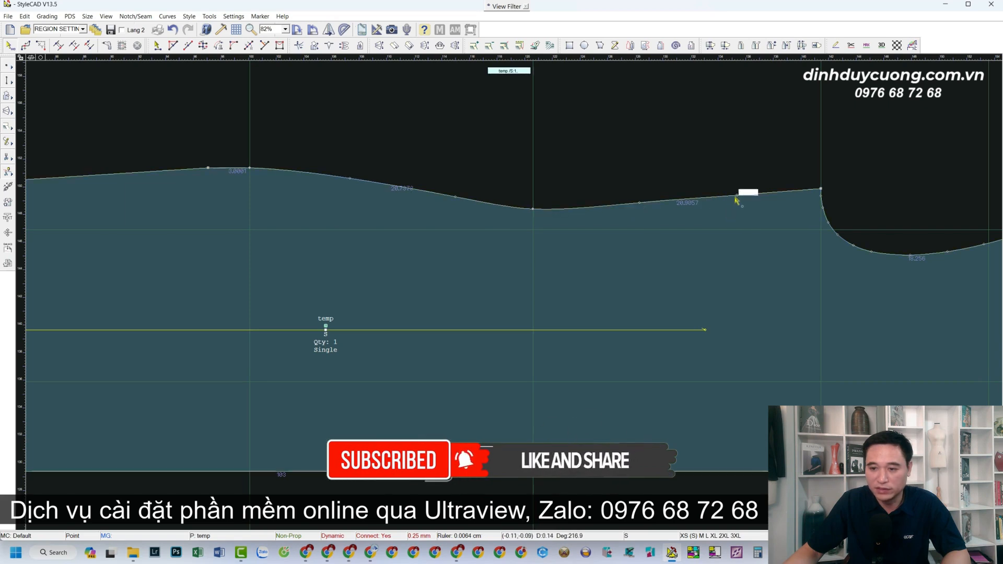
pyautogui.click(734, 195)
pyautogui.scroll(3, 682, 240)
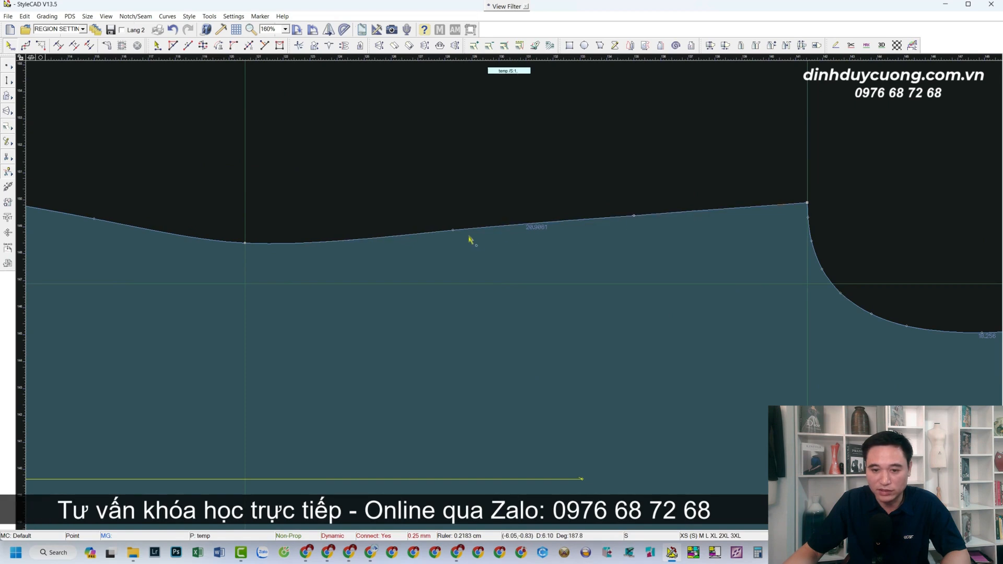
pyautogui.click(453, 233)
pyautogui.click(454, 232)
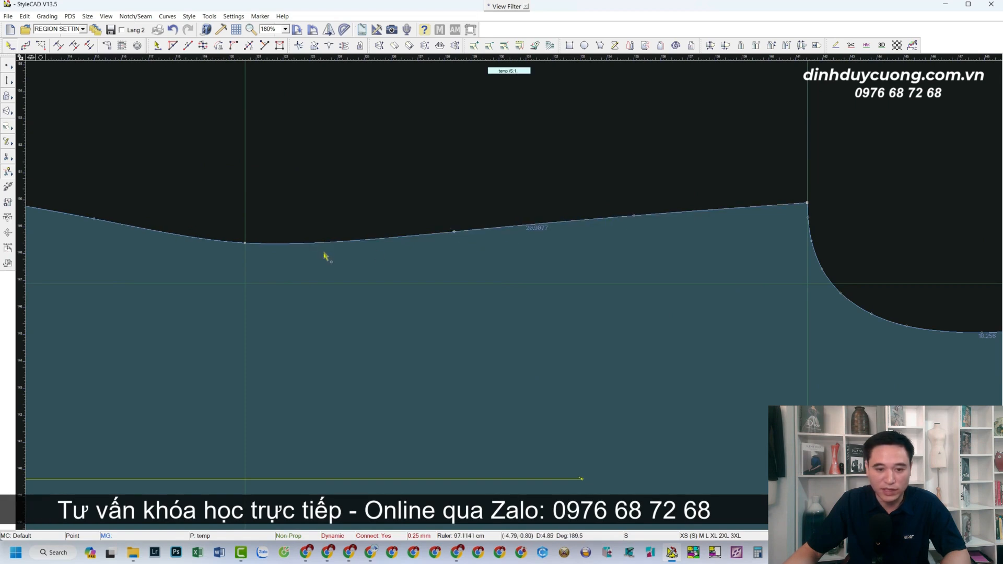
# Add a curve point just right of the top edge's lowest point, and shift the next one about 1.1 cm right to even the curve.
pyautogui.click(336, 242)
pyautogui.click(337, 242)
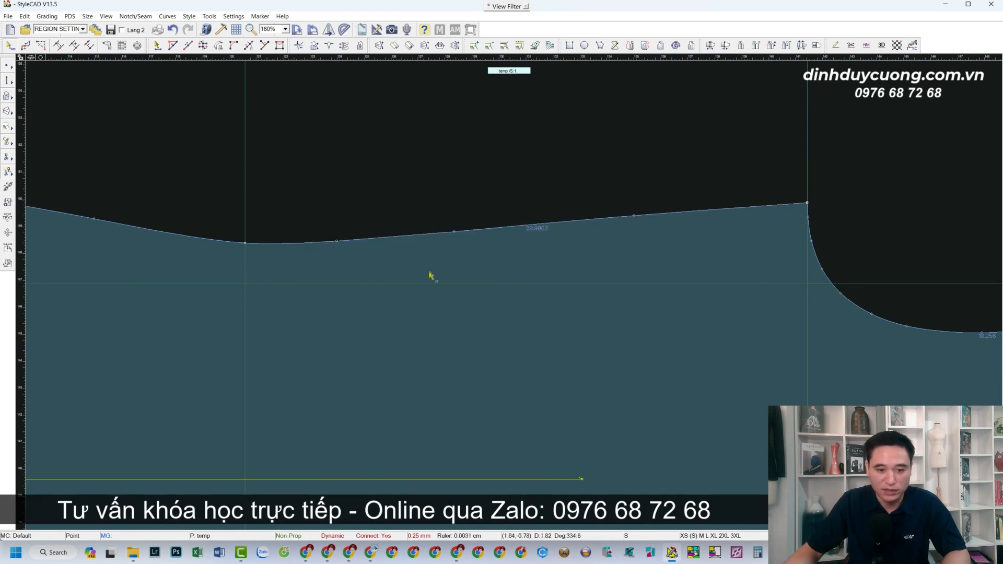
pyautogui.click(455, 234)
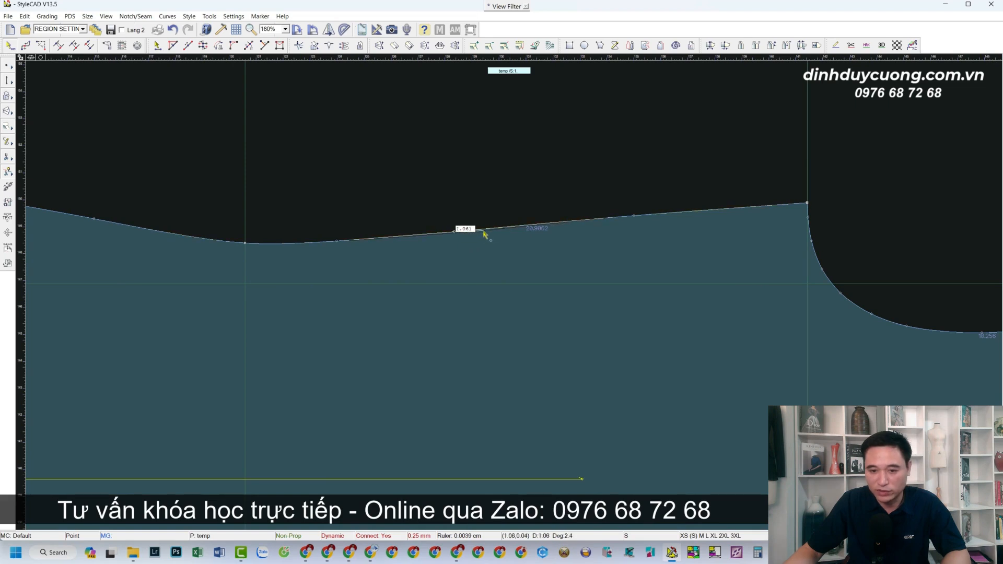
pyautogui.click(485, 231)
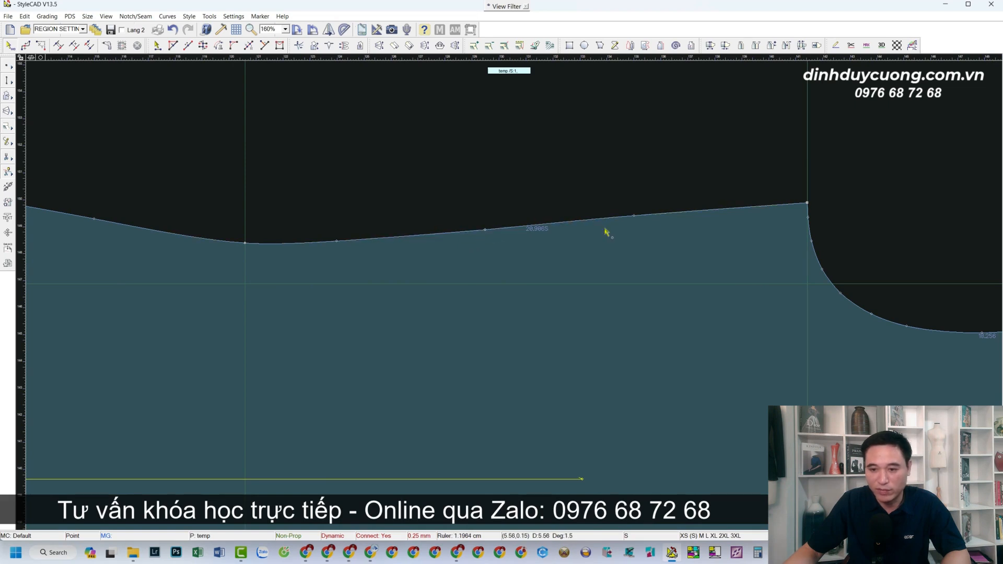
pyautogui.click(634, 218)
pyautogui.click(633, 220)
pyautogui.scroll(-5, 598, 249)
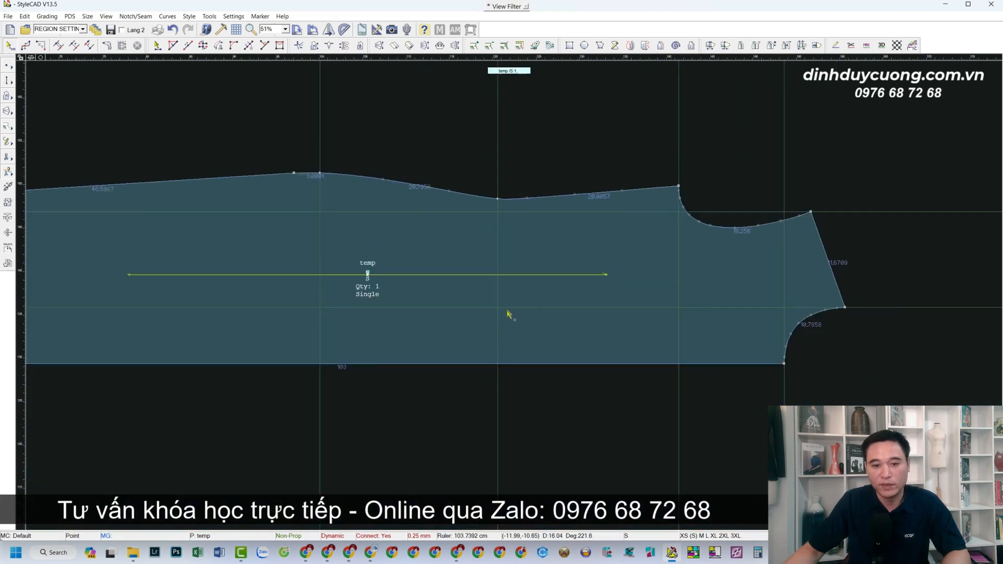
# Create a relative guide line offset 8.5 cm from the horizontal guide along the piece's bottom edge.
pyautogui.scroll(-1, 506, 298)
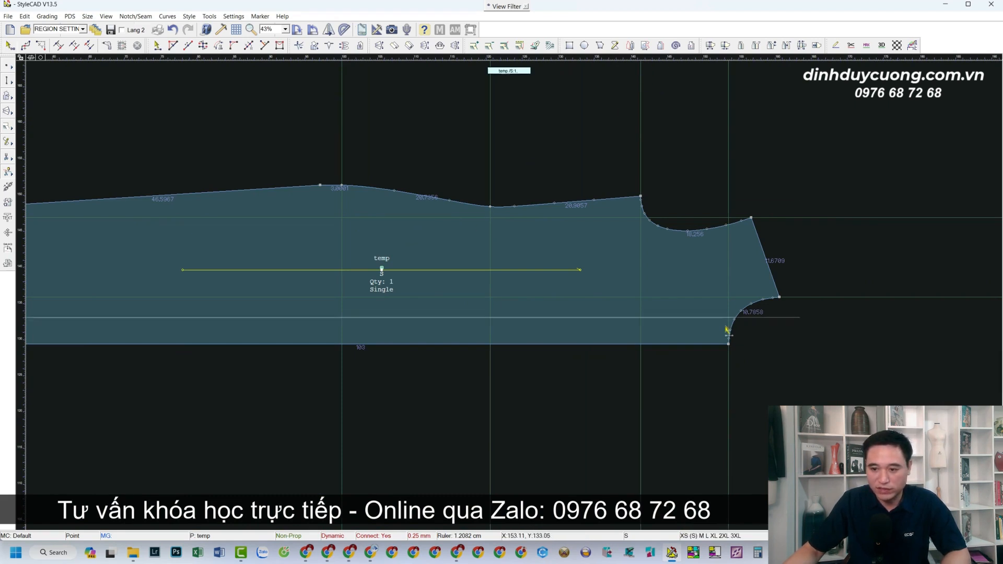
pyautogui.scroll(1, 653, 278)
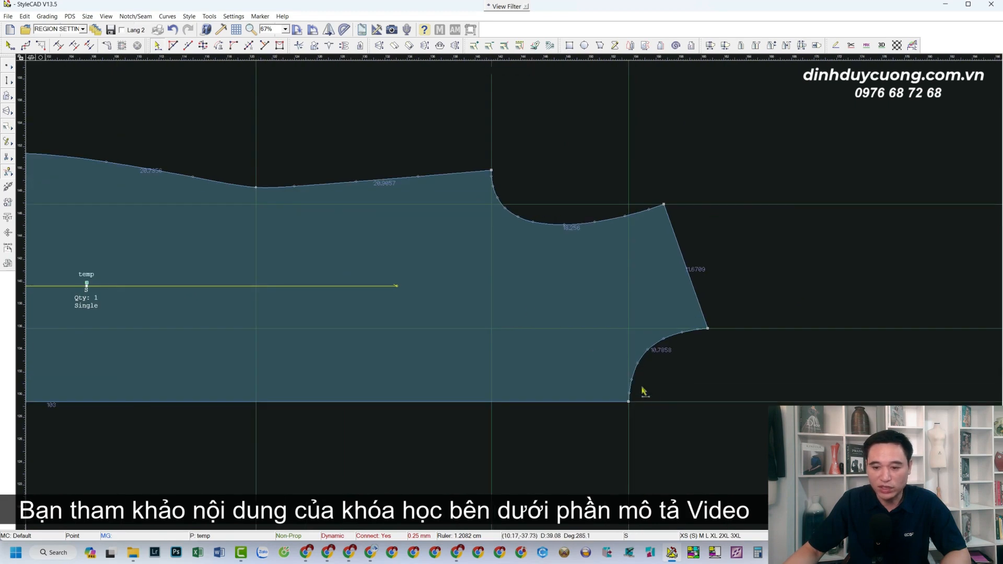
pyautogui.scroll(-1, 633, 363)
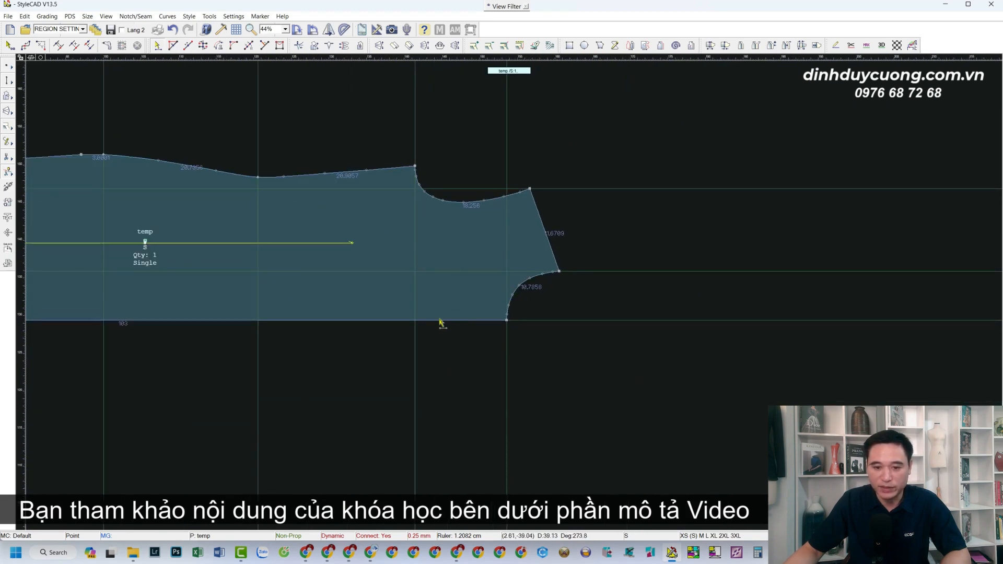
pyautogui.rightClick(546, 324)
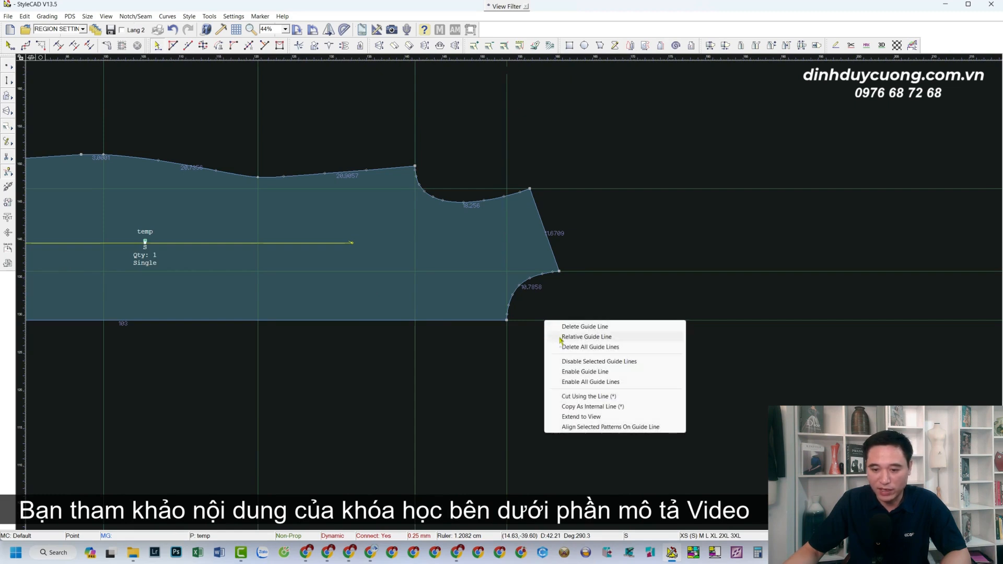
pyautogui.click(560, 337)
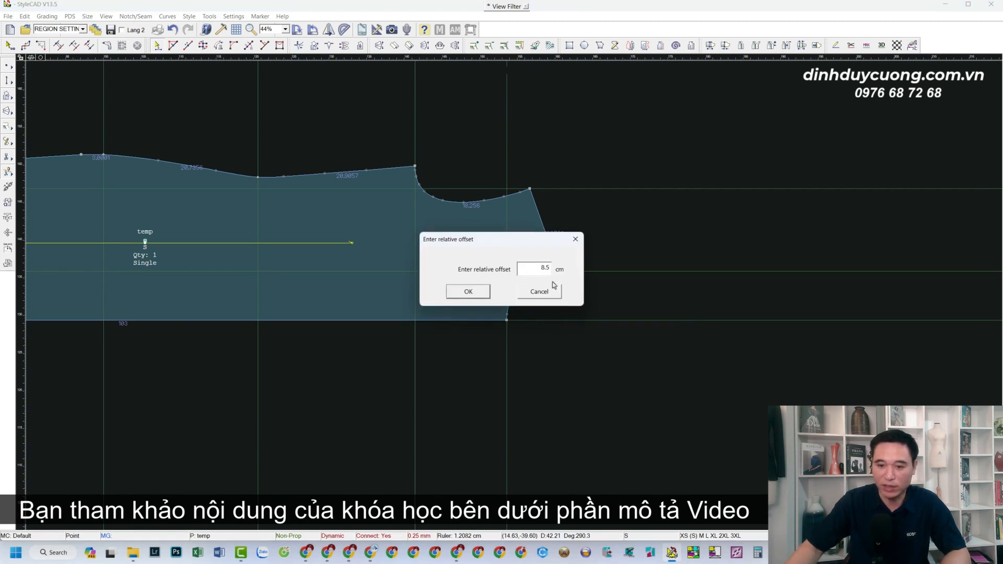
pyautogui.click(469, 291)
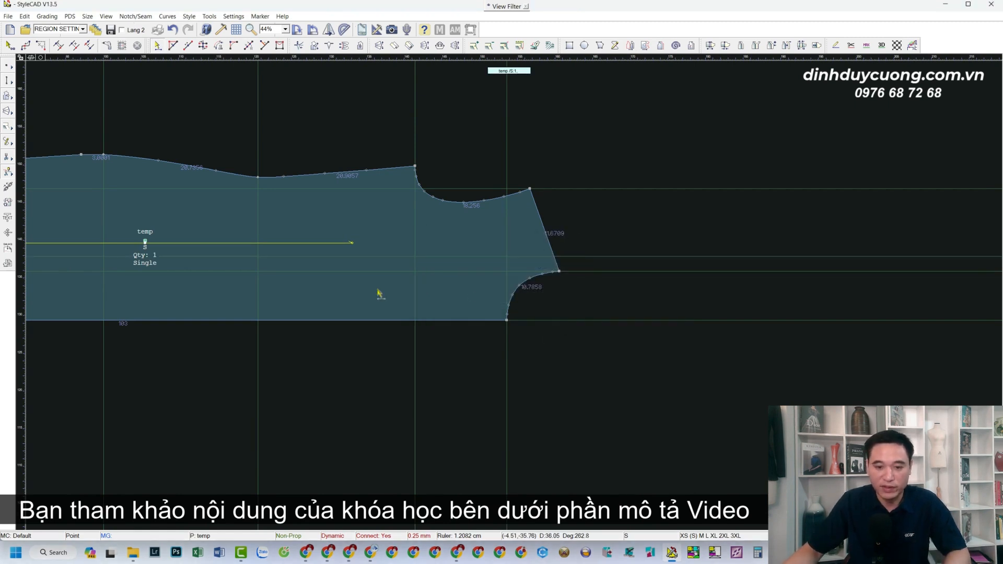
# Create a relative guide line offset -24 cm from the vertical guide through the piece's rightmost tip.
pyautogui.scroll(1, 381, 294)
pyautogui.scroll(-3, 510, 293)
pyautogui.scroll(2, 508, 290)
pyautogui.scroll(1, 659, 290)
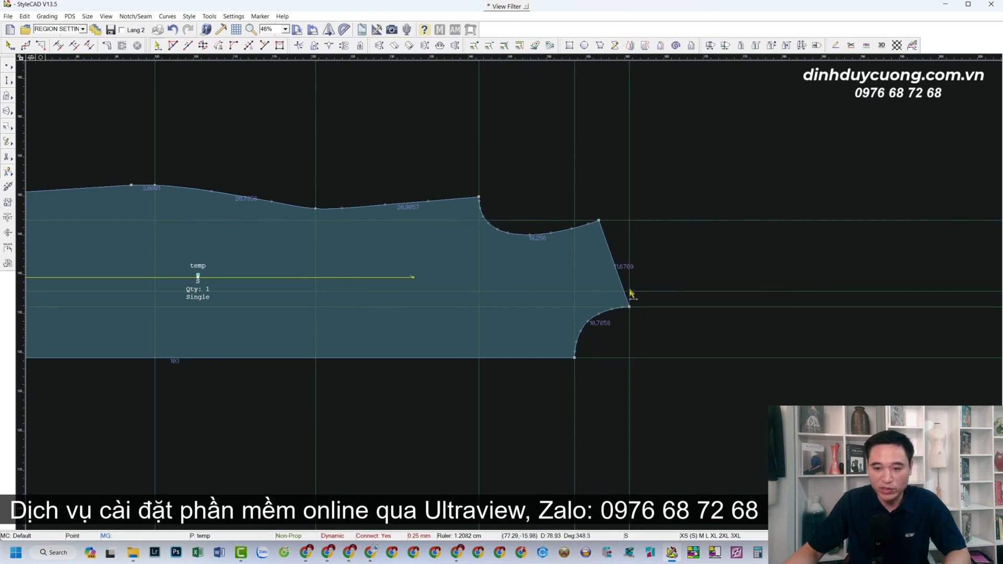
pyautogui.rightClick(631, 191)
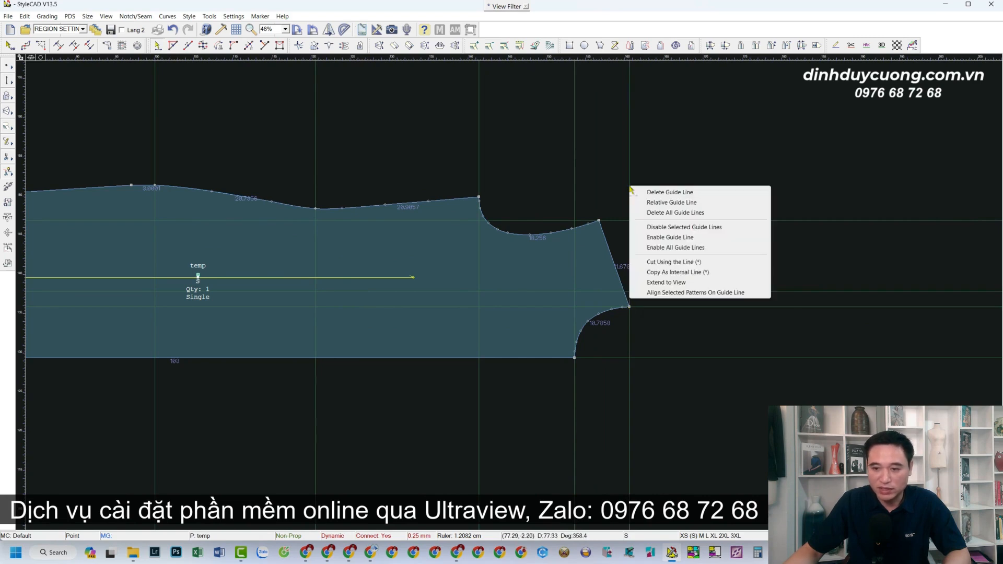
pyautogui.click(654, 202)
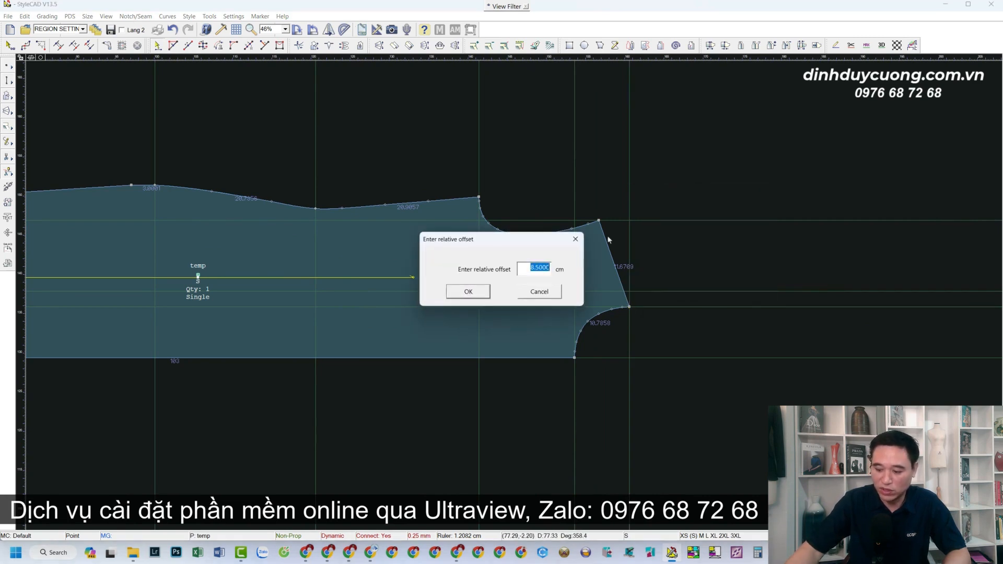
pyautogui.write('-24')
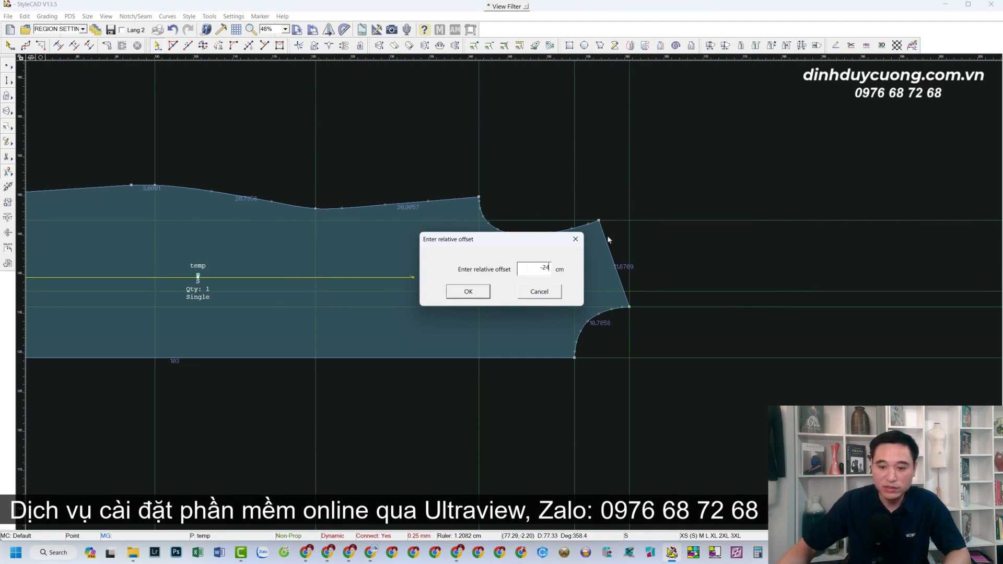
pyautogui.click(470, 295)
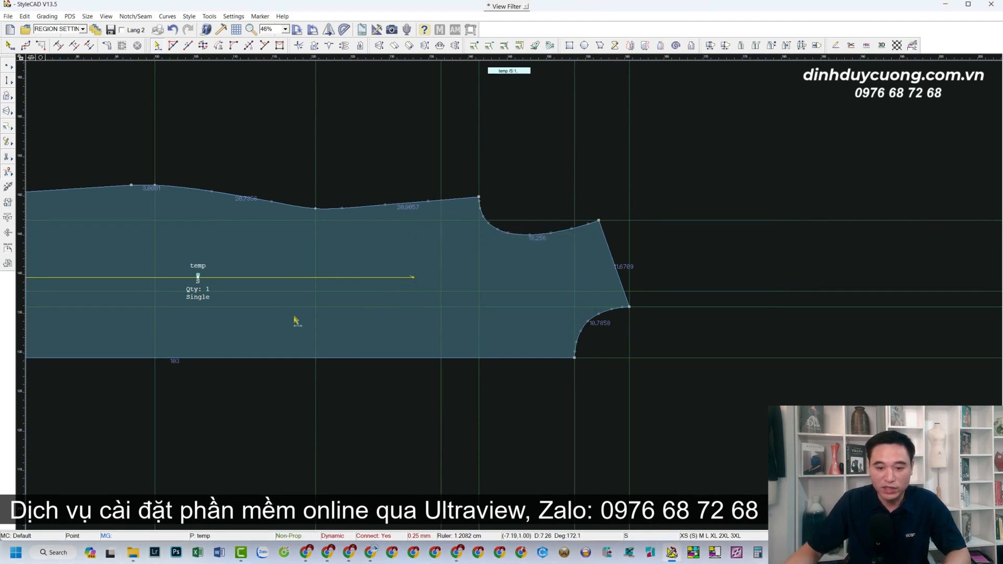
# Draw the dart centre line along the 8.5 cm guide, from the -24 cm guide 36.5 cm left to the first vertical guide, and extend it 3 cm.
pyautogui.scroll(-2, 295, 318)
pyautogui.scroll(2, 511, 293)
pyautogui.scroll(-2, 513, 298)
pyautogui.scroll(1, 509, 294)
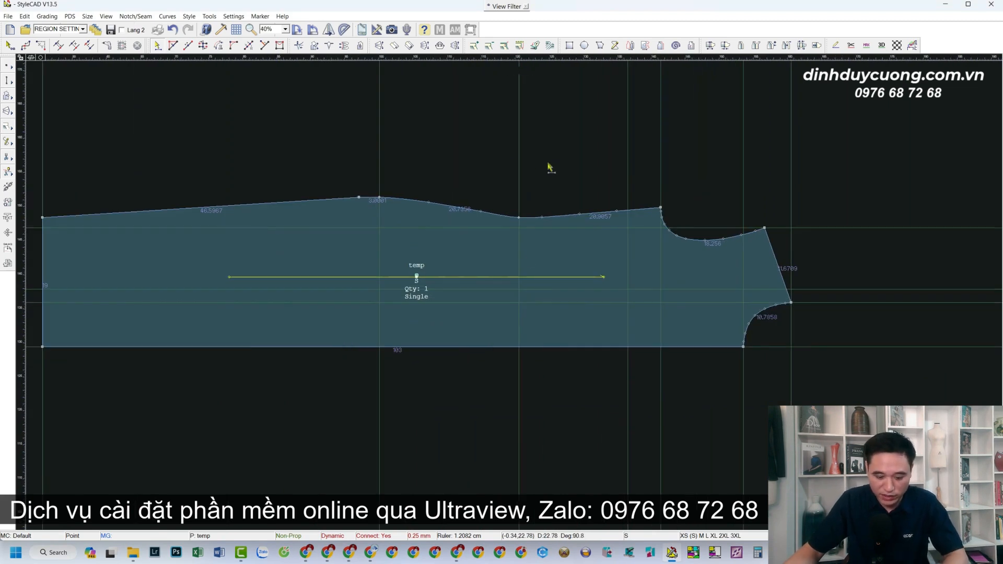
pyautogui.scroll(1, 544, 297)
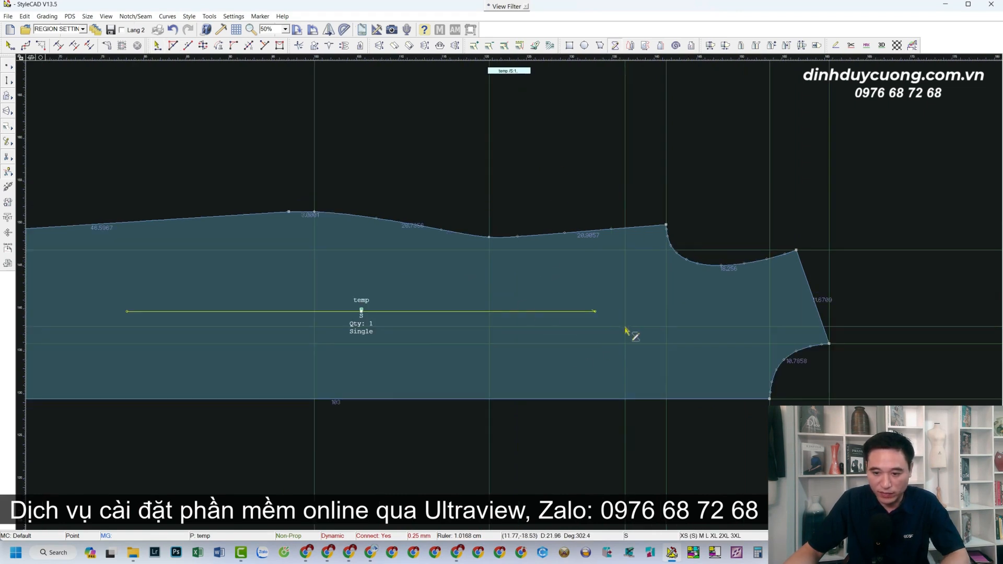
pyautogui.scroll(2, 381, 340)
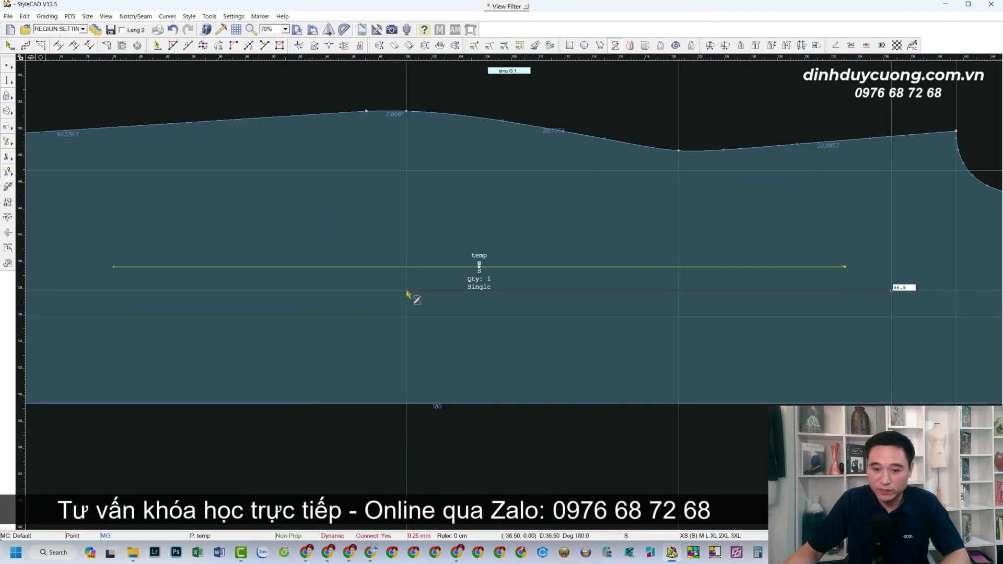
pyautogui.click(407, 291)
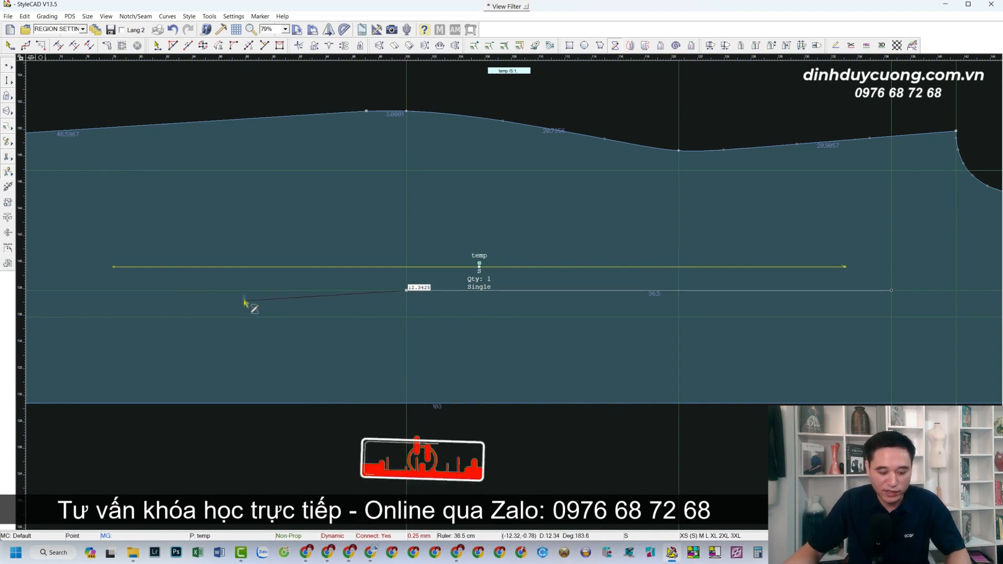
pyautogui.write('3')
pyautogui.press('Return')
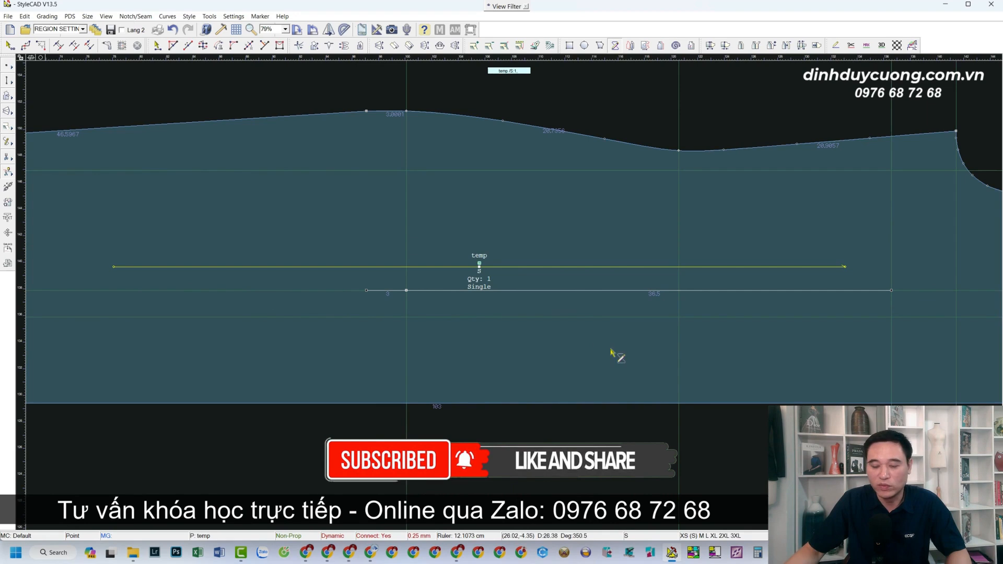
# Move the grain line from the middle of the piece down onto its bottom edge.
pyautogui.scroll(-3, 615, 351)
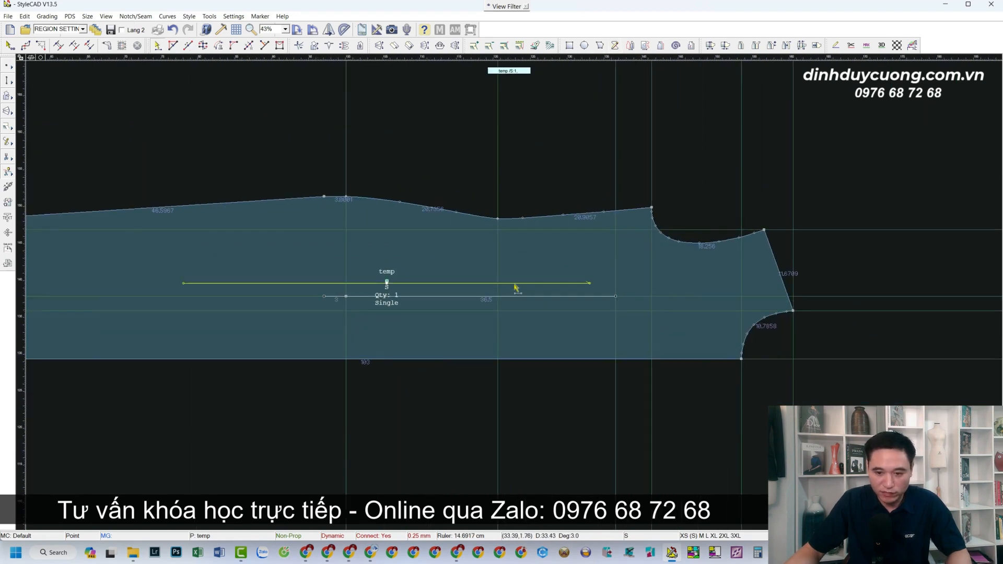
pyautogui.click(515, 285)
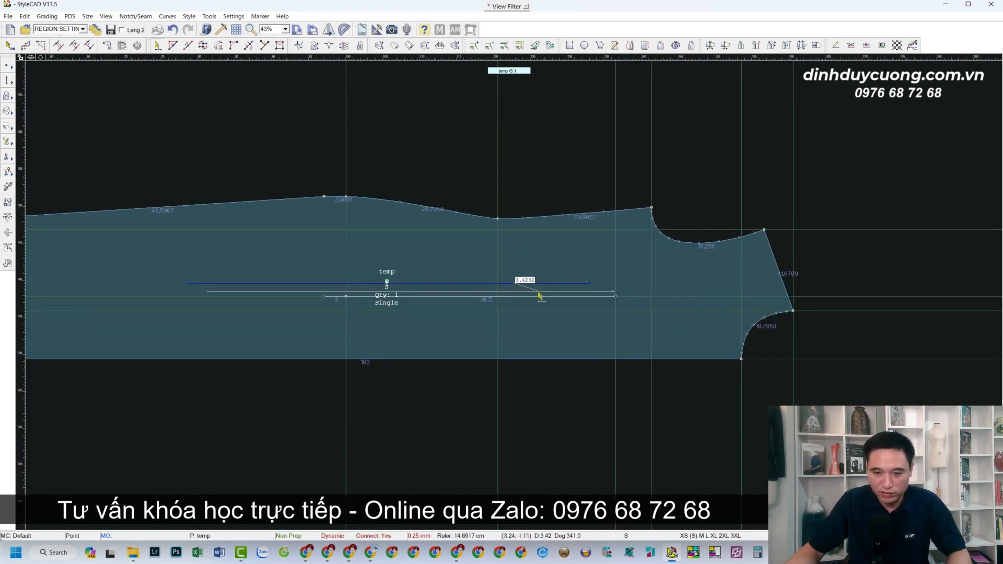
pyautogui.click(568, 360)
# Draw a vertical line from the top edge's lowest point straight down to the bottom edge.
pyautogui.scroll(3, 522, 293)
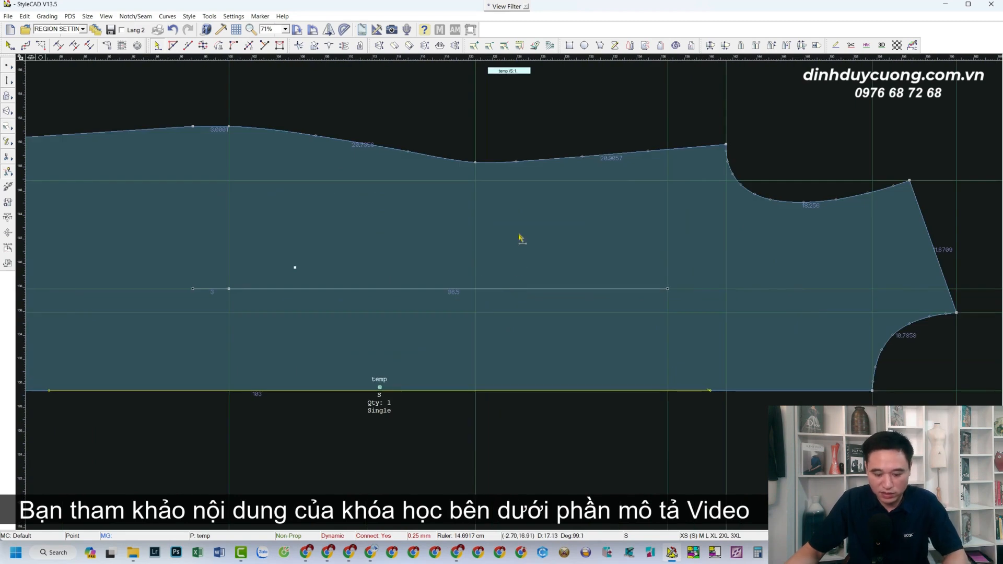
pyautogui.click(475, 165)
pyautogui.click(481, 392)
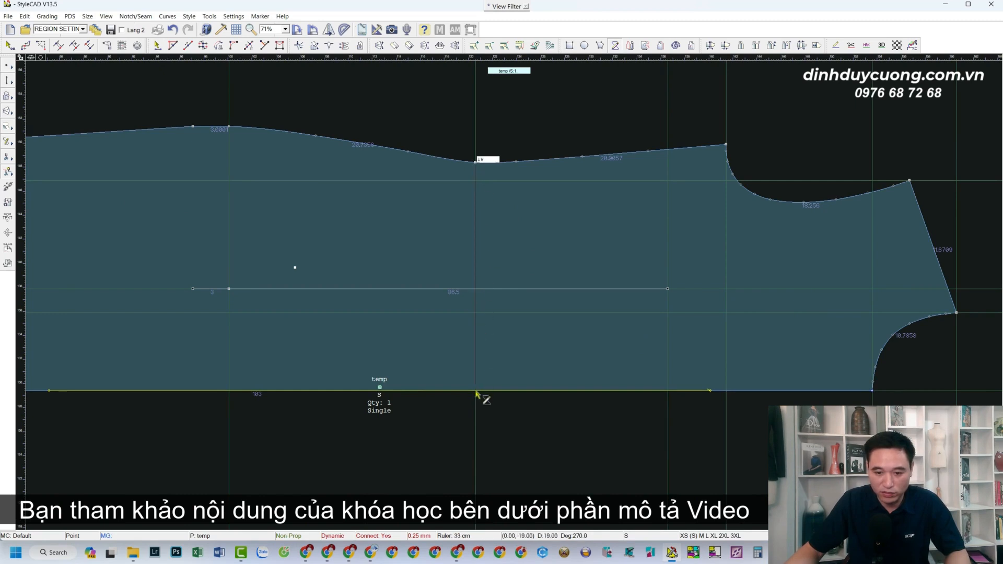
pyautogui.click(230, 128)
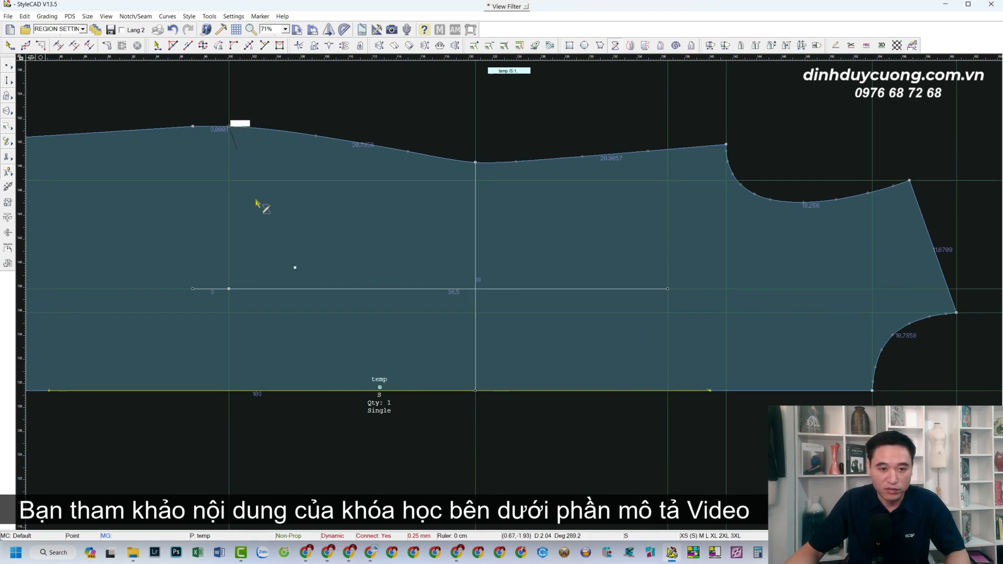
pyautogui.click(230, 392)
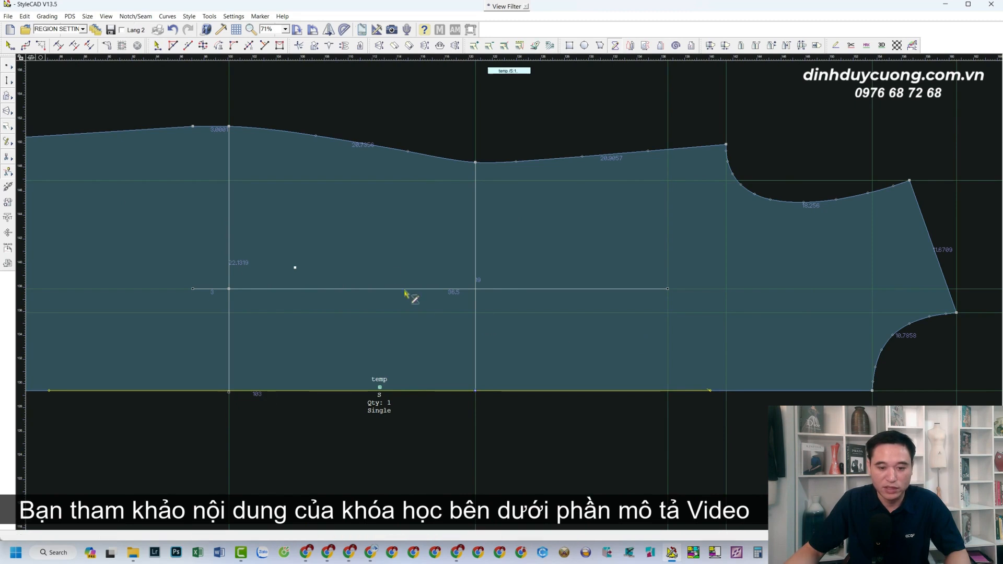
pyautogui.hotkey('ctrl', 'z')
# Draw a 22 cm vertical line along the first vertical guide from the top edge to the bottom edge.
pyautogui.click(229, 127)
pyautogui.click(229, 391)
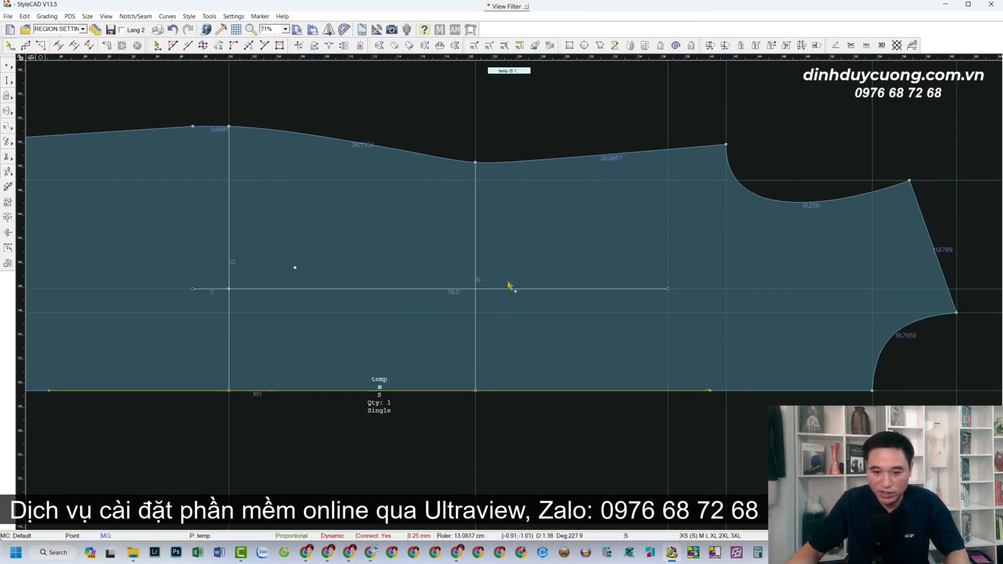
# Add a point where the centre line crosses the vertical line from the top edge's lowest point, and another 1.5 cm above it.
pyautogui.scroll(2, 512, 286)
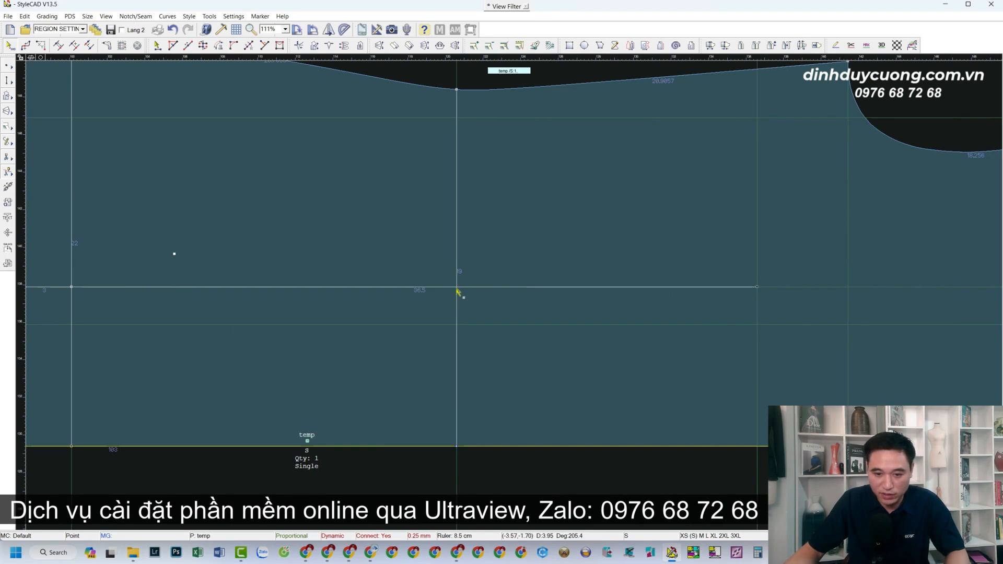
pyautogui.scroll(-3, 496, 366)
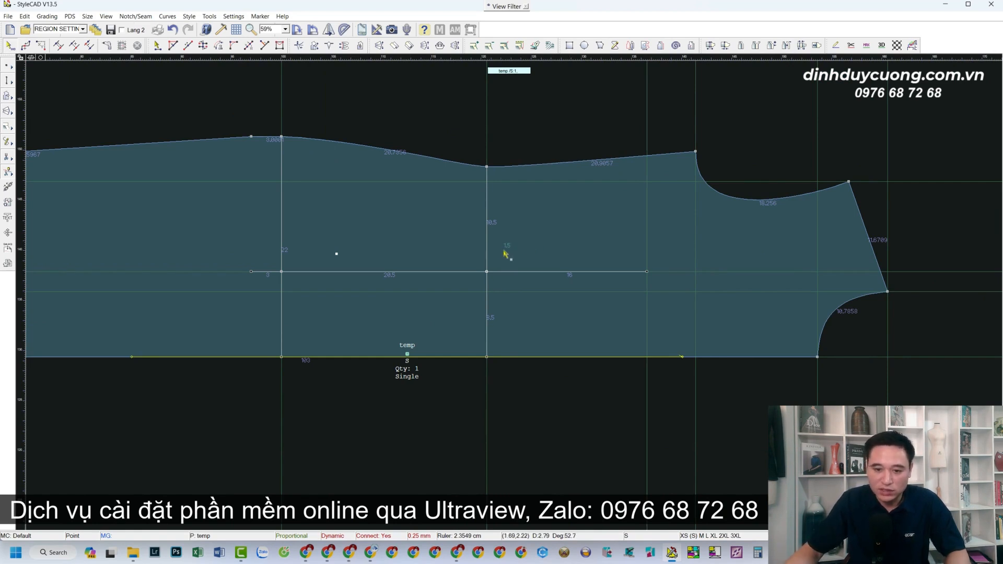
pyautogui.click(488, 261)
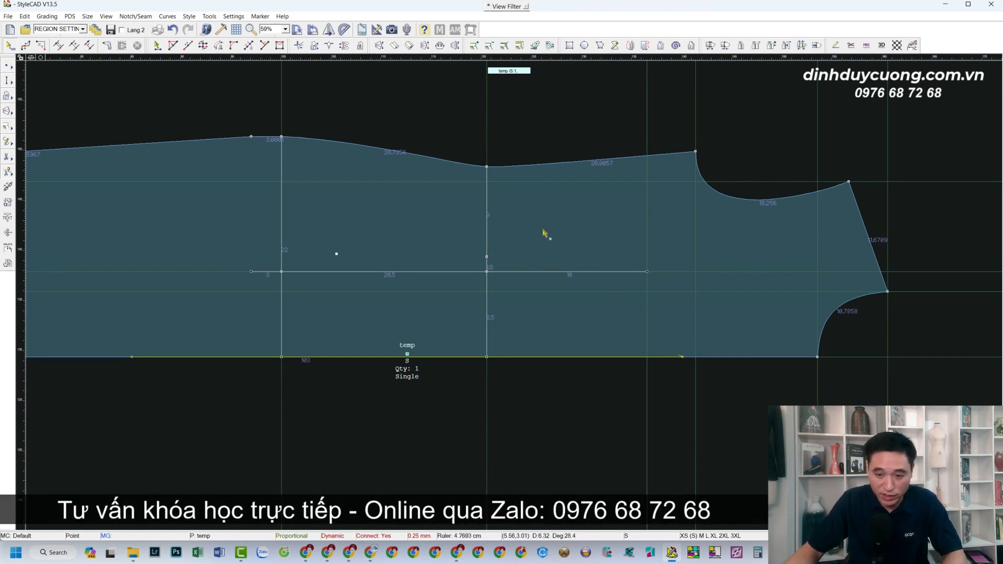
# Draw the dart's upper legs from the centre line's left end through the 1.5 cm point to its right end.
pyautogui.click(257, 272)
pyautogui.click(486, 256)
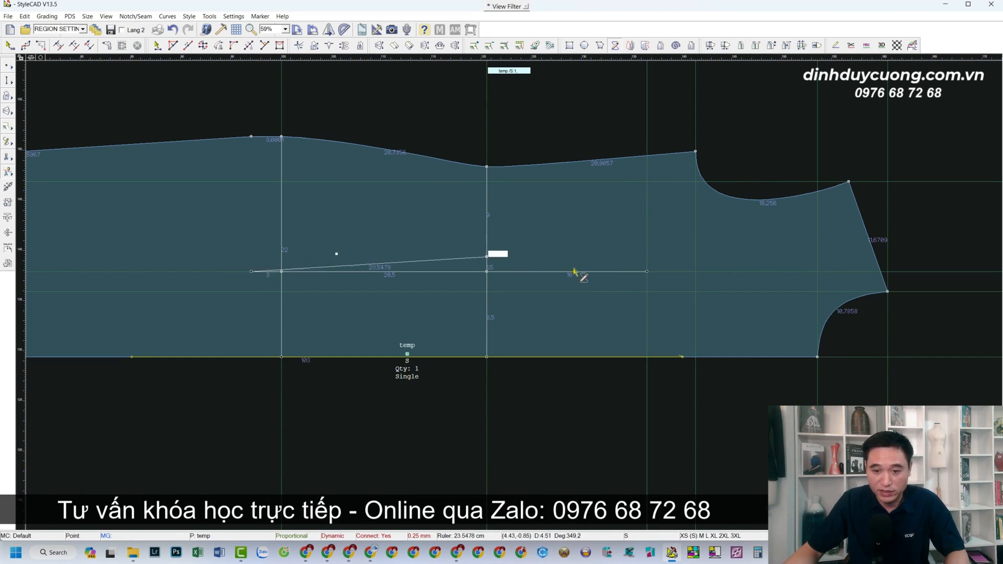
pyautogui.click(646, 271)
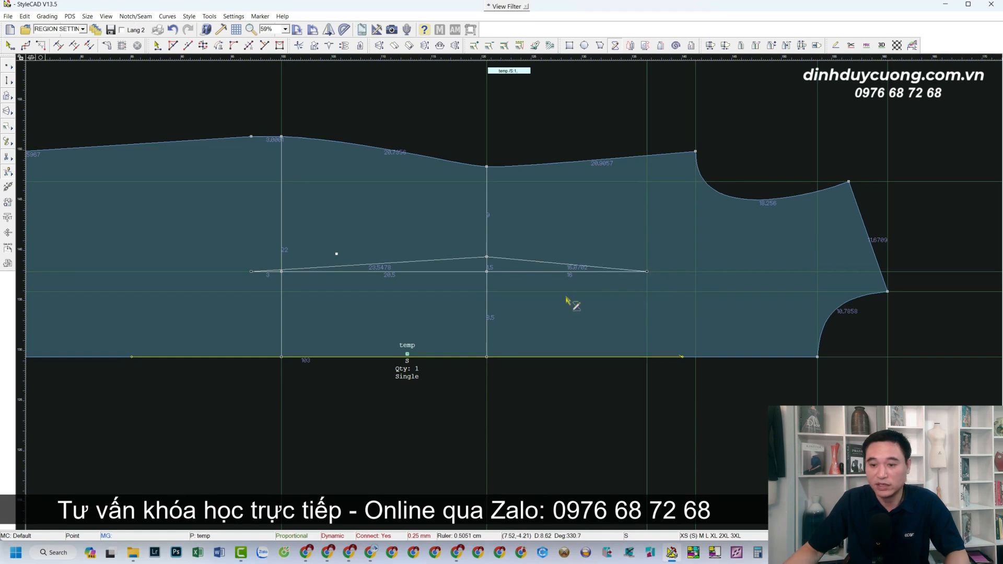
# Add a point on the dart's right upper leg 7 cm from its right tip, and raise it 0.5 cm.
pyautogui.scroll(2, 548, 298)
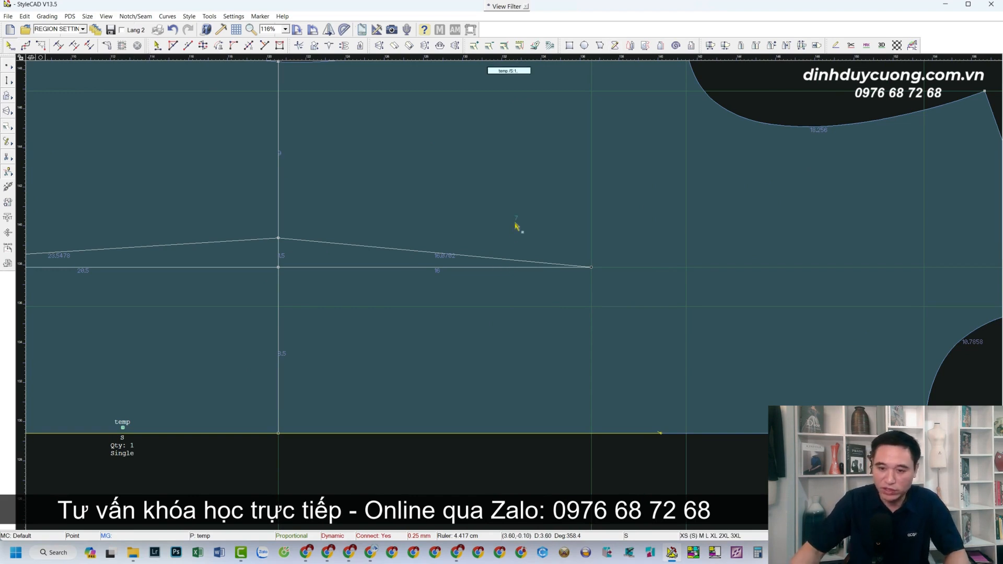
pyautogui.click(512, 262)
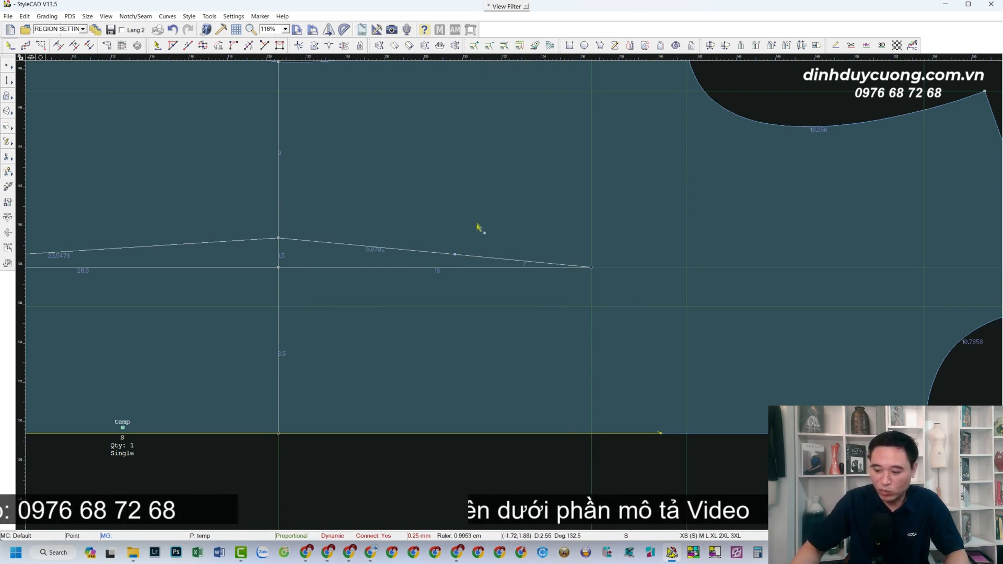
pyautogui.click(455, 255)
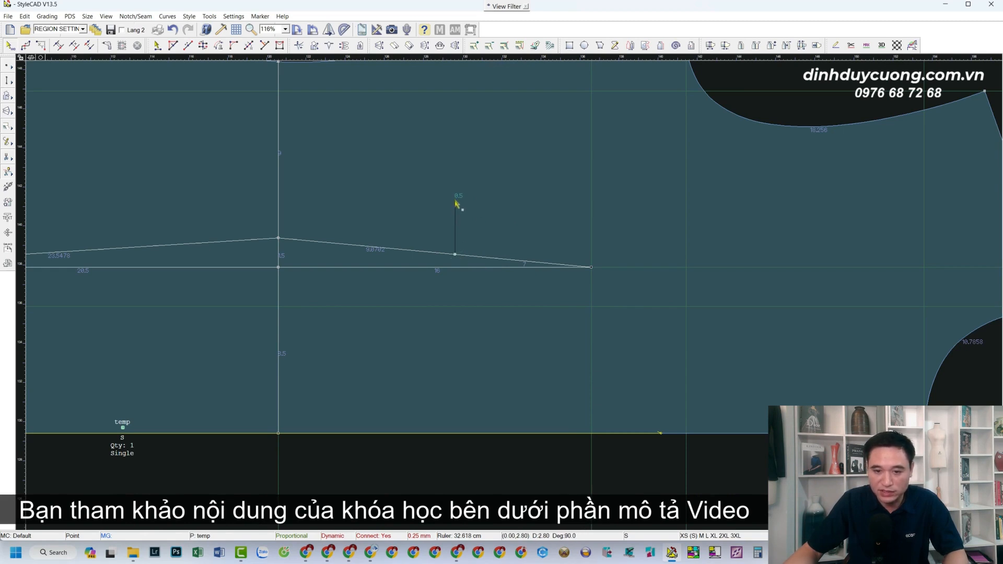
pyautogui.click(455, 204)
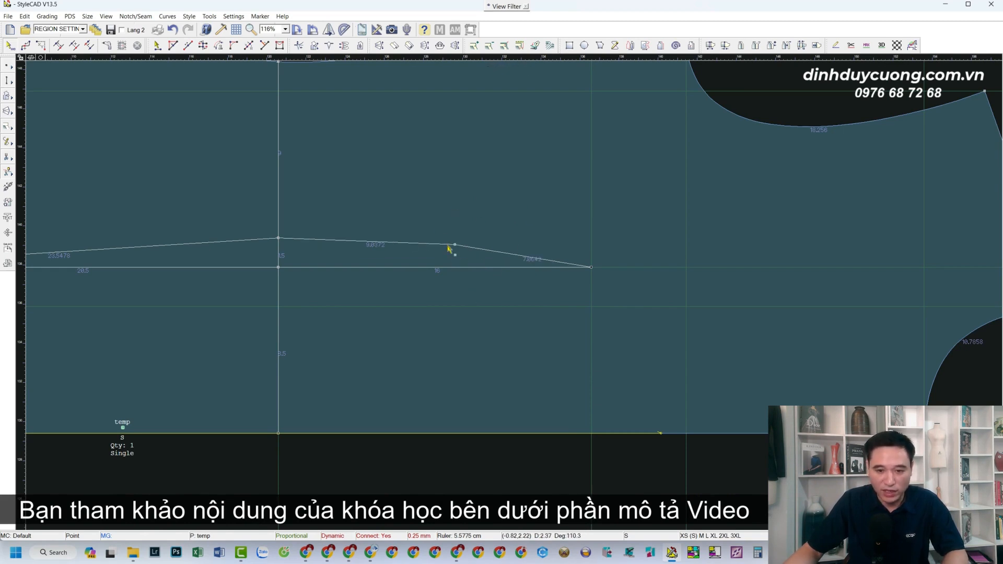
# Smooth the dart's right upper leg into a curve through the raised point, adjusting two curve points between it and the right tip.
pyautogui.moveTo(469, 249); pyautogui.dragTo(470, 251)
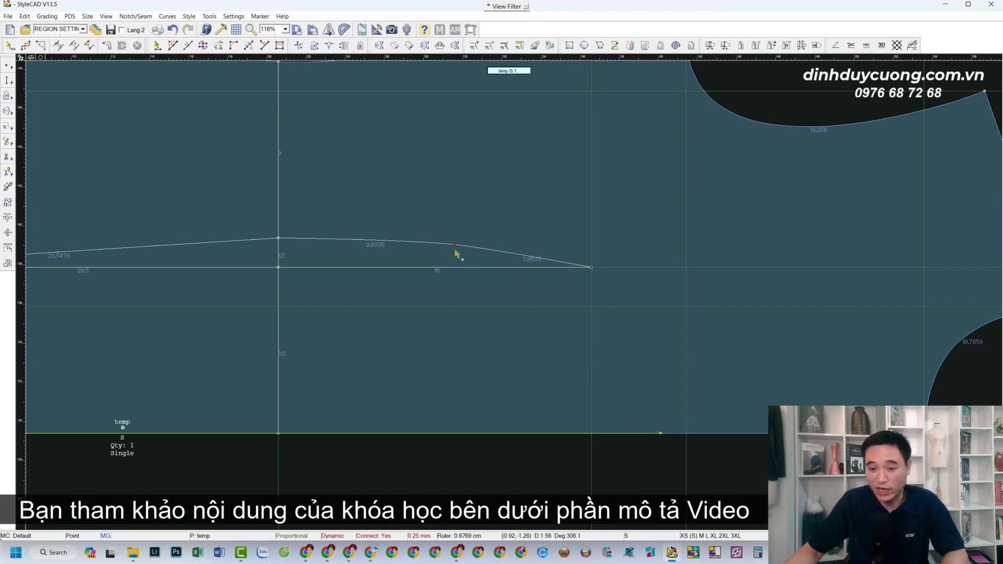
pyautogui.scroll(2, 554, 290)
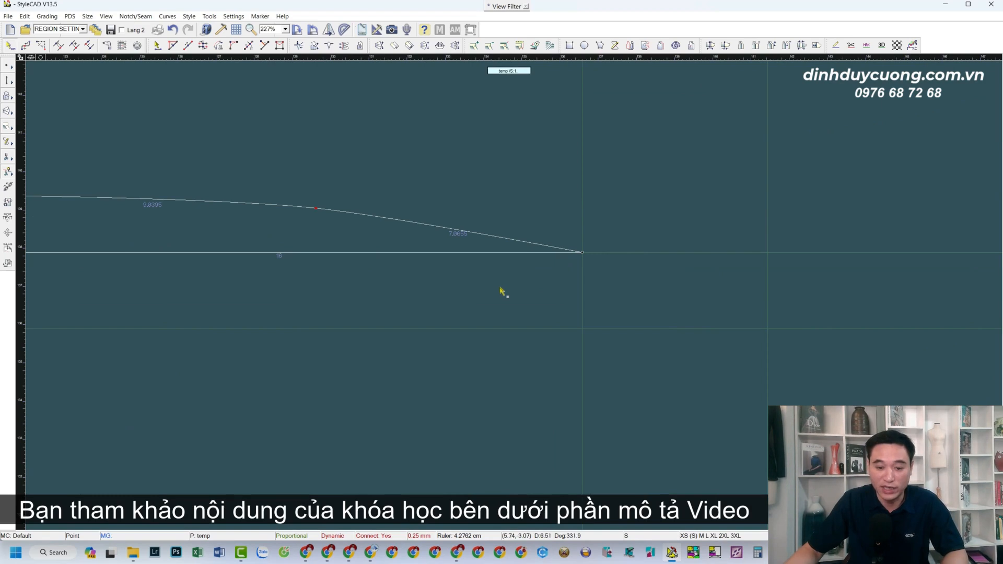
pyautogui.press('p')
pyautogui.moveTo(460, 233); pyautogui.dragTo(455, 236)
pyautogui.moveTo(519, 244); pyautogui.dragTo(515, 246)
pyautogui.scroll(-4, 492, 290)
pyautogui.scroll(-1, 492, 288)
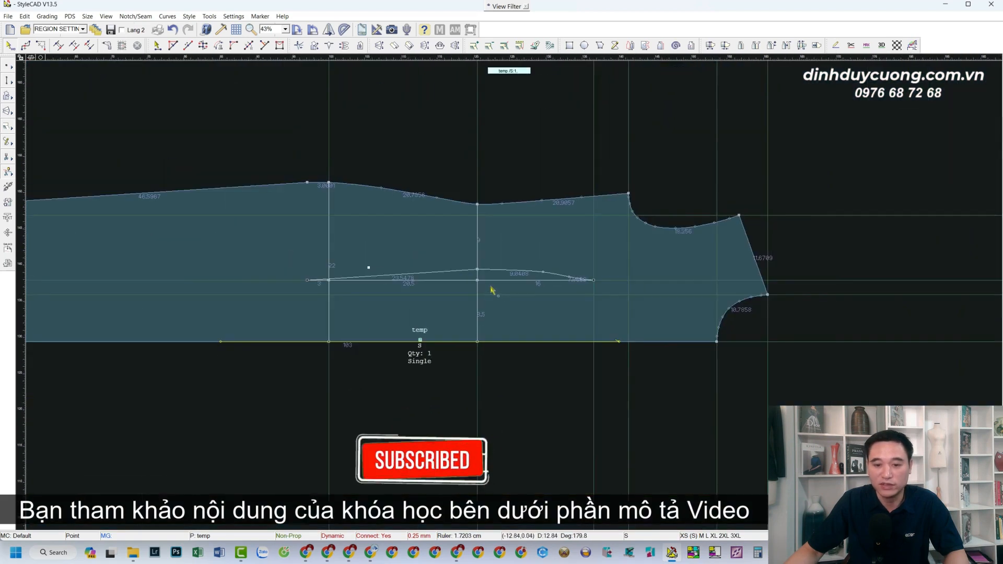
# Mirror the waist dart's upper legs across its centre line to form the lower legs.
pyautogui.scroll(2, 520, 309)
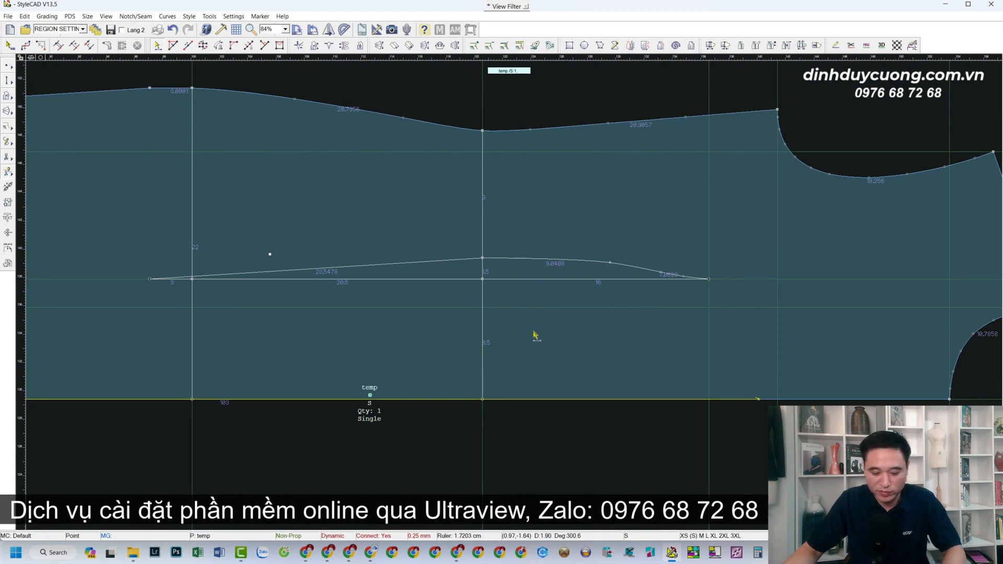
pyautogui.click(461, 257)
pyautogui.click(557, 255)
pyautogui.click(625, 271)
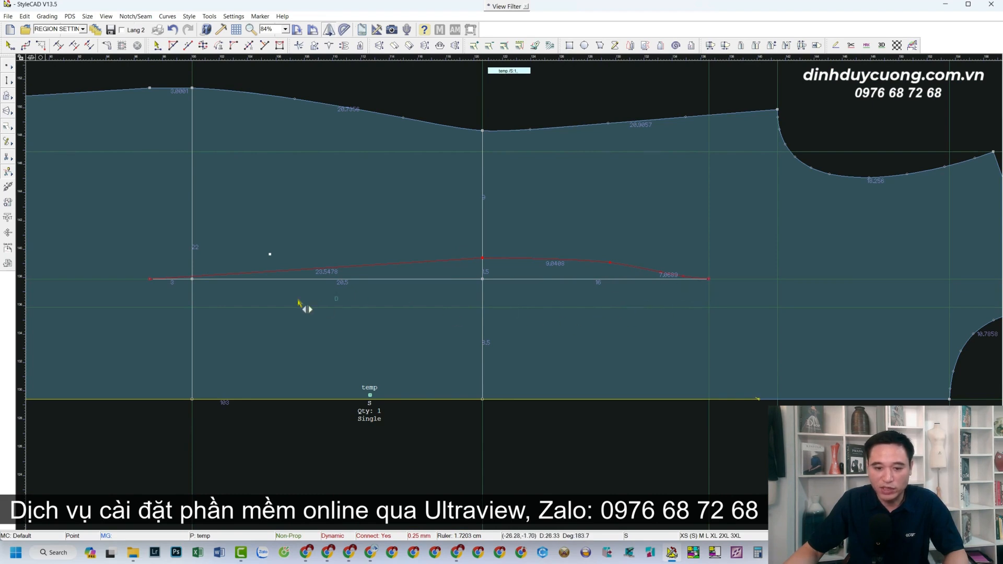
pyautogui.click(150, 279)
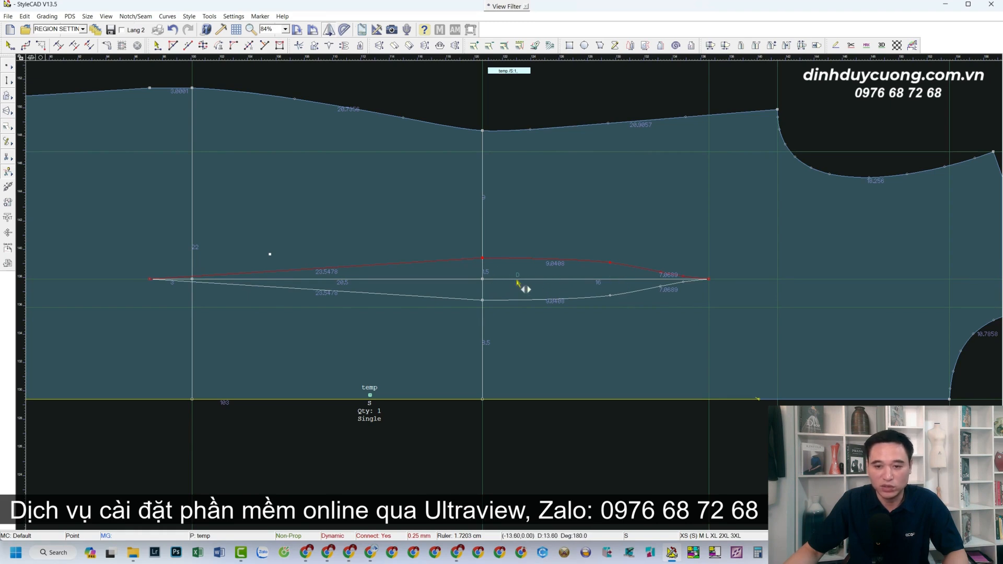
pyautogui.rightClick(540, 225)
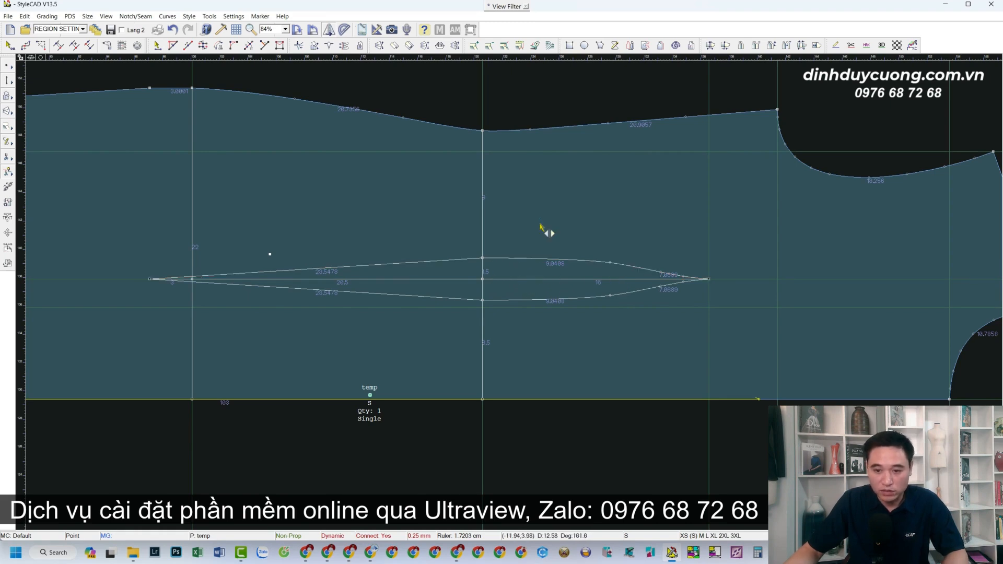
# Draw a straight line from the waist dart's right tip to the top edge, directly above the dart's raised 7 cm point.
pyautogui.scroll(-3, 555, 286)
pyautogui.scroll(3, 561, 282)
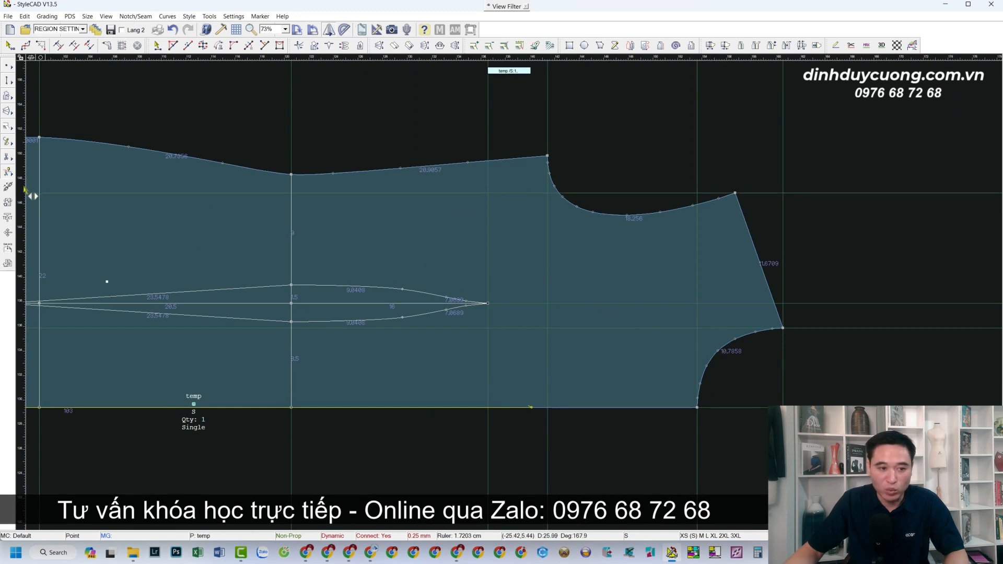
pyautogui.moveTo(29, 194); pyautogui.dragTo(402, 298)
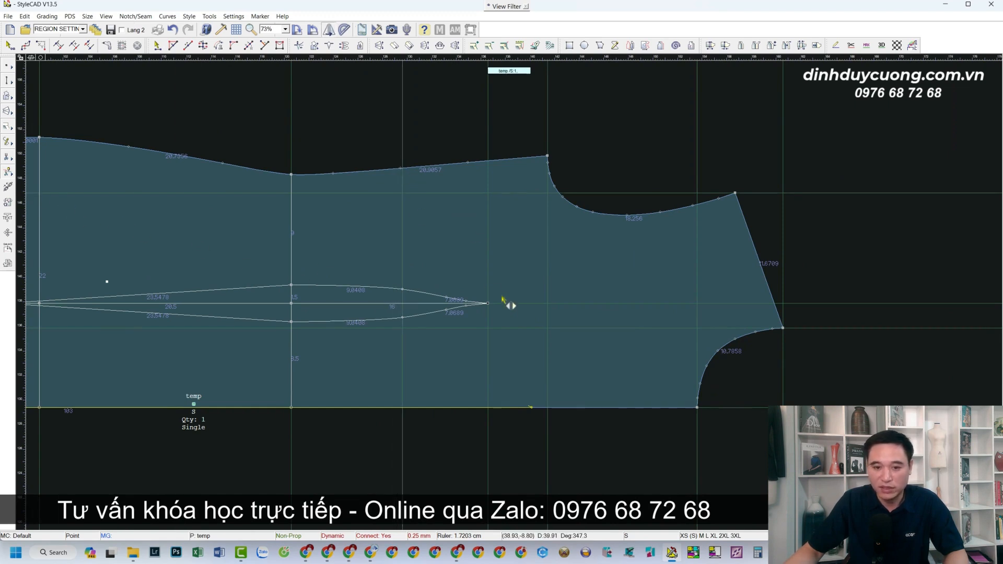
pyautogui.scroll(2, 496, 282)
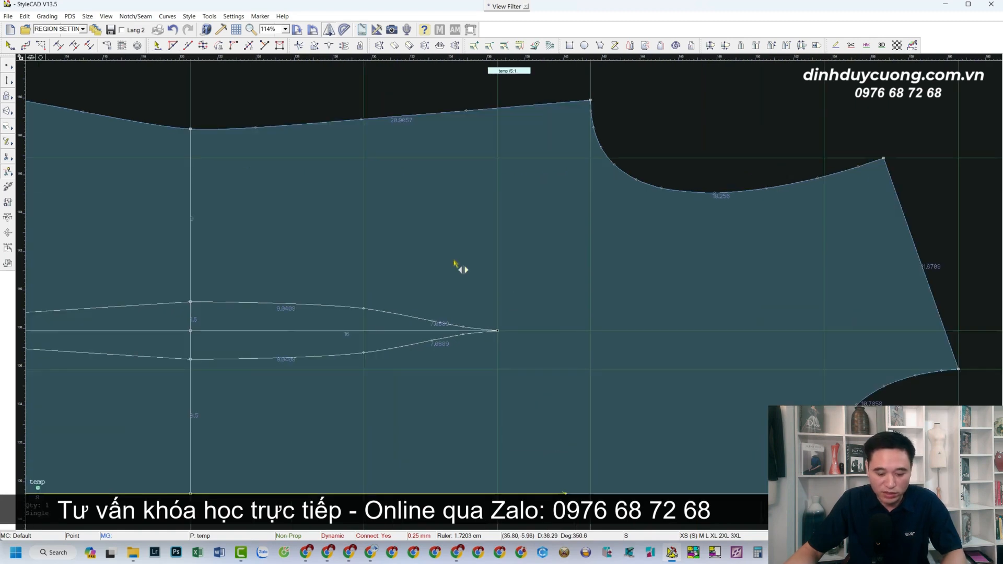
pyautogui.click(498, 331)
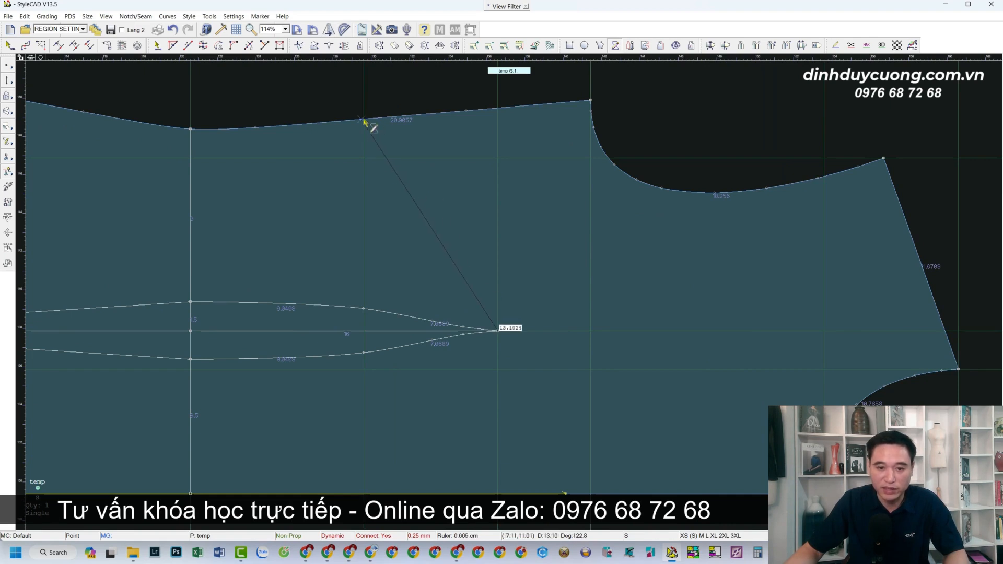
pyautogui.scroll(4, 365, 121)
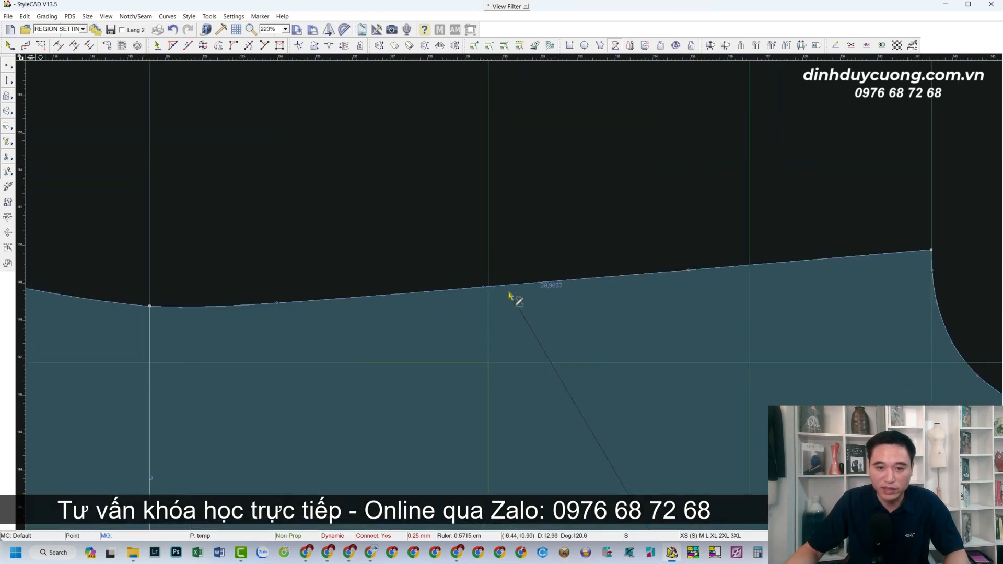
pyautogui.click(476, 286)
pyautogui.scroll(-4, 544, 333)
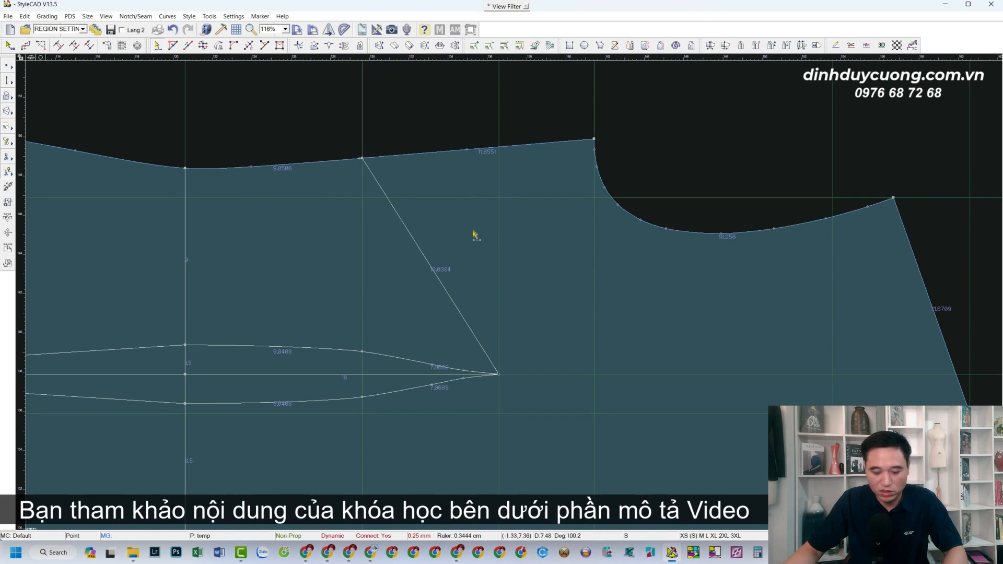
# Draw a full construction circle with 4.2 cm X and Y radii, centred where the new line meets the top edge.
pyautogui.click(362, 158)
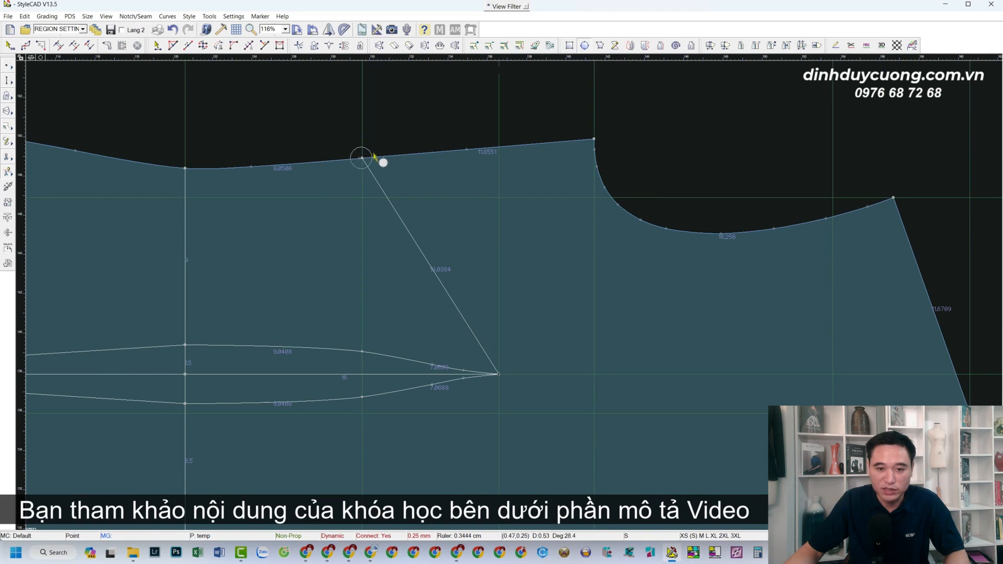
pyautogui.click(419, 138)
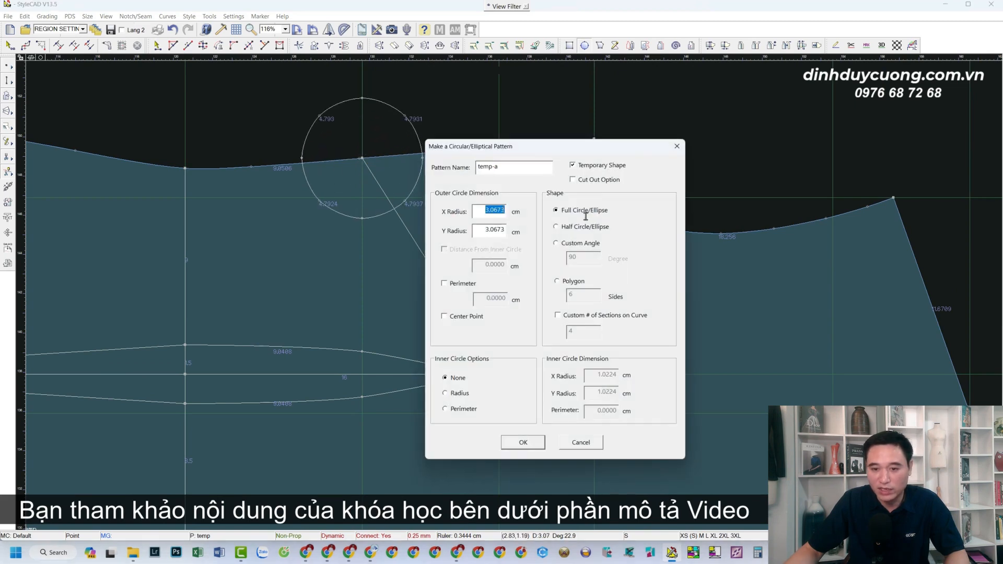
pyautogui.write('4.')
pyautogui.write('4.2')
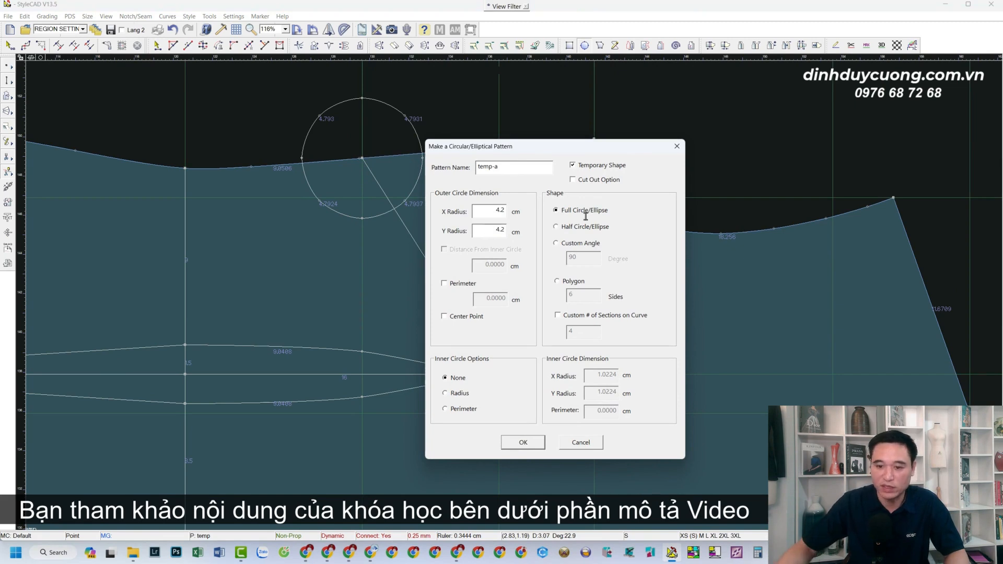
pyautogui.click(523, 442)
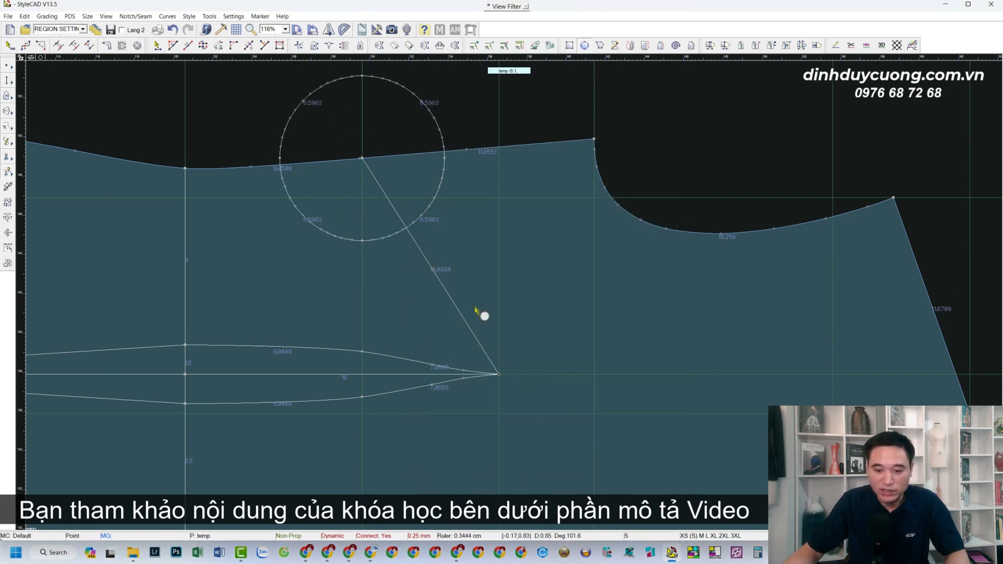
# Draw a second construction circle centred on the waist dart's right tip and passing through the line's end on the top edge.
pyautogui.click(364, 159)
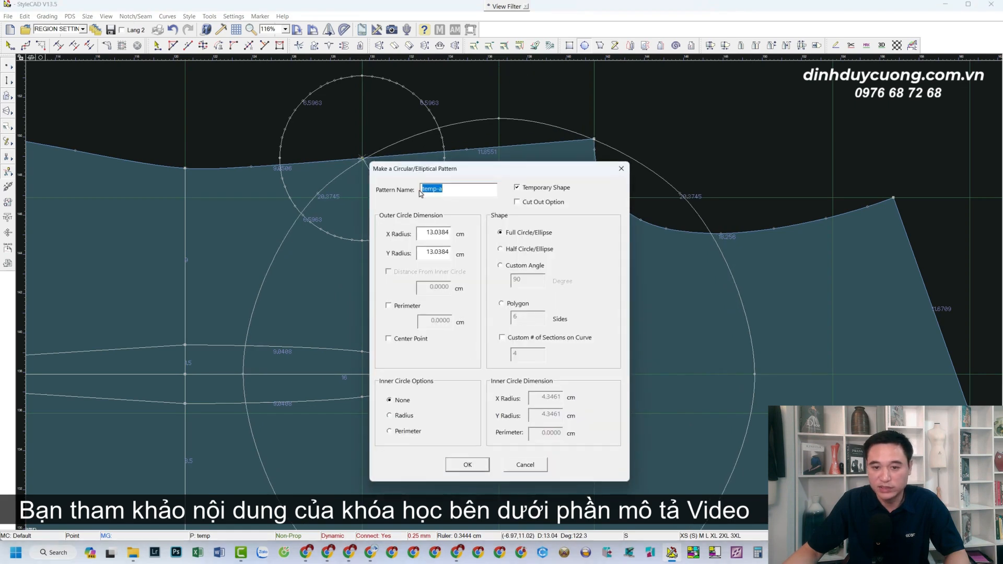
pyautogui.click(468, 464)
pyautogui.scroll(4, 535, 280)
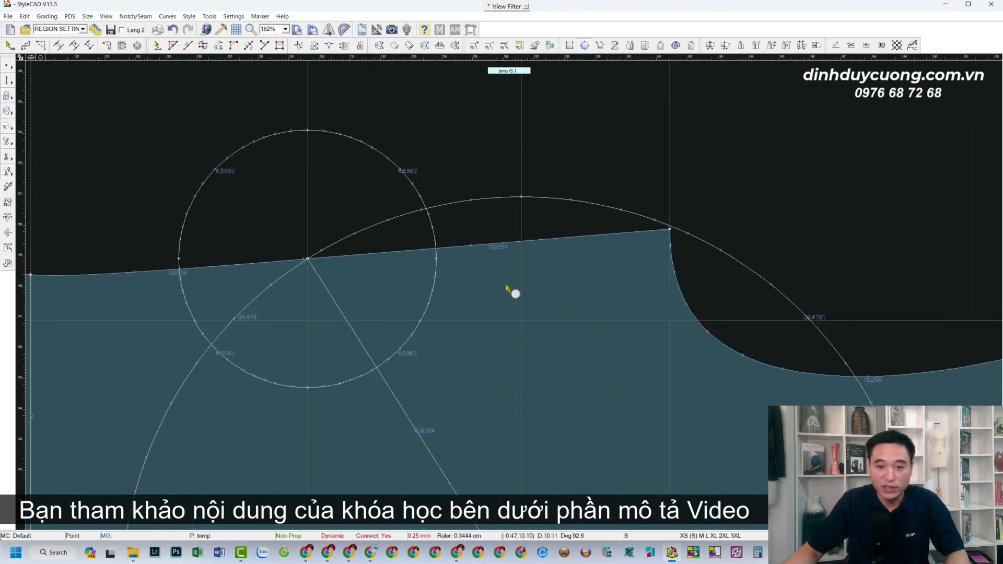
# Add a point on the top edge between the slanted line and the armhole, and move it to the circles' upper intersection.
pyautogui.press('p')
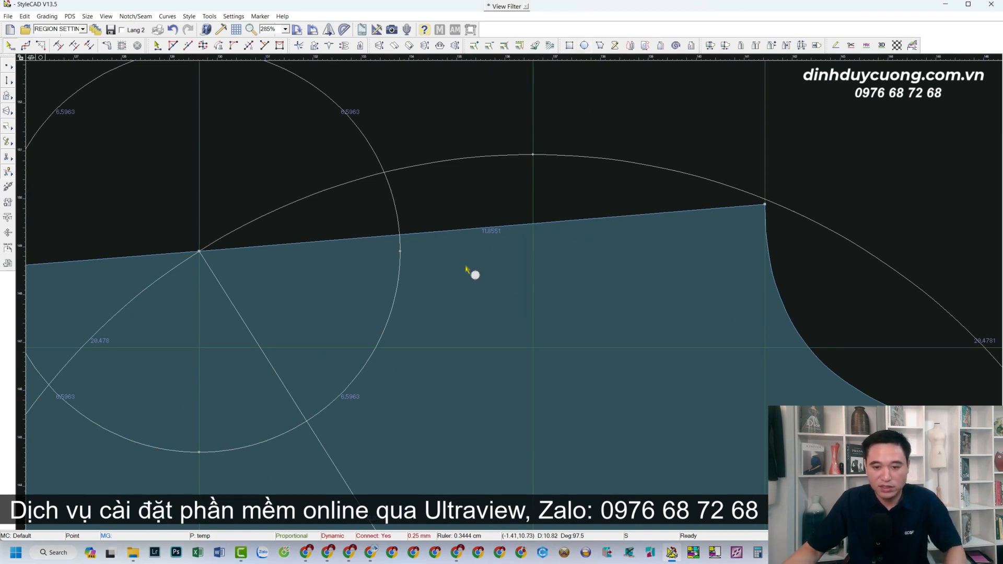
pyautogui.moveTo(434, 234); pyautogui.dragTo(385, 173)
pyautogui.scroll(-4, 515, 297)
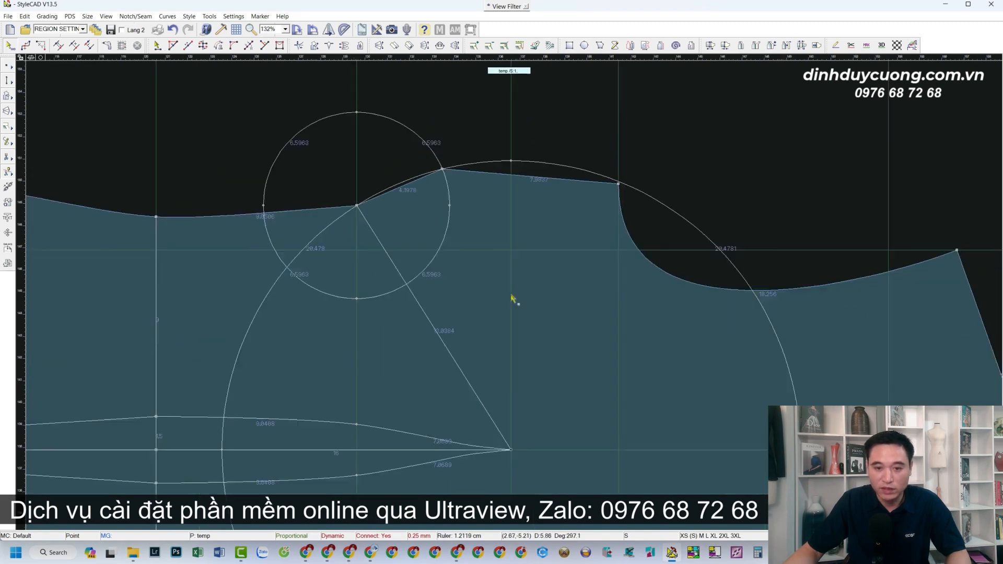
# Draw the side dart's second leg from the waist dart's right tip to the point at the circles' intersection.
pyautogui.scroll(-2, 529, 316)
pyautogui.scroll(2, 509, 289)
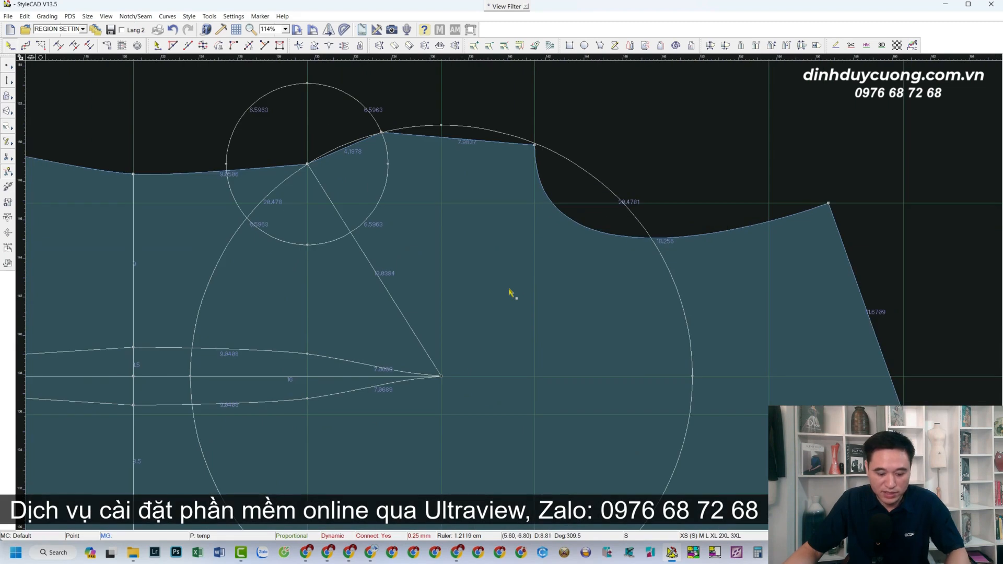
pyautogui.scroll(-1, 441, 374)
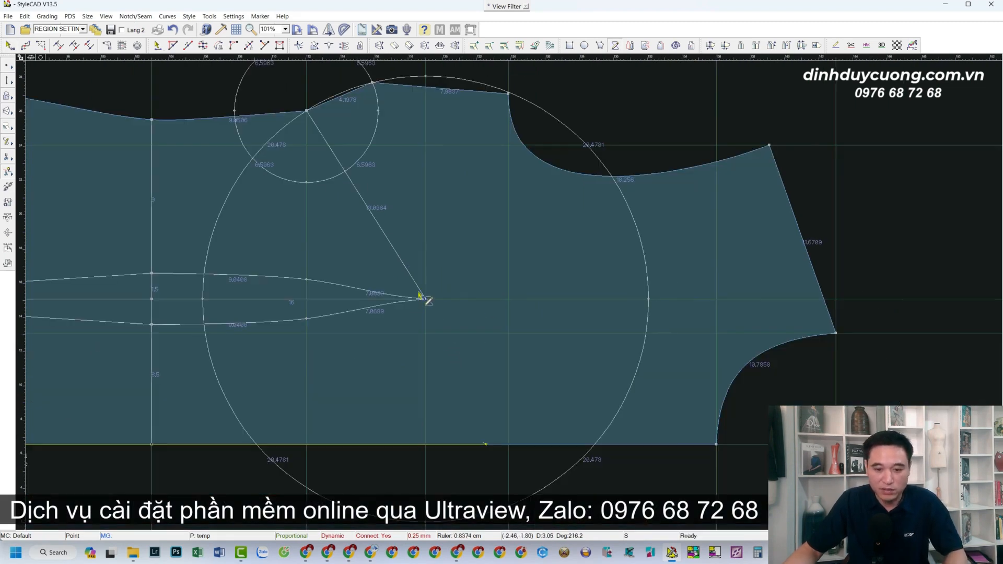
pyautogui.click(425, 301)
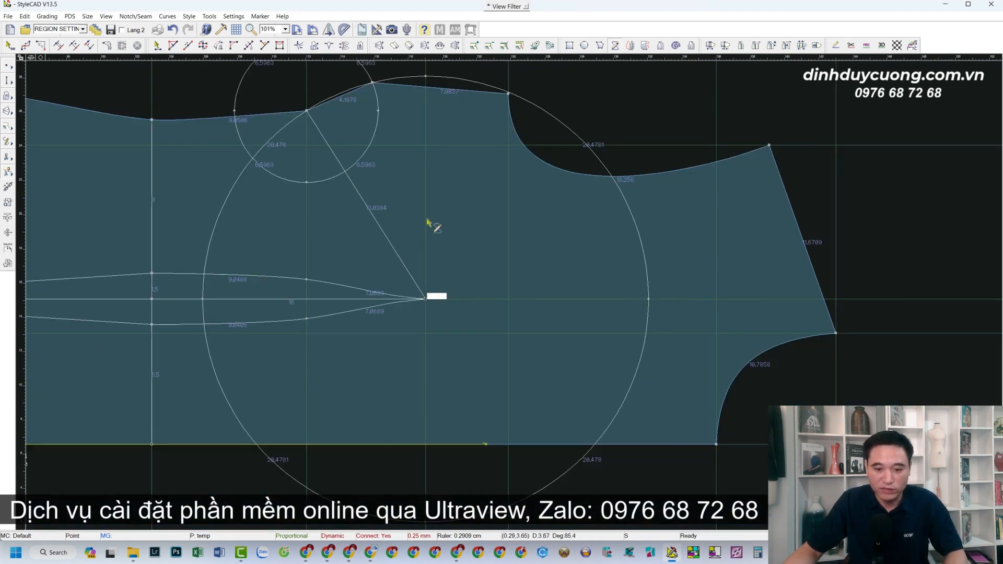
pyautogui.click(373, 85)
pyautogui.scroll(-4, 515, 291)
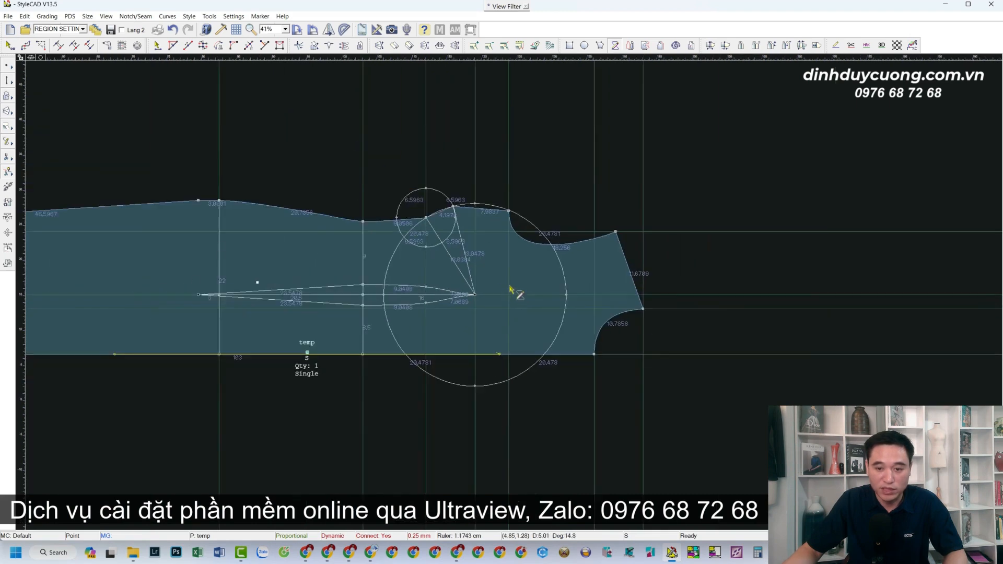
# Delete all arcs of the two construction circles.
pyautogui.scroll(1, 515, 287)
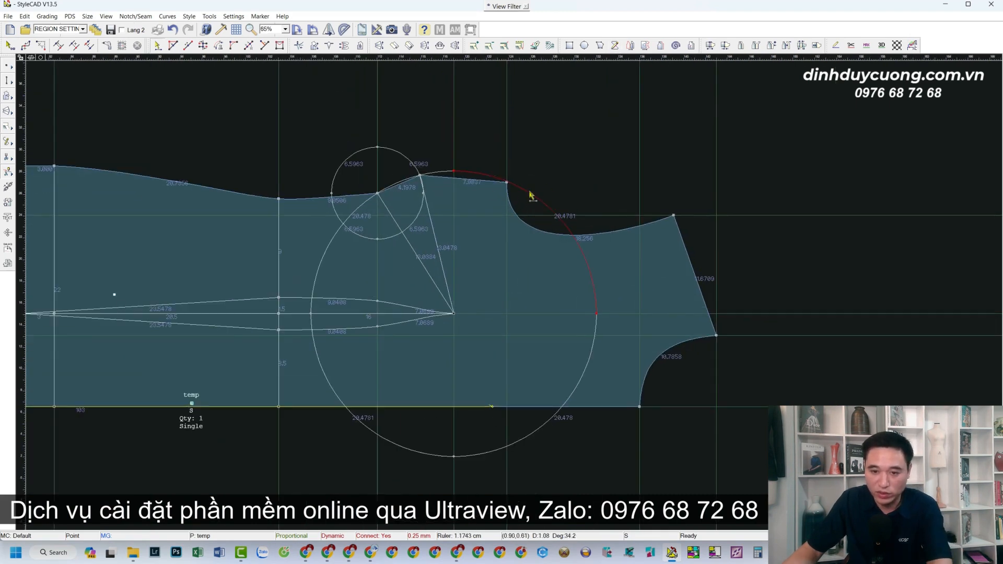
pyautogui.click(358, 208)
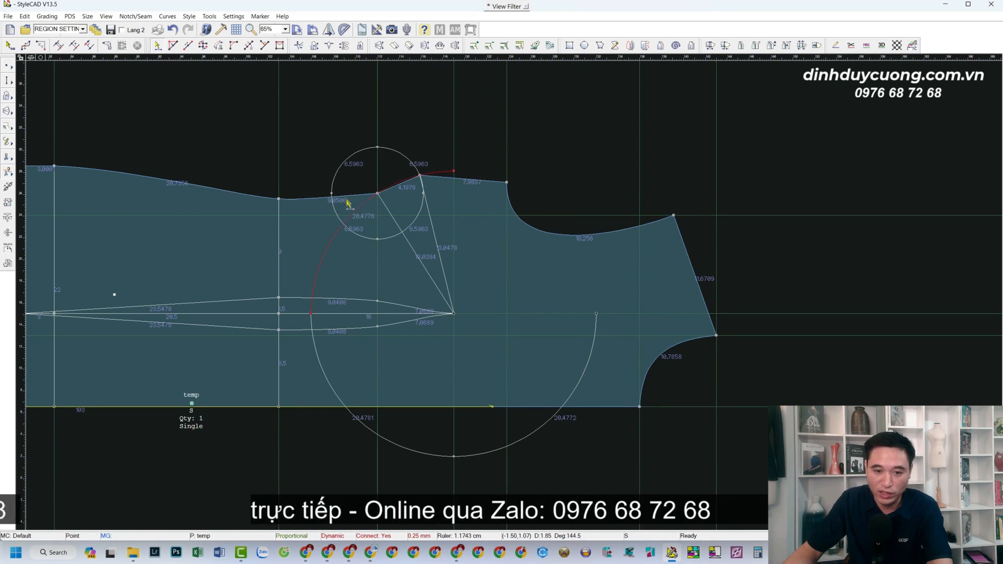
pyautogui.click(328, 149)
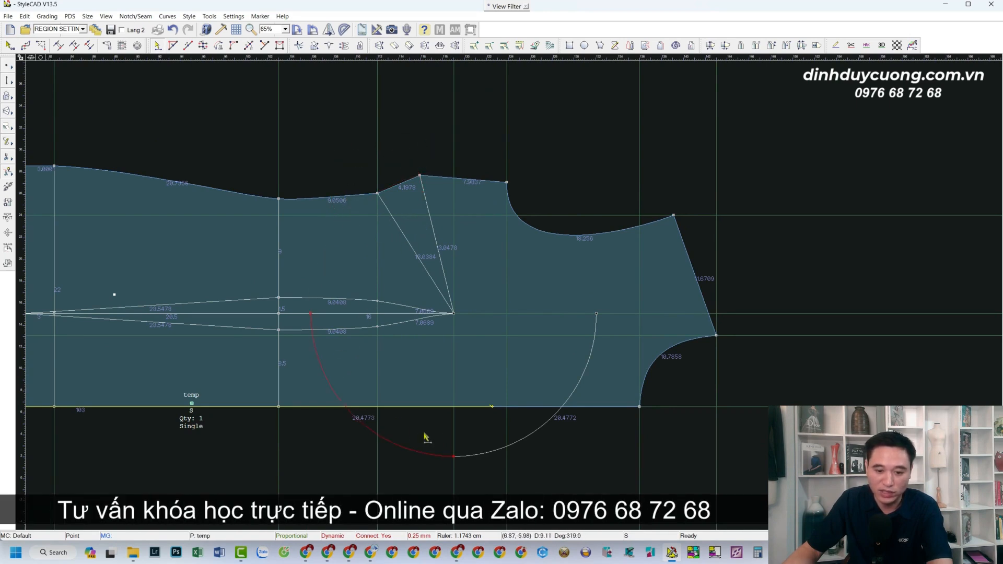
pyautogui.click(491, 470)
pyautogui.scroll(-2, 441, 299)
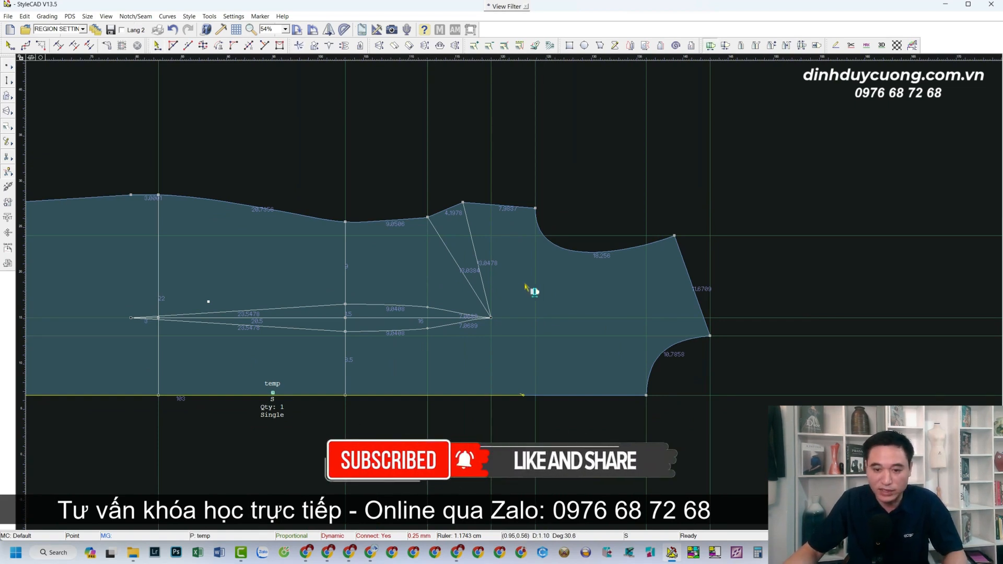
# Extract the wedge between the two side dart legs from the pattern piece, and delete the extracted pieces.
pyautogui.scroll(1, 466, 281)
pyautogui.moveTo(457, 255); pyautogui.dragTo(633, 158)
pyautogui.rightClick(453, 297)
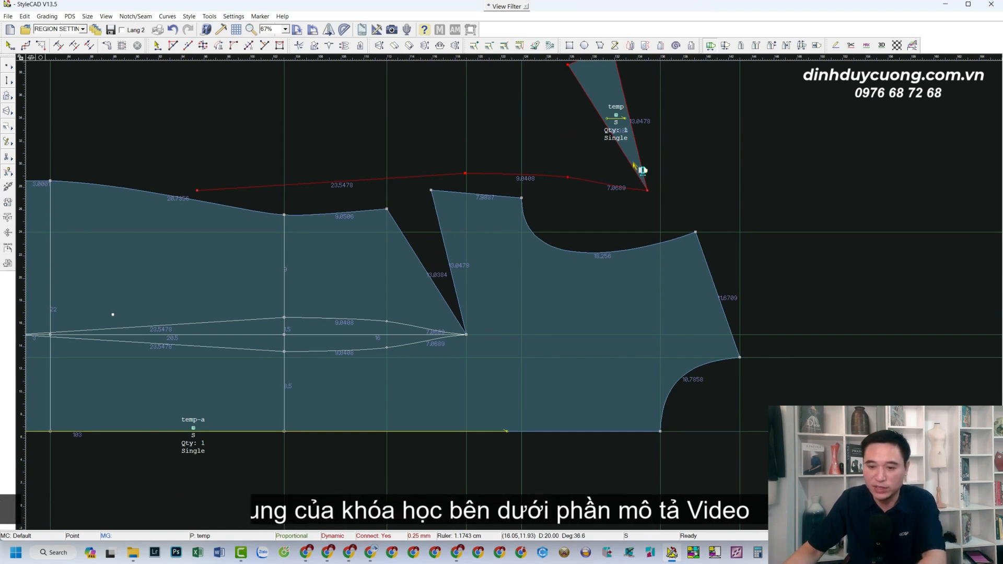
pyautogui.press('Delete')
pyautogui.scroll(-3, 440, 290)
pyautogui.scroll(1, 473, 271)
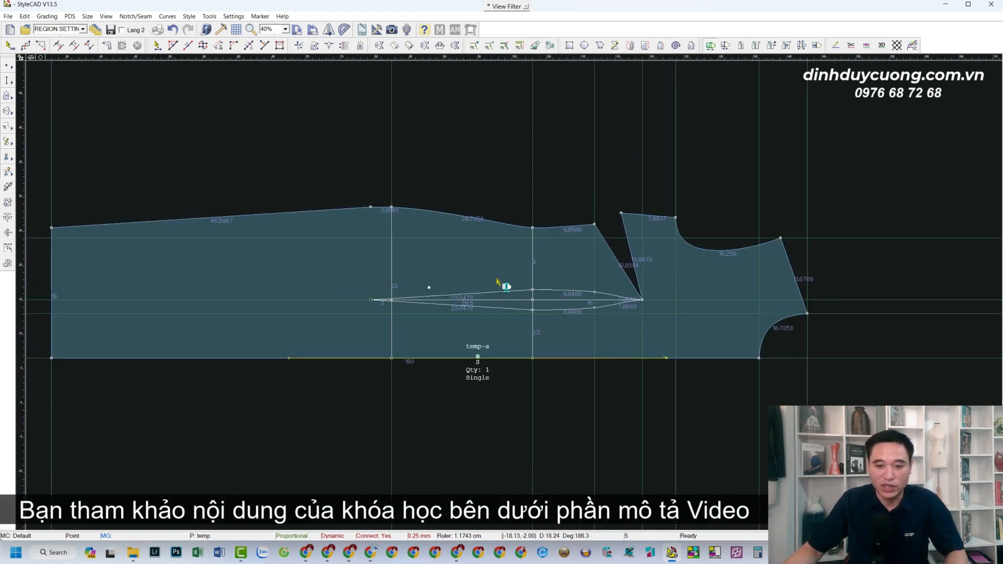
pyautogui.rightClick(485, 193)
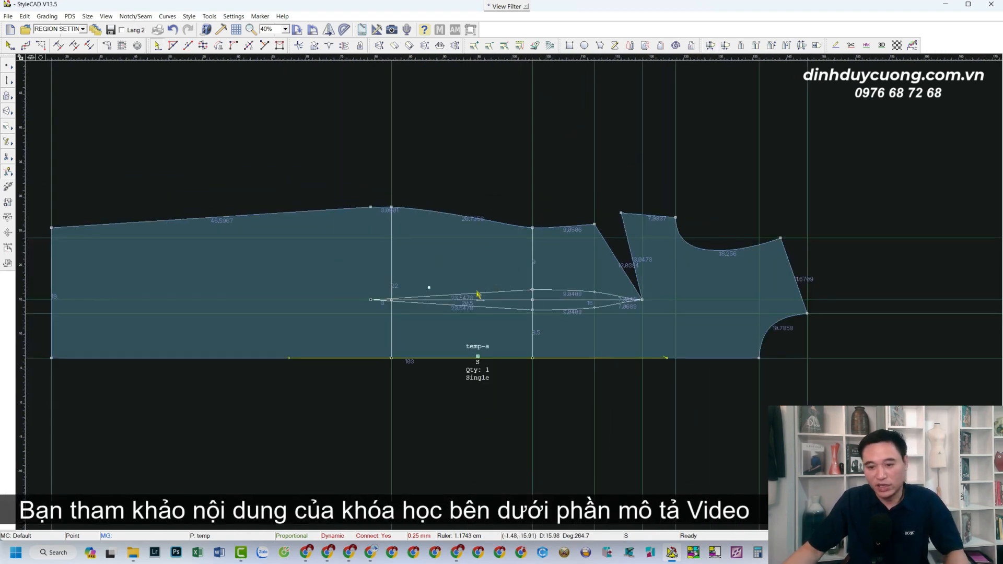
# Switch to the browser, examine the STYLE CAD PRO course page and its lesson list, and return to StyleCAD.
pyautogui.scroll(-1, 477, 294)
pyautogui.scroll(2, 507, 287)
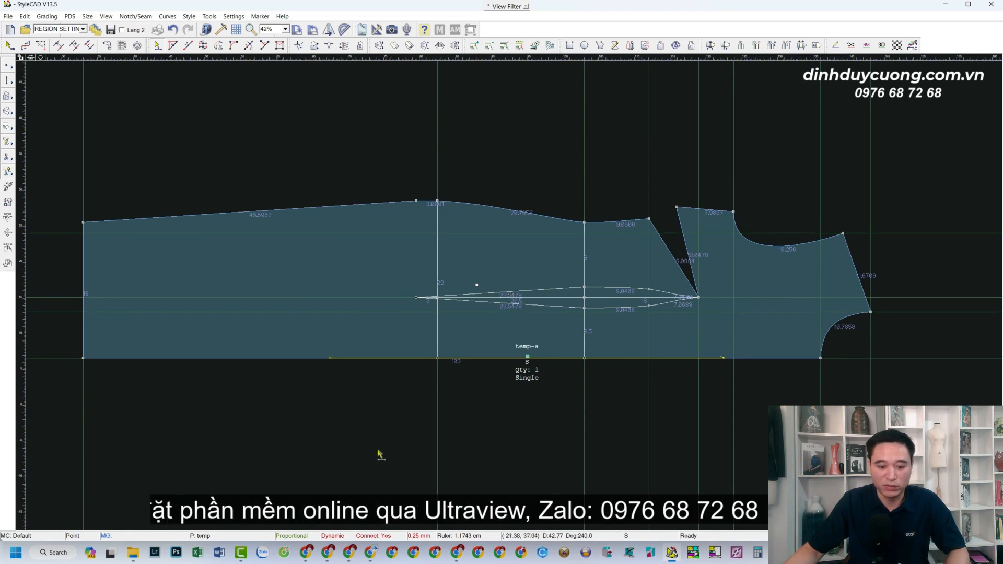
pyautogui.click(305, 552)
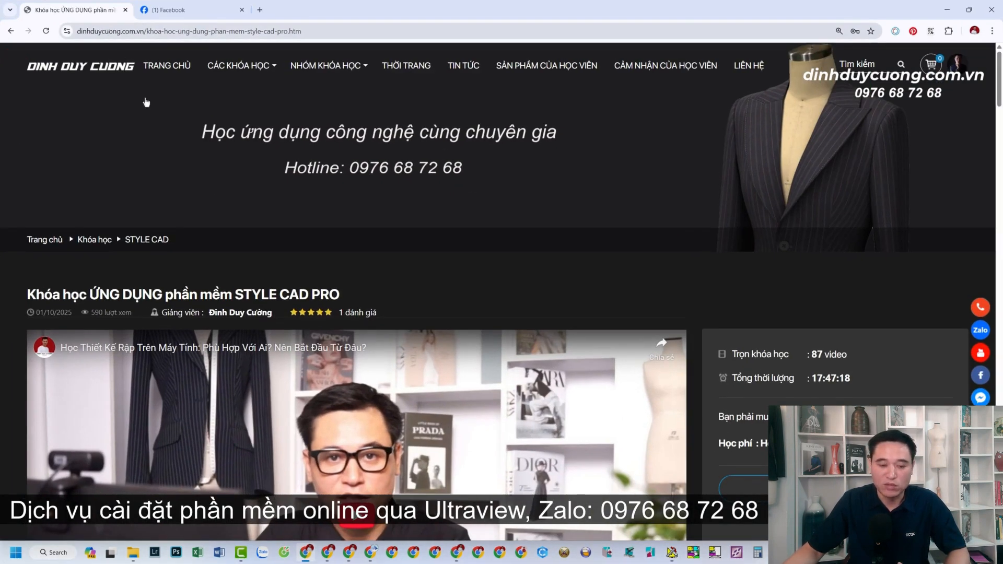
pyautogui.moveTo(71, 293); pyautogui.dragTo(269, 293)
pyautogui.click(273, 292)
pyautogui.scroll(-1, 315, 290)
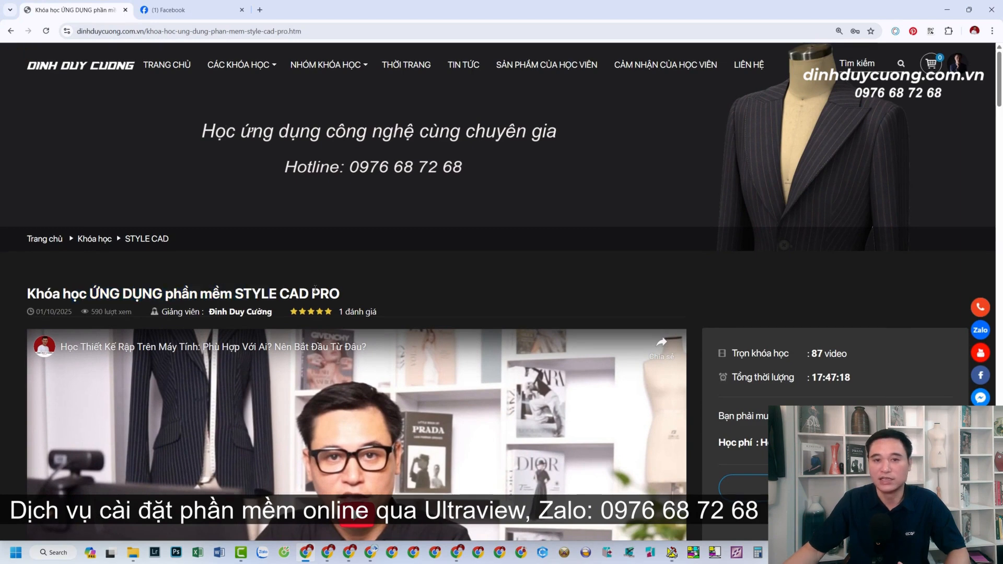
pyautogui.scroll(-15, 315, 289)
pyautogui.scroll(-18, 315, 288)
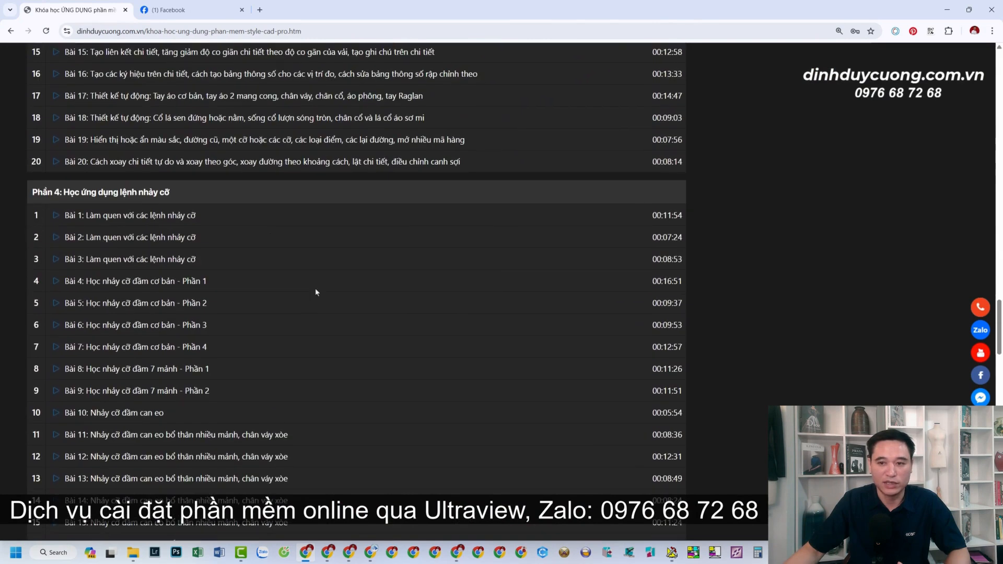
pyautogui.scroll(-4, 316, 292)
pyautogui.scroll(17, 316, 291)
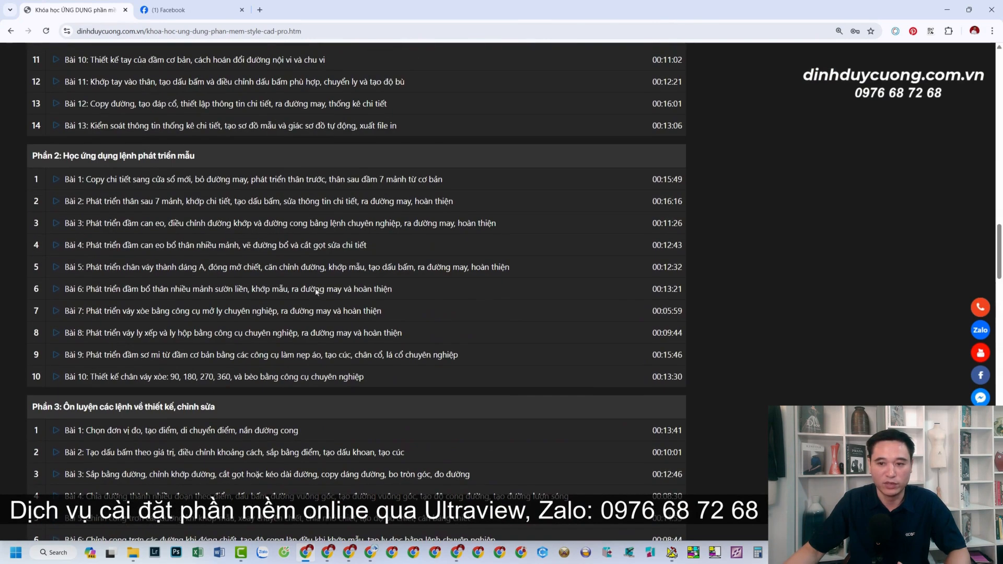
pyautogui.click(947, 9)
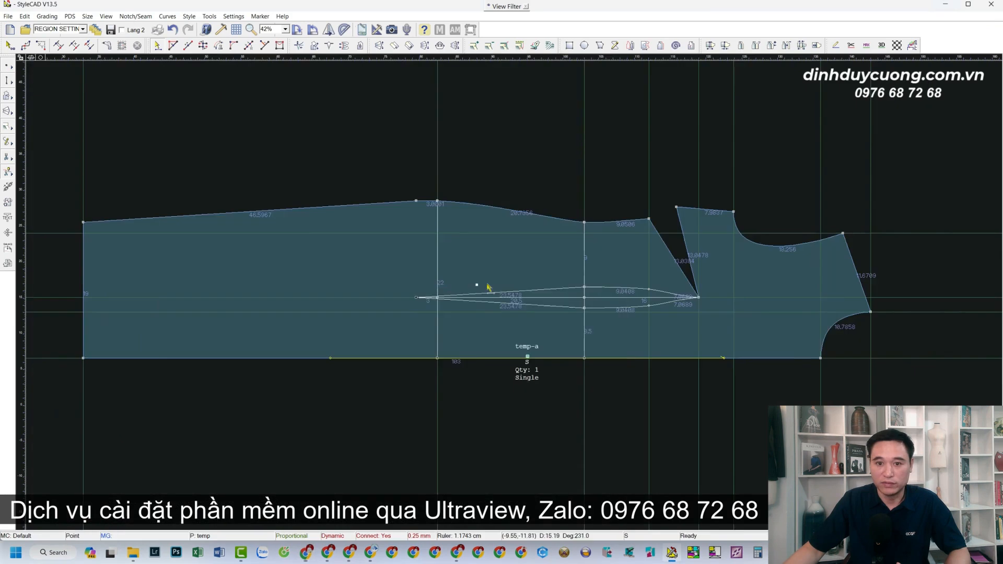